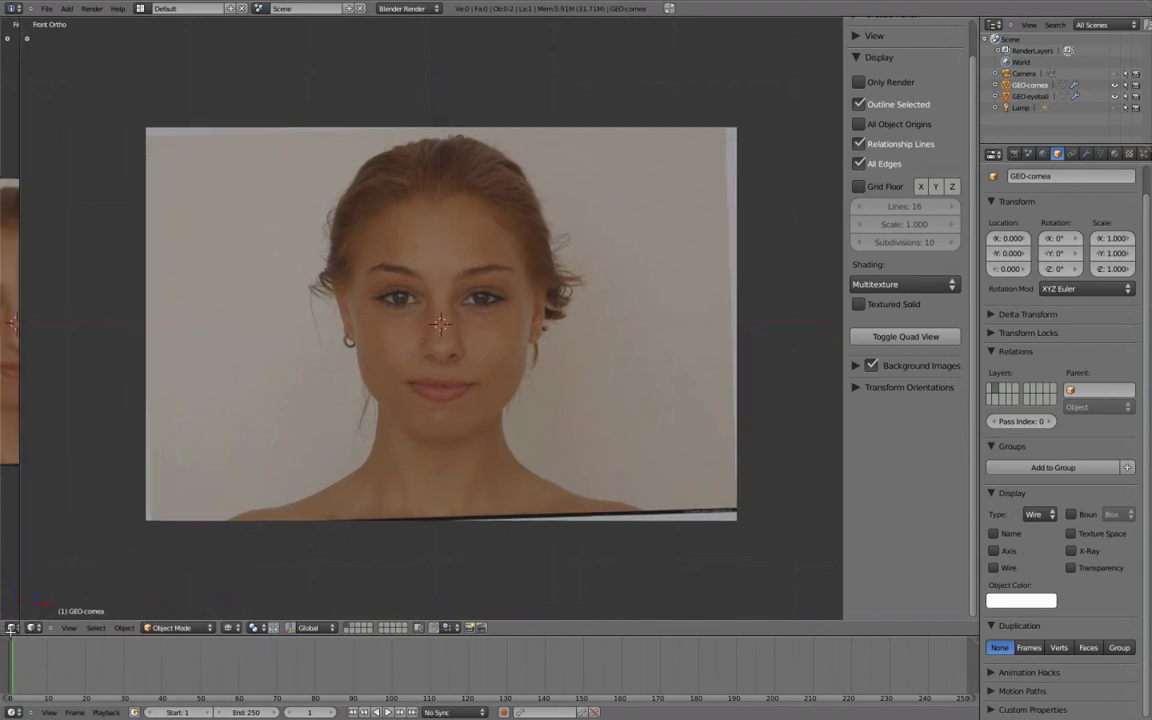
# - Split the 3D viewport into two similar side-by-side views without properties sidebars, with the tool shelf shown in only one of them
pyautogui.moveTo(10, 631); pyautogui.dragTo(507, 638)
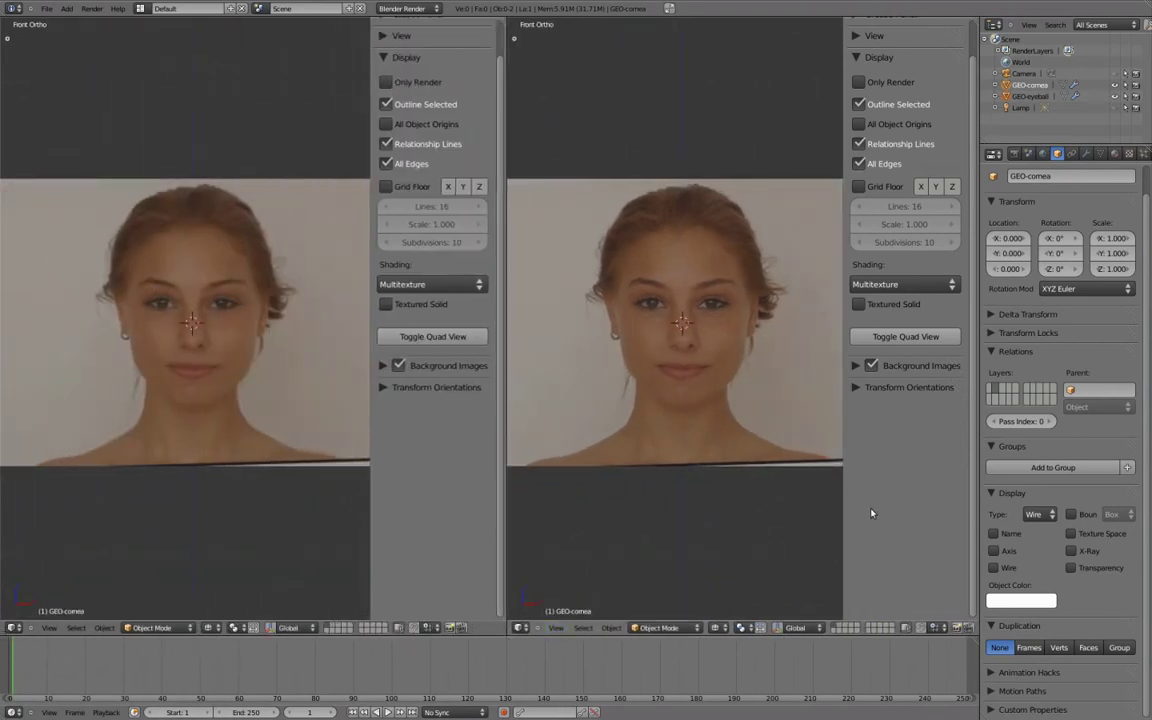
pyautogui.press('n')
pyautogui.press('n')
pyautogui.press('t')
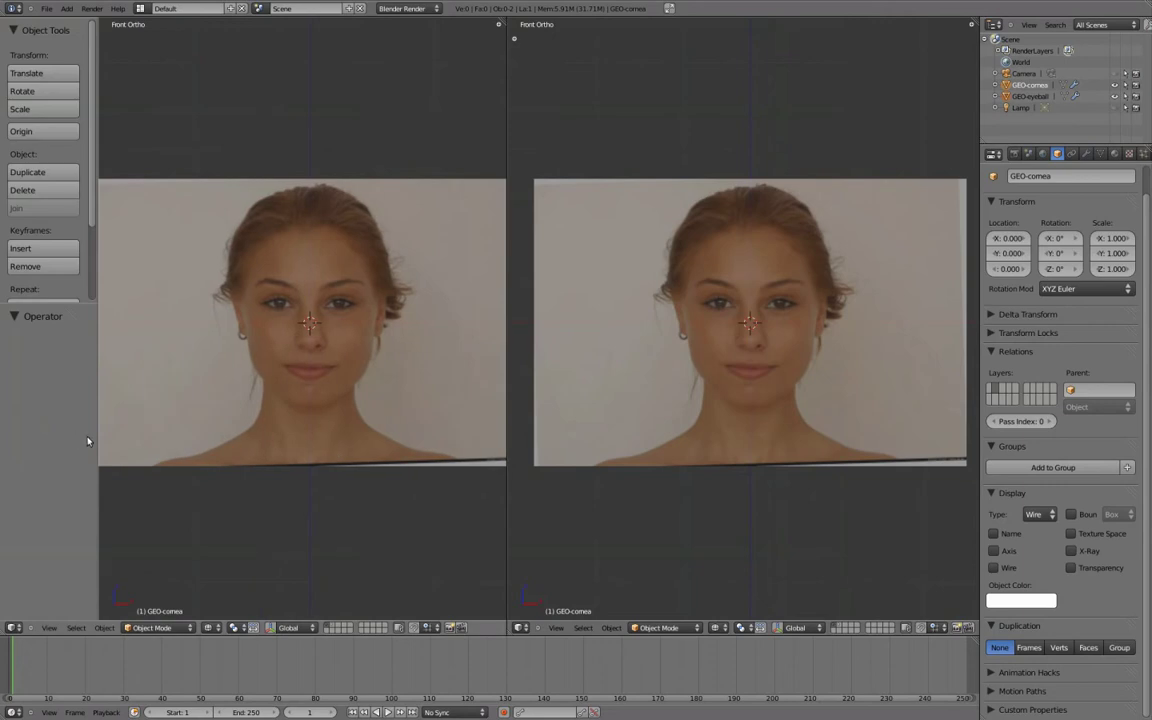
pyautogui.moveTo(97, 437); pyautogui.dragTo(123, 440)
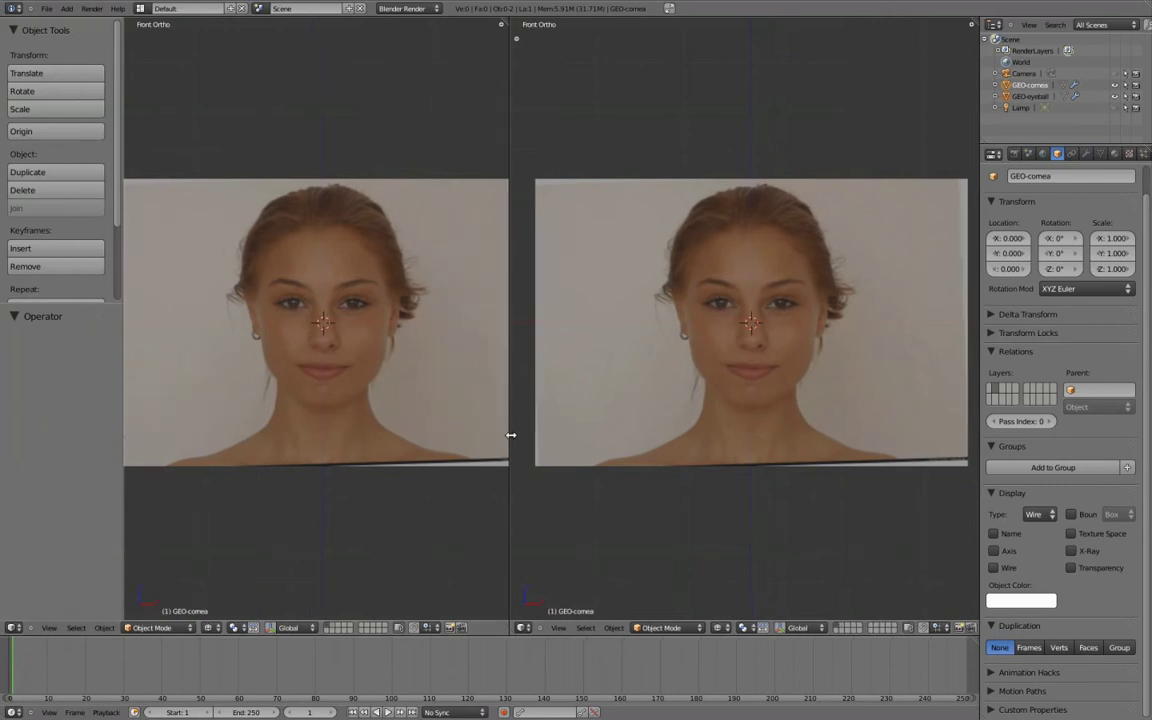
pyautogui.moveTo(507, 435); pyautogui.dragTo(571, 435)
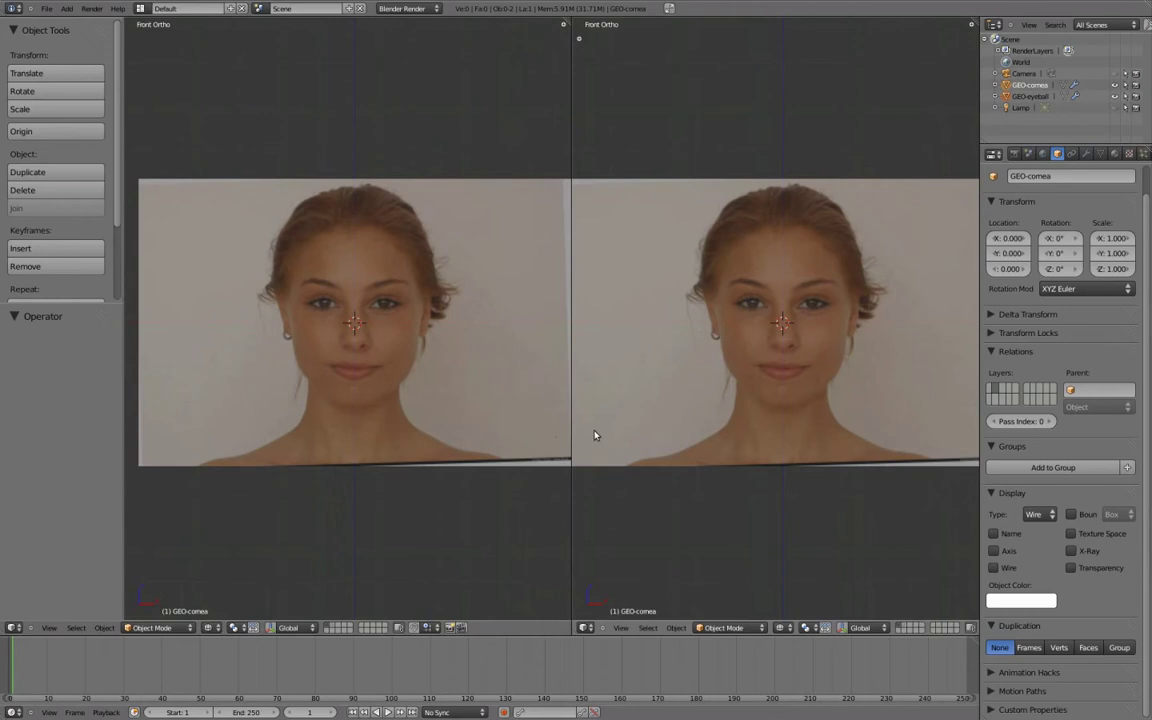
# - Set the second viewport to the right side view and enlarge the face photos in both viewports
pyautogui.press('KP_3')
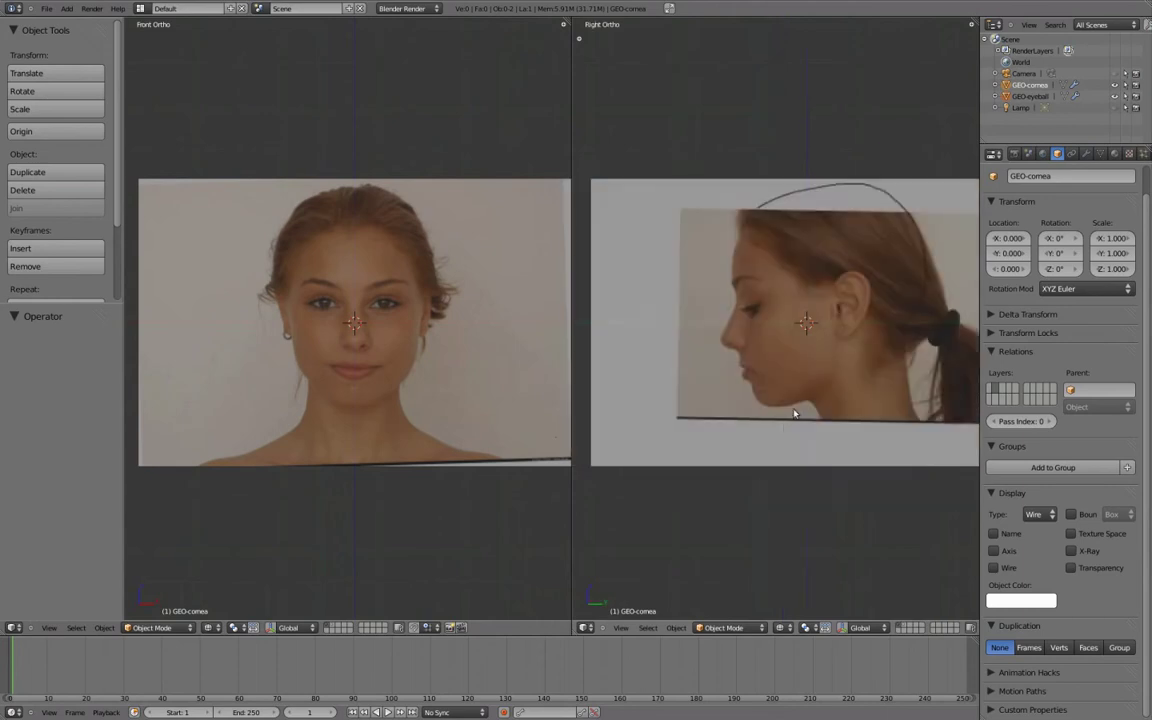
pyautogui.scroll(5, 800, 415)
pyautogui.scroll(3, 410, 389)
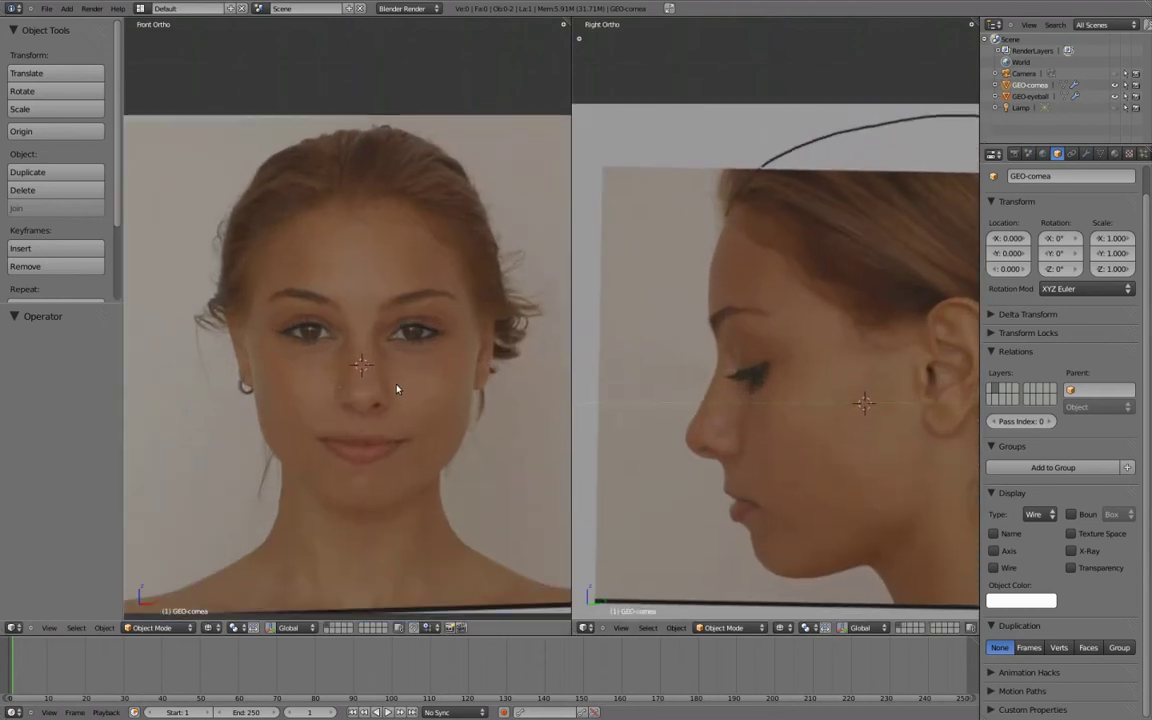
# - Place the 3D cursor on the pupil in the front view and at the eye's depth in the side view
pyautogui.click(413, 333)
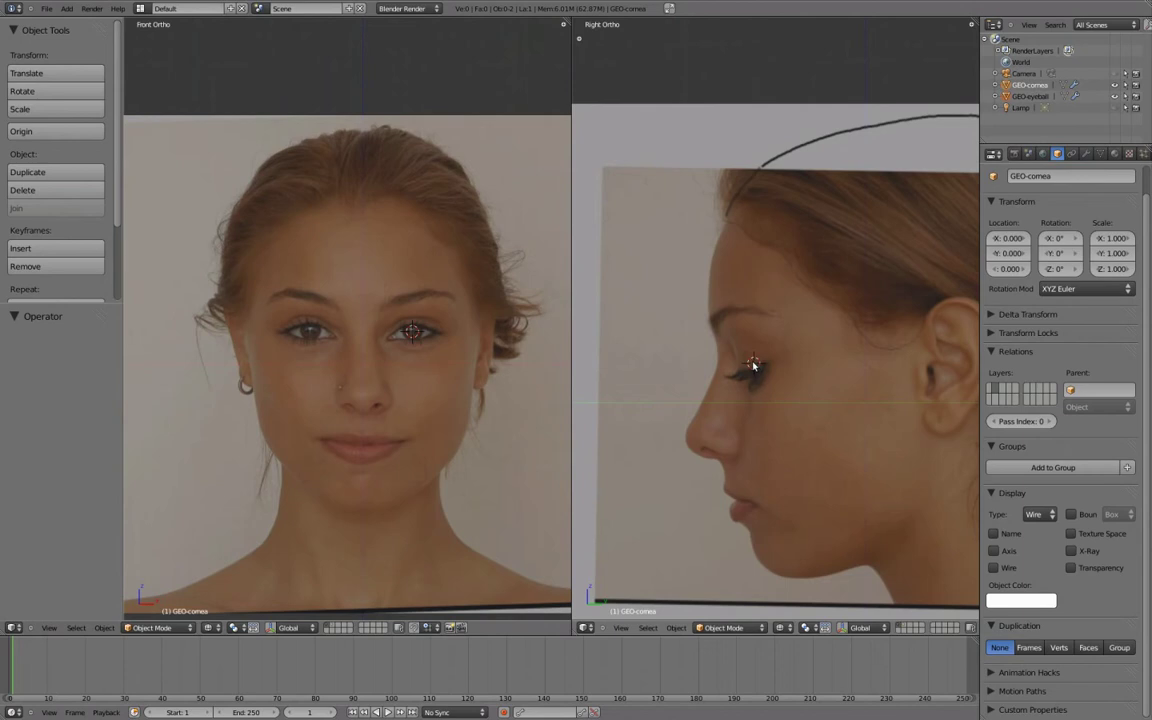
pyautogui.scroll(4, 445, 345)
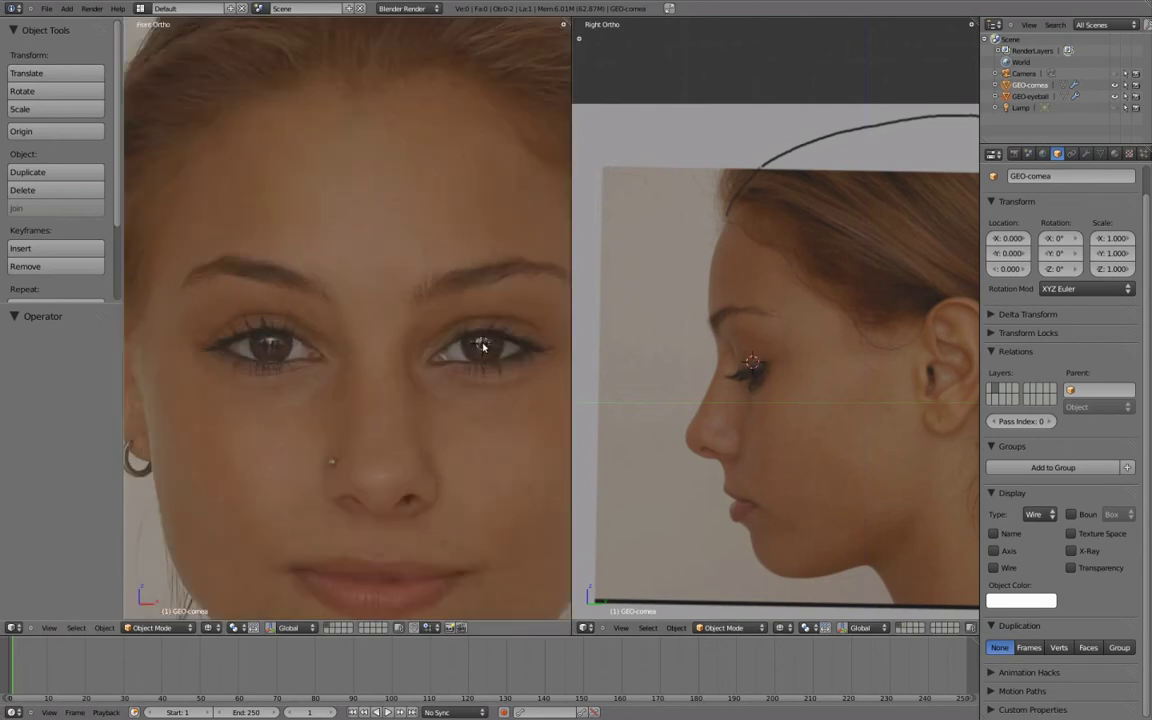
pyautogui.scroll(-5, 487, 350)
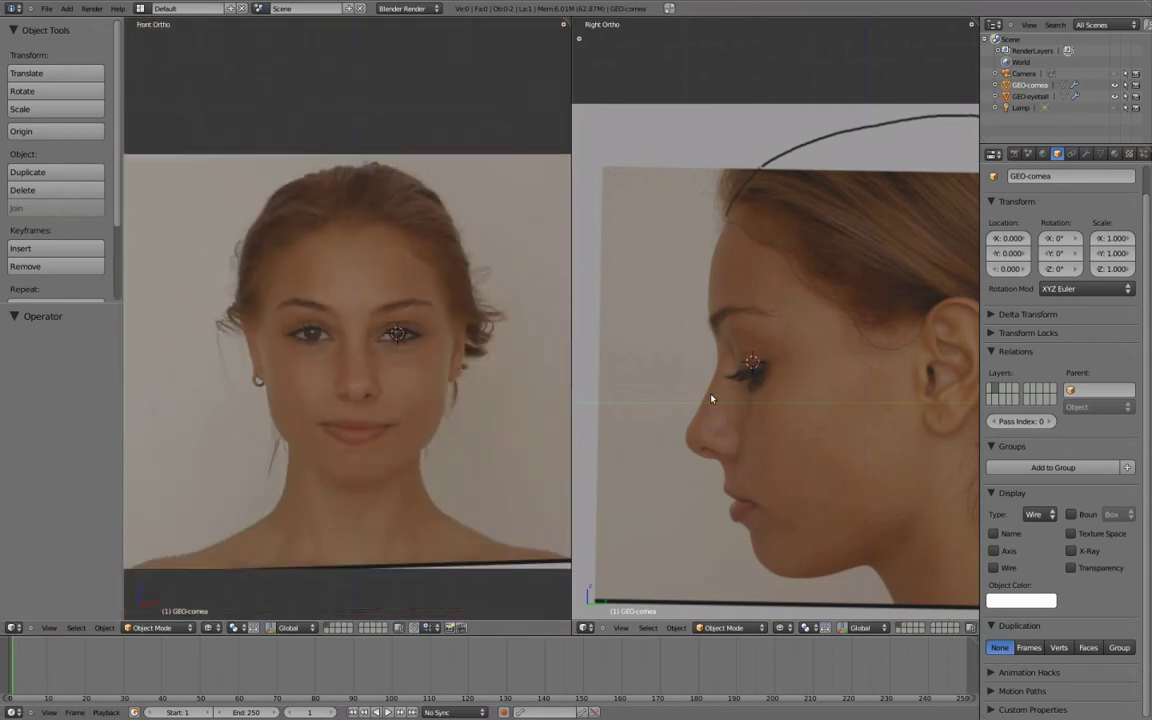
# - Add a mesh circle at the 3D cursor with 12 vertices, aligned to the front view
pyautogui.hotkey('ctrl', 'Up')
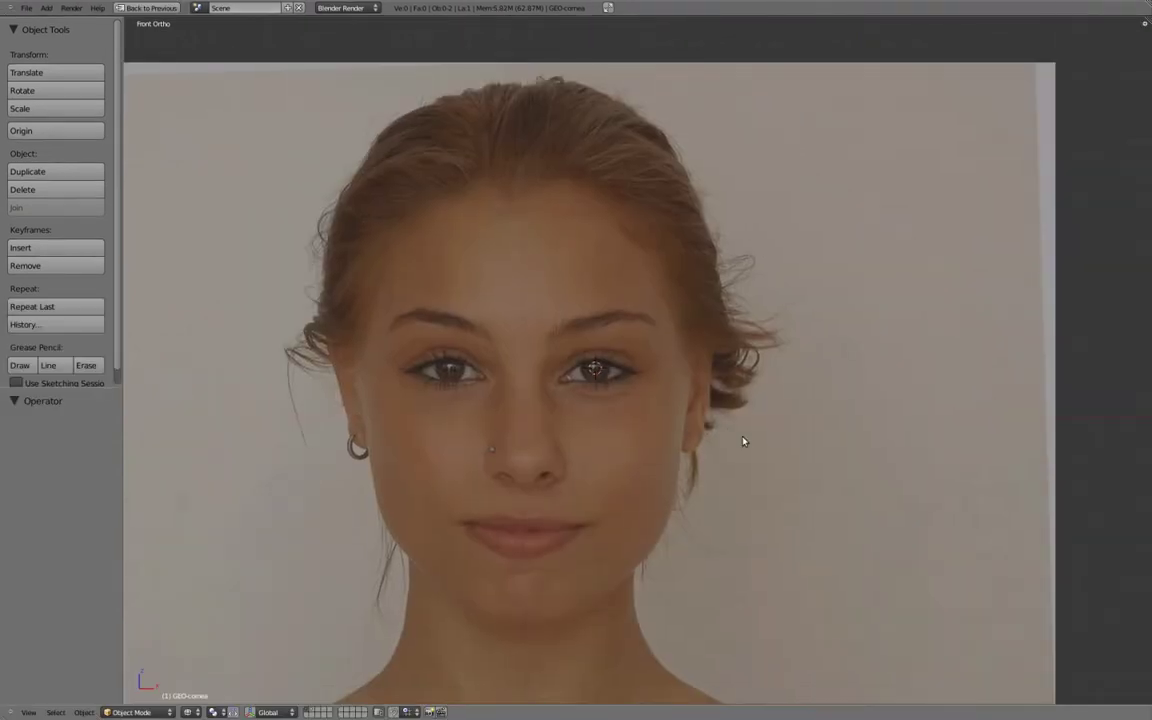
pyautogui.hotkey('shift', 'a')
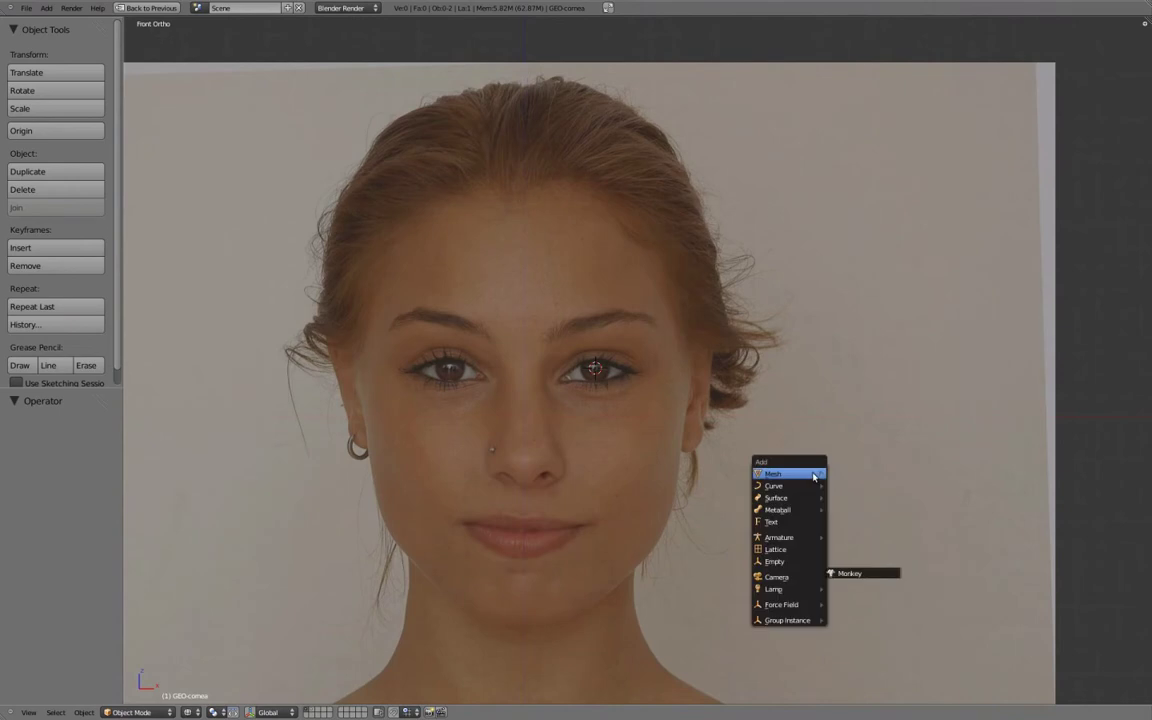
pyautogui.moveTo(813, 474)
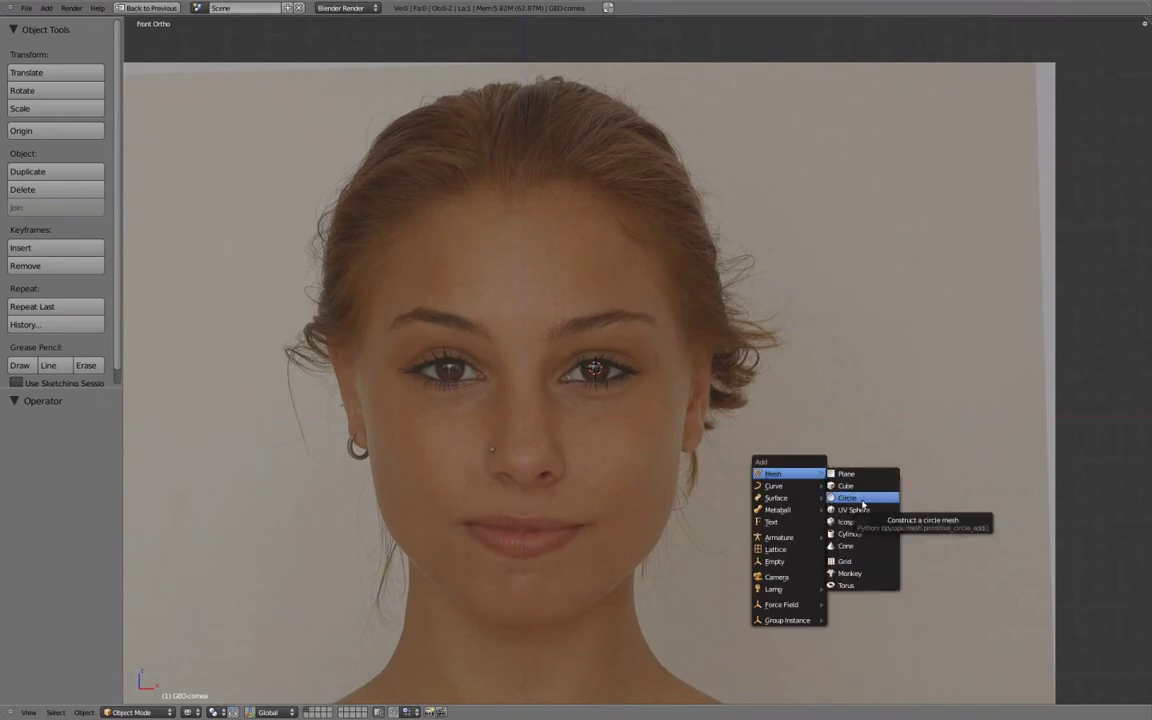
pyautogui.click(862, 498)
pyautogui.moveTo(121, 442); pyautogui.dragTo(194, 445)
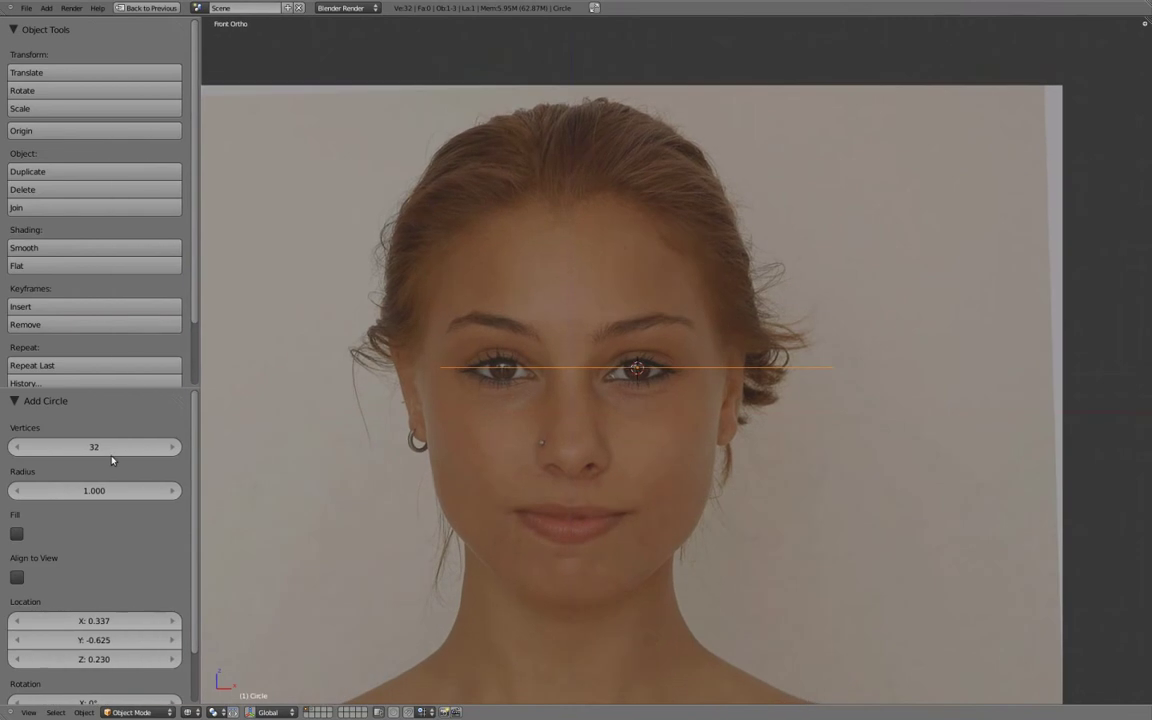
pyautogui.click(95, 452)
pyautogui.write('12')
pyautogui.press('Return')
pyautogui.click(17, 578)
pyautogui.hotkey('ctrl', 'Up')
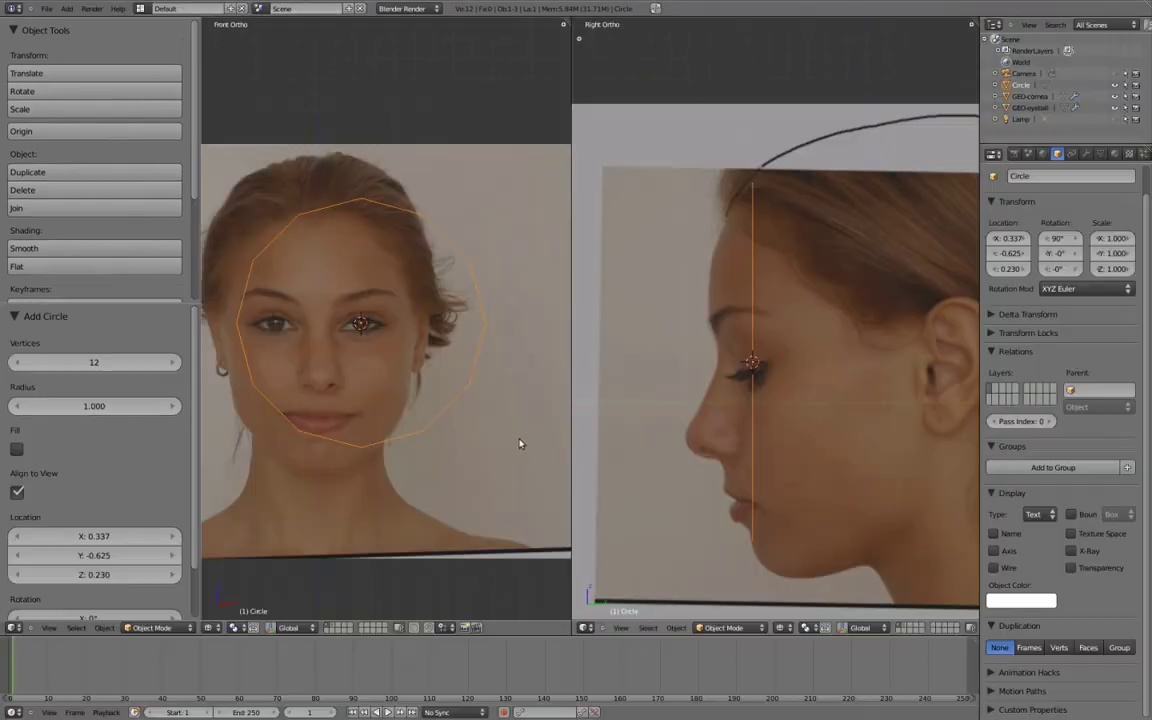
# - In Edit Mode, scale the circle to about 0.196 and flatten it along Z to the eye's proportions
pyautogui.moveTo(200, 411); pyautogui.dragTo(106, 410)
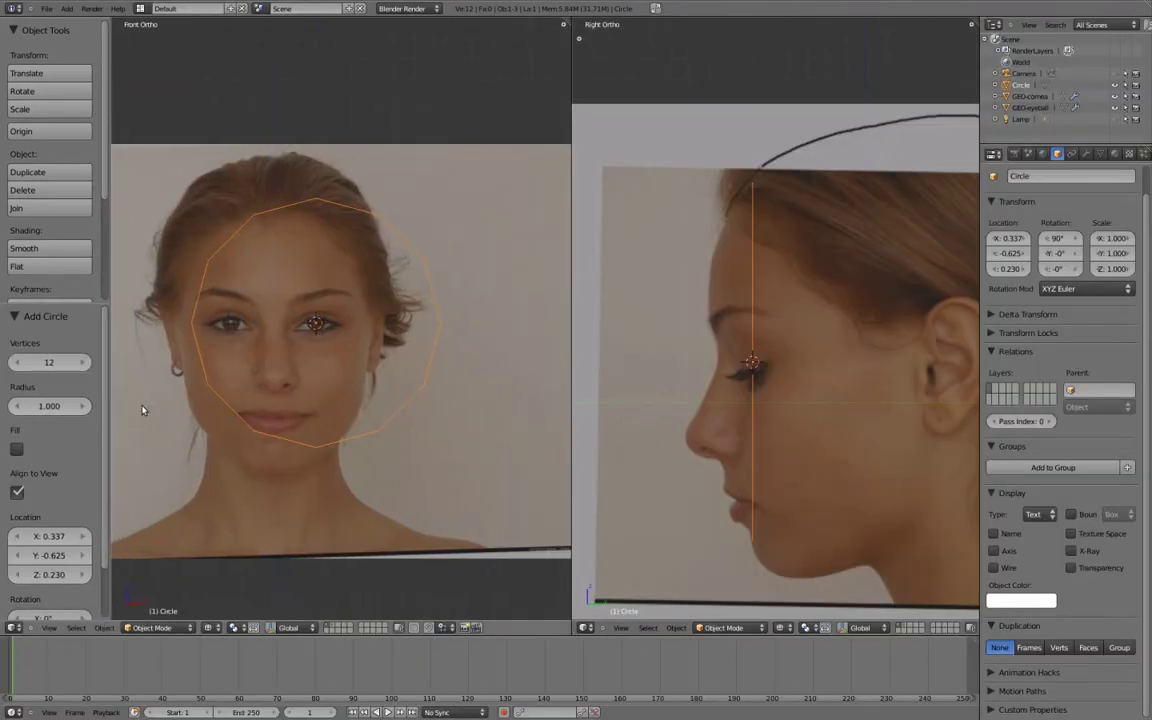
pyautogui.press('Tab')
pyautogui.press('s')
pyautogui.click(348, 338)
pyautogui.scroll(8, 344, 330)
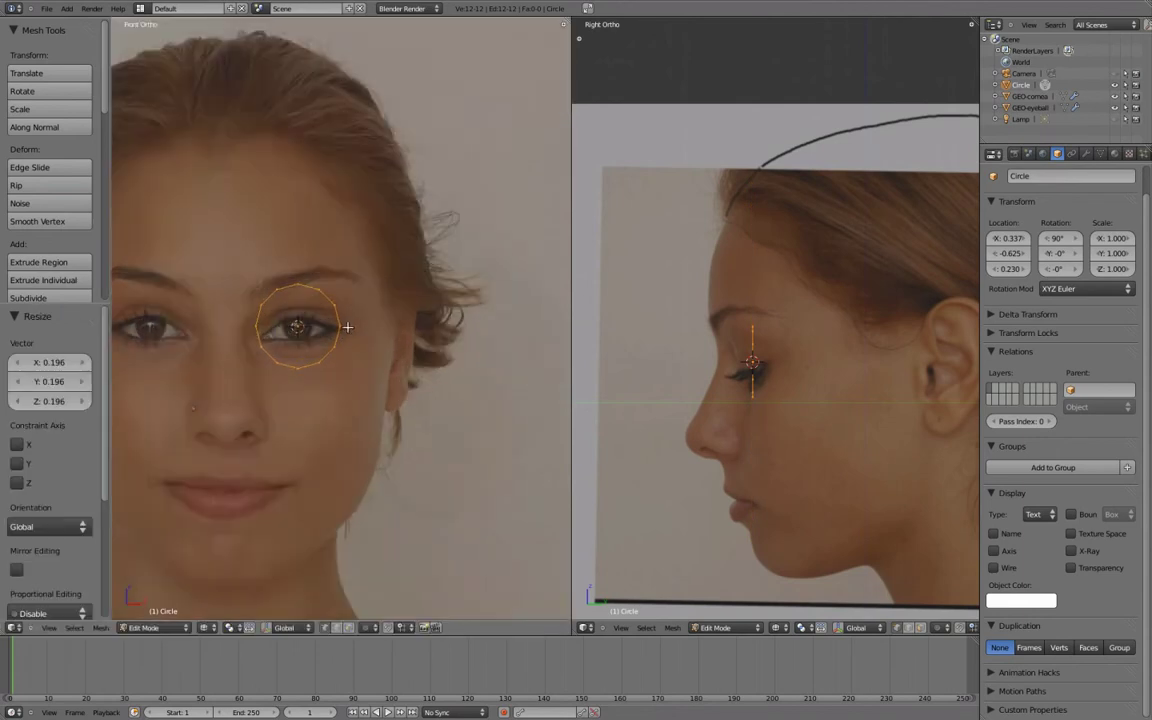
pyautogui.press('s')
pyautogui.press('z')
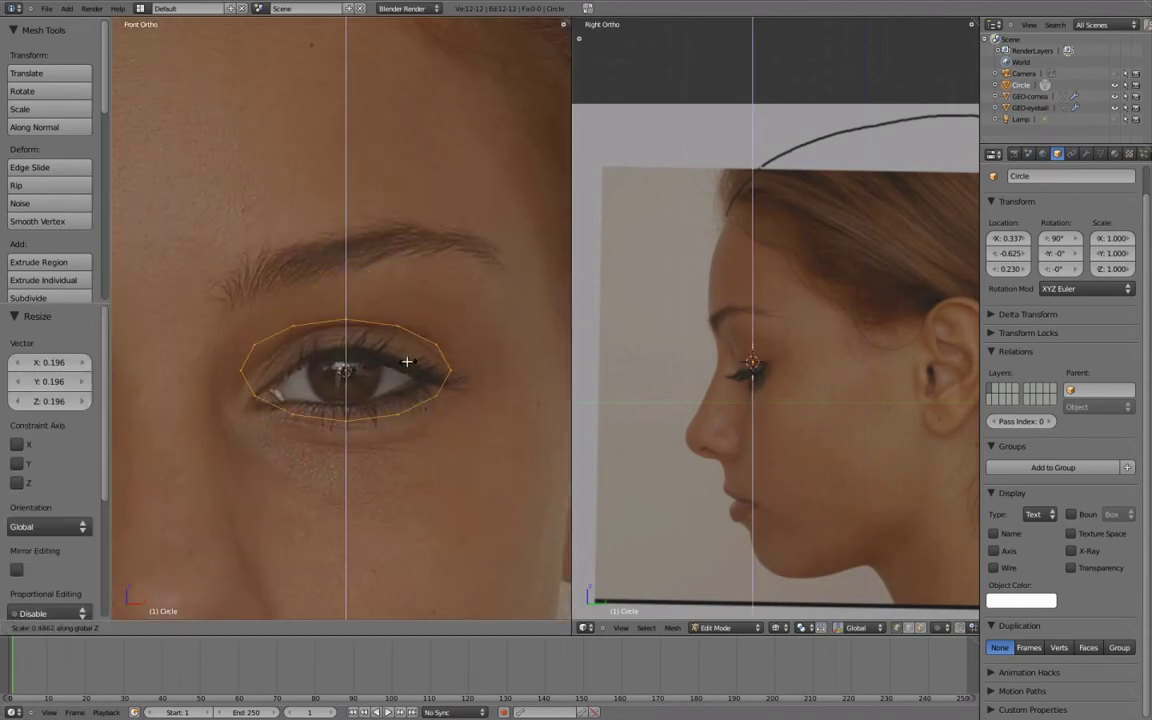
pyautogui.click(237, 371)
# - Move the three innermost vertices of the loop onto the inner corner of the eye in the front view
pyautogui.rightClick(237, 371)
pyautogui.press('g')
pyautogui.click(247, 404)
pyautogui.rightClick(256, 396)
pyautogui.press('g')
pyautogui.click(262, 419)
pyautogui.rightClick(257, 358)
pyautogui.press('g')
pyautogui.click(261, 398)
# - Move the upper and lower vertices on the inner half and middle of the eye onto the eyelid edges
pyautogui.rightClick(290, 342)
pyautogui.press('g')
pyautogui.click(290, 369)
pyautogui.rightClick(297, 413)
pyautogui.press('g')
pyautogui.click(302, 406)
pyautogui.rightClick(352, 328)
pyautogui.press('g')
pyautogui.click(348, 348)
pyautogui.rightClick(351, 413)
pyautogui.press('g')
pyautogui.click(352, 408)
# - Move the loop's outer-half vertices onto the upper and lower eyelid edges and the outer corner of the eye
pyautogui.rightClick(401, 334)
pyautogui.press('g')
pyautogui.click(391, 353)
pyautogui.rightClick(400, 409)
pyautogui.press('g')
pyautogui.click(393, 399)
pyautogui.rightClick(423, 356)
pyautogui.press('g')
pyautogui.click(406, 370)
pyautogui.rightClick(442, 375)
pyautogui.press('g')
pyautogui.click(424, 383)
pyautogui.rightClick(427, 390)
pyautogui.click(408, 386)
# - Fine-tune the outer-half vertices so the loop follows the eyelid edges closely in the front view
pyautogui.rightClick(395, 399)
pyautogui.press('g')
pyautogui.click(388, 401)
pyautogui.rightClick(436, 380)
pyautogui.press('g')
pyautogui.click(429, 379)
pyautogui.rightClick(419, 362)
pyautogui.press('g')
pyautogui.click(418, 367)
pyautogui.rightClick(391, 352)
pyautogui.press('g')
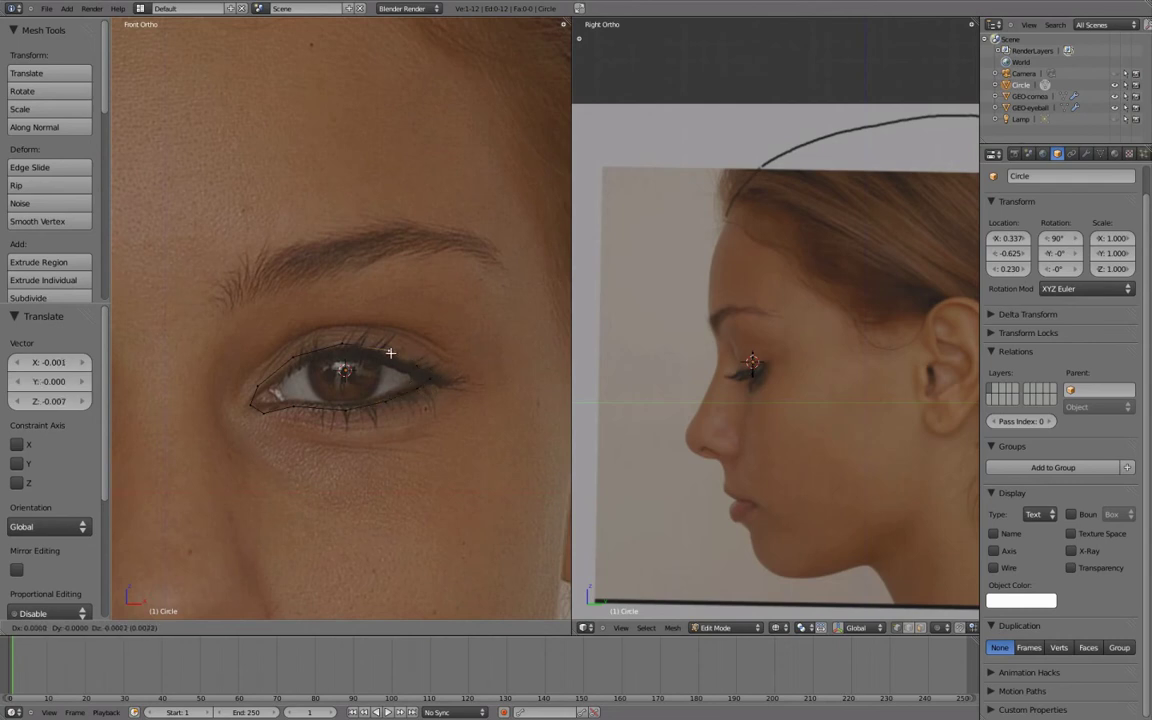
pyautogui.click(392, 355)
# - Enable the transform manipulator and move the three outer-corner vertices back along Y in the side view
pyautogui.rightClick(428, 379)
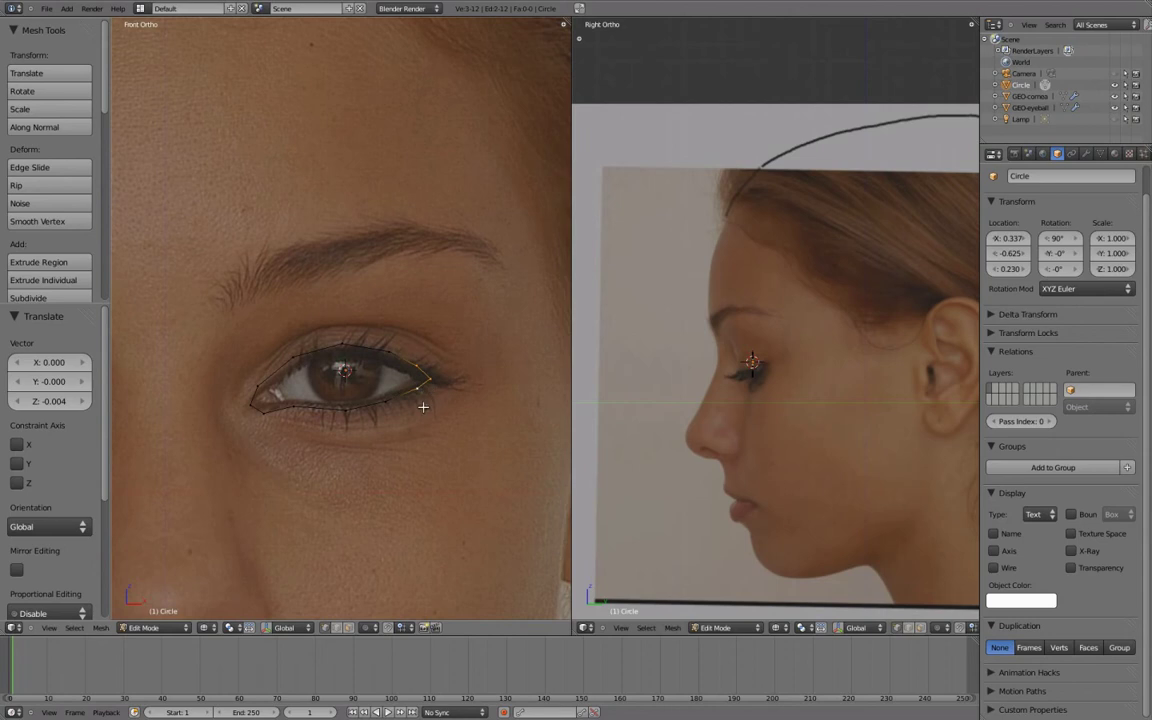
pyautogui.click(265, 627)
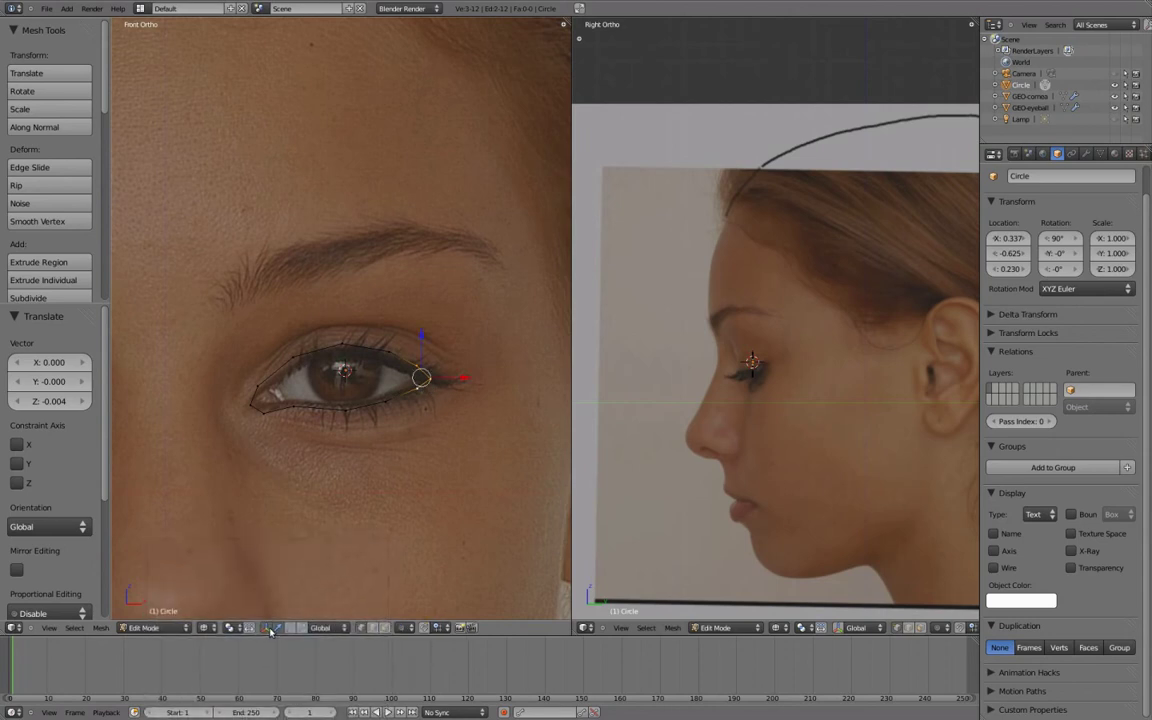
pyautogui.scroll(6, 760, 390)
pyautogui.moveTo(755, 380); pyautogui.dragTo(779, 378)
pyautogui.rightClick(764, 378)
pyautogui.click(795, 383)
# - Move the upper and lower vertex pair beside the outer corner 0.030 back along Y
pyautogui.rightClick(386, 350)
pyautogui.keyDown('shift'); pyautogui.rightClick(388, 399); pyautogui.keyUp('shift')
pyautogui.click(779, 377)
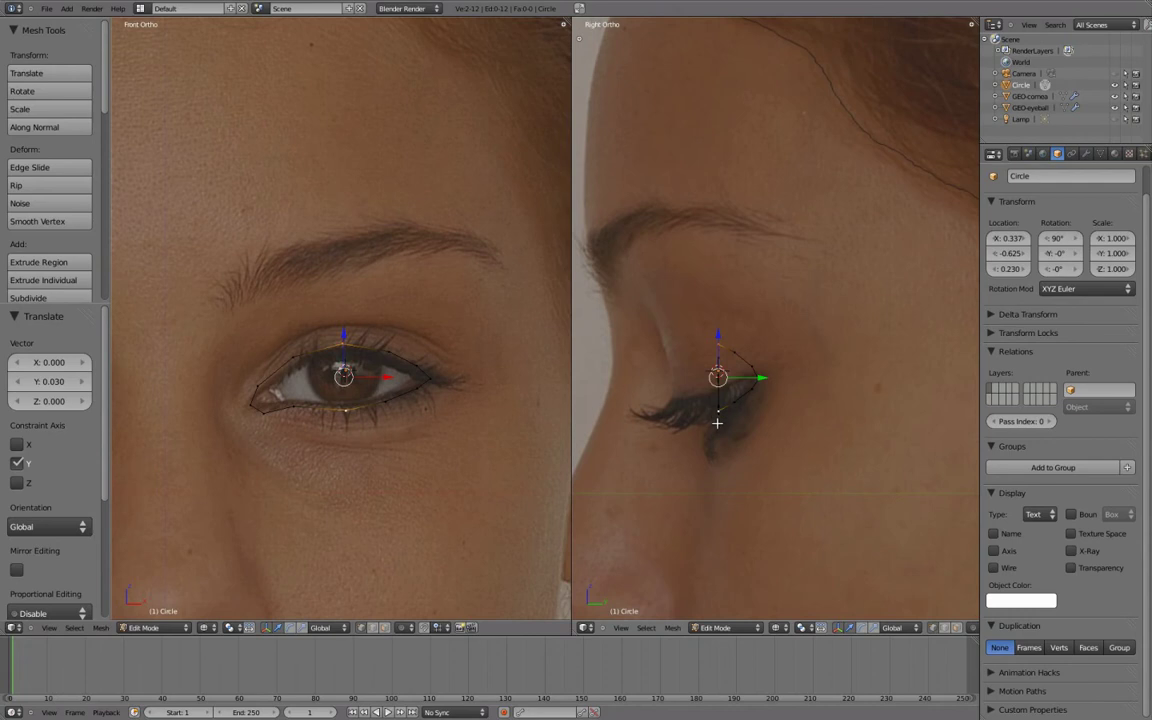
# - Move the upper and lower vertex pair between the middle and the inner corner 0.009 back along Y
pyautogui.rightClick(298, 361)
pyautogui.keyDown('shift'); pyautogui.rightClick(298, 412); pyautogui.keyUp('shift')
pyautogui.moveTo(763, 383); pyautogui.dragTo(768, 383)
pyautogui.click(767, 383)
# - Move the three inner-corner vertices 0.017 back along Y and clear the selection
pyautogui.rightClick(722, 404)
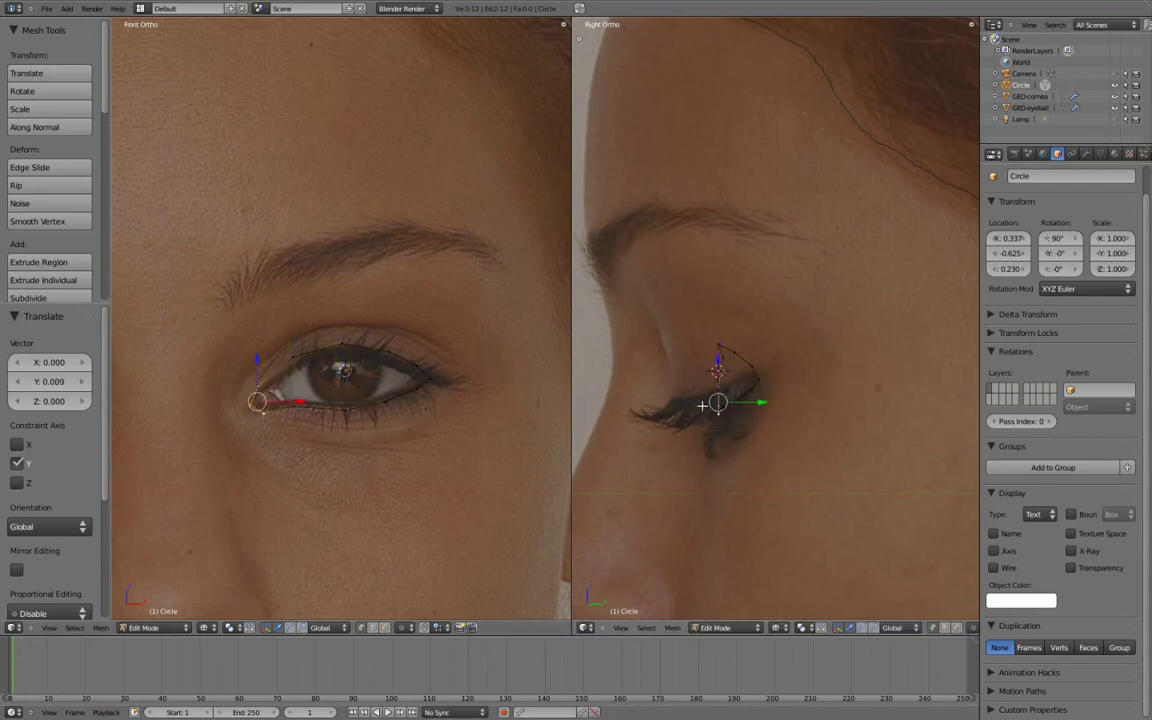
pyautogui.press('g')
pyautogui.press('y')
pyautogui.click(770, 402)
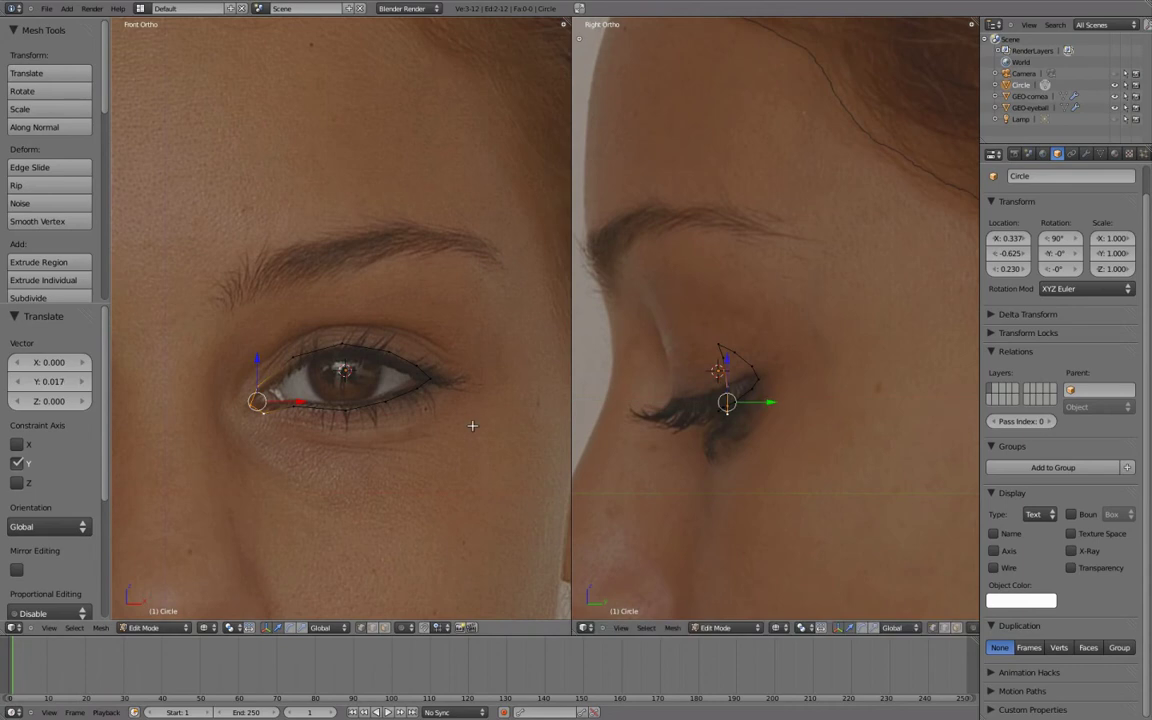
pyautogui.press('a')
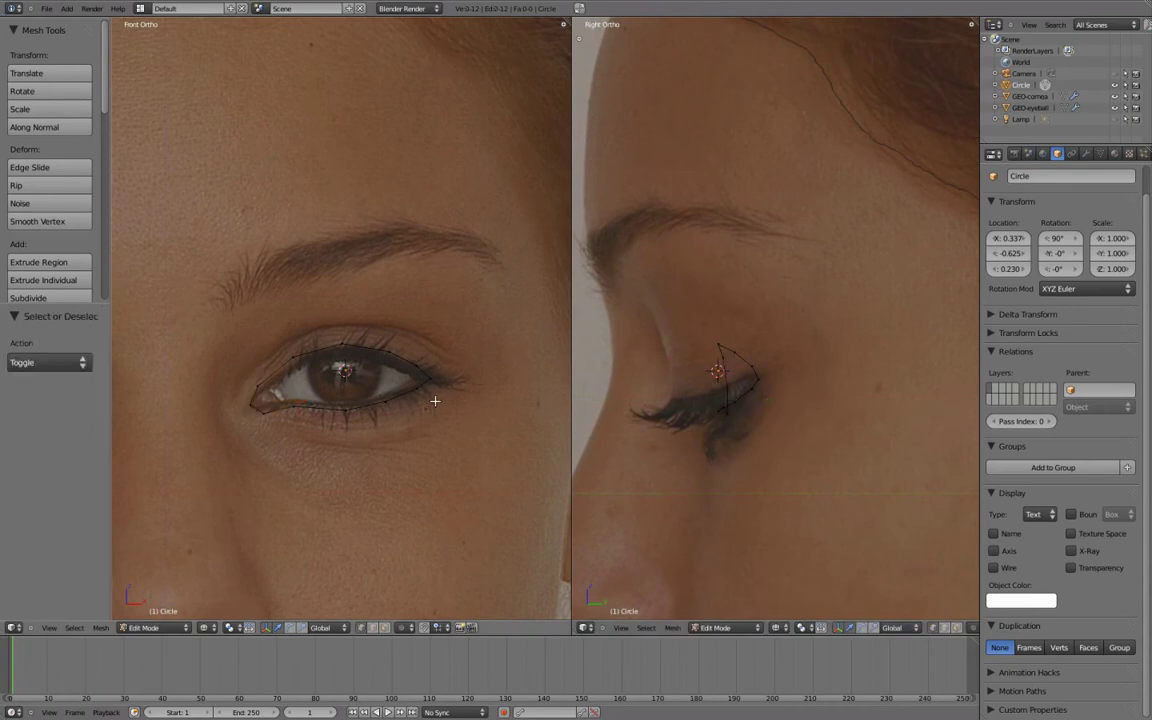
# - In a maximized top view, adjust the depth of the vertices on the inner side of the eye loop
pyautogui.press('KP_7')
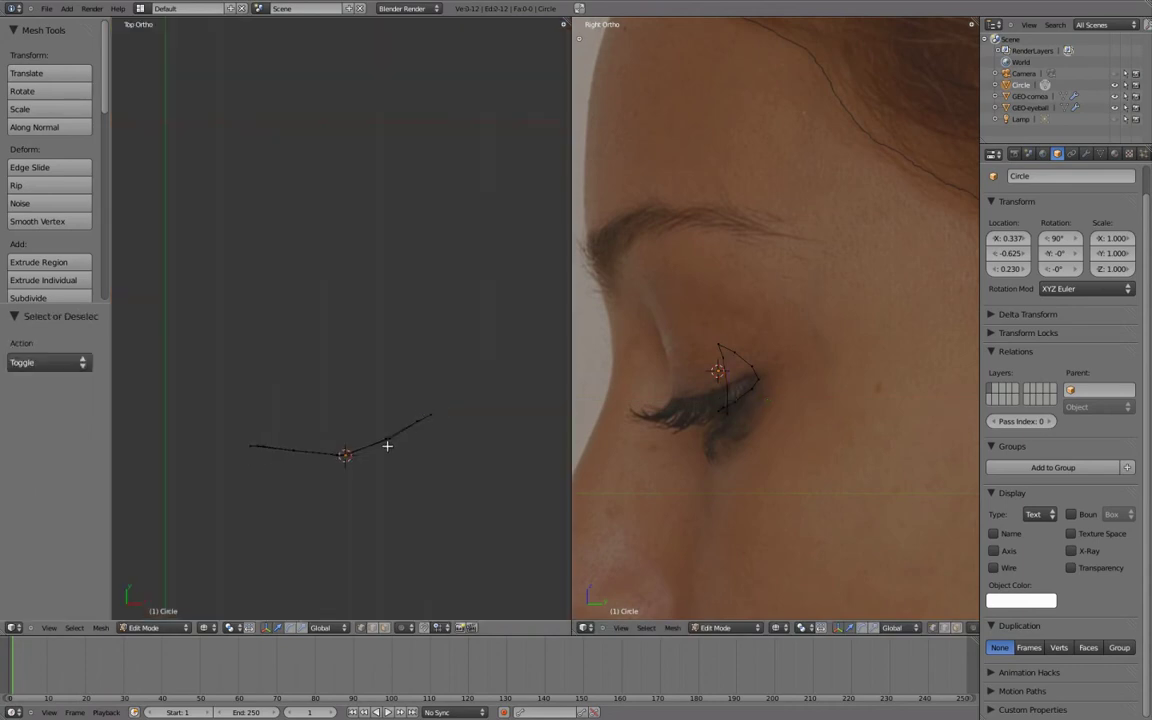
pyautogui.hotkey('ctrl', 'Up')
pyautogui.scroll(2, 584, 358)
pyautogui.press('c')
pyautogui.click(424, 370)
pyautogui.rightClick(424, 371)
pyautogui.moveTo(421, 318); pyautogui.dragTo(422, 328)
pyautogui.press('a')
# - Adjust the depth of the vertices on the outer side of the eye loop in the top view
pyautogui.press('c')
pyautogui.click(658, 334)
pyautogui.rightClick(657, 334)
pyautogui.moveTo(656, 296); pyautogui.dragTo(656, 306)
pyautogui.press('a')
# - Shift the remaining vertices near the outer corner along Y to smooth the loop's curve, and return to the front view
pyautogui.press('c')
pyautogui.rightClick(713, 292)
pyautogui.press('g')
pyautogui.press('y')
pyautogui.click(733, 258)
pyautogui.press('a')
pyautogui.scroll(-1, 754, 353)
pyautogui.moveTo(571, 424)
pyautogui.mouseDown(button='middle')
pyautogui.moveTo(563, 298)
pyautogui.moveTo(548, 327)
pyautogui.moveTo(553, 274)
pyautogui.moveTo(756, 386)
pyautogui.moveTo(854, 481)
pyautogui.moveTo(615, 478)
pyautogui.moveTo(447, 423)
pyautogui.moveTo(476, 409)
pyautogui.moveTo(553, 129)
pyautogui.moveTo(625, 72)
pyautogui.moveTo(609, 377)
pyautogui.moveTo(589, 437)
pyautogui.mouseUp(button='middle')
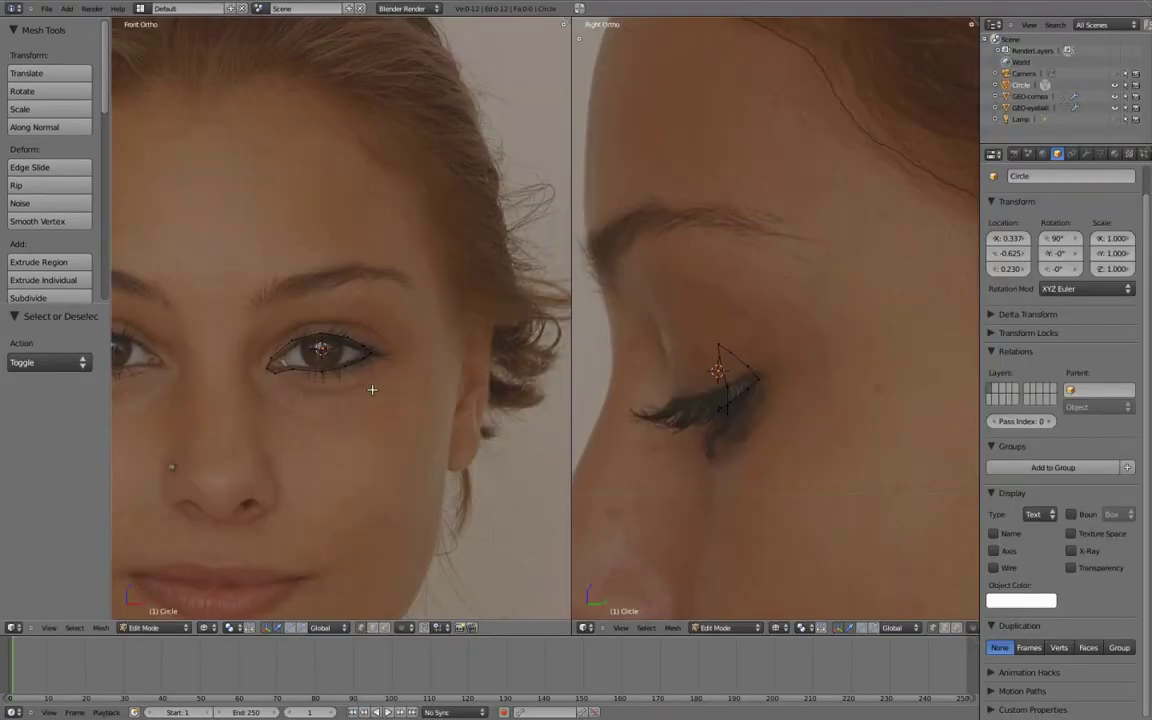
pyautogui.keyDown('shift'); pyautogui.moveTo(372, 389); pyautogui.dragTo(422, 362, button='middle'); pyautogui.keyUp('shift')
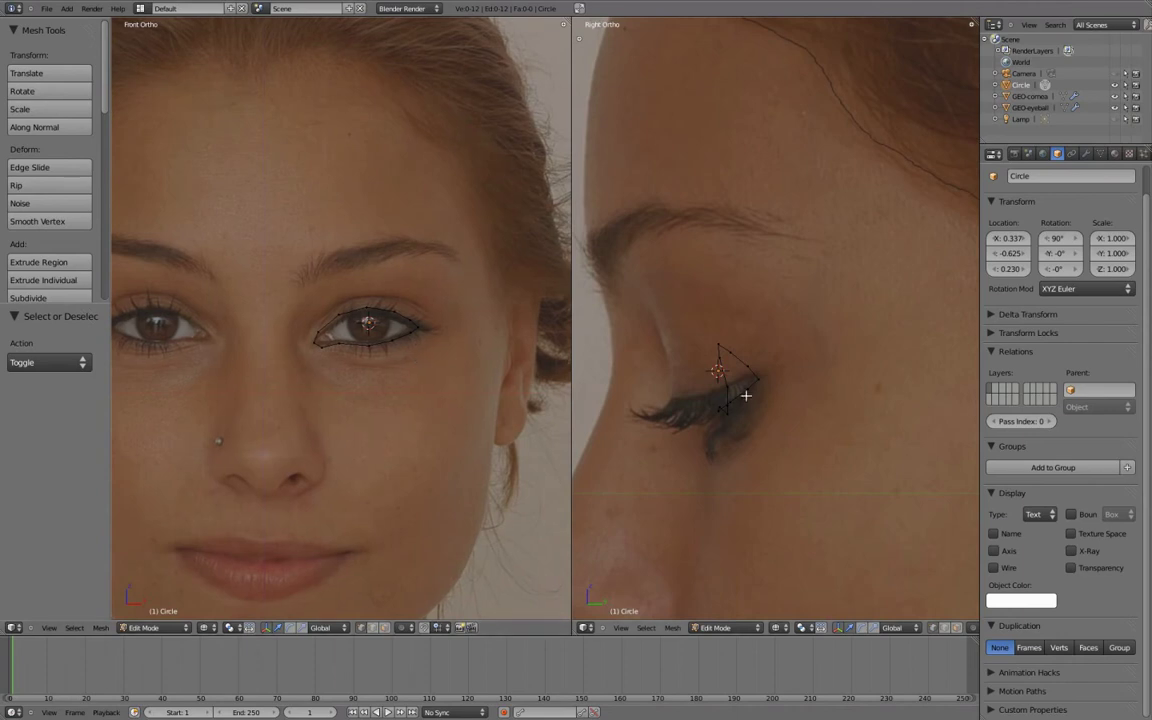
# - Rotate the whole eye loop slightly in the side view to follow the profile, and return to Object Mode
pyautogui.press('a')
pyautogui.press('r')
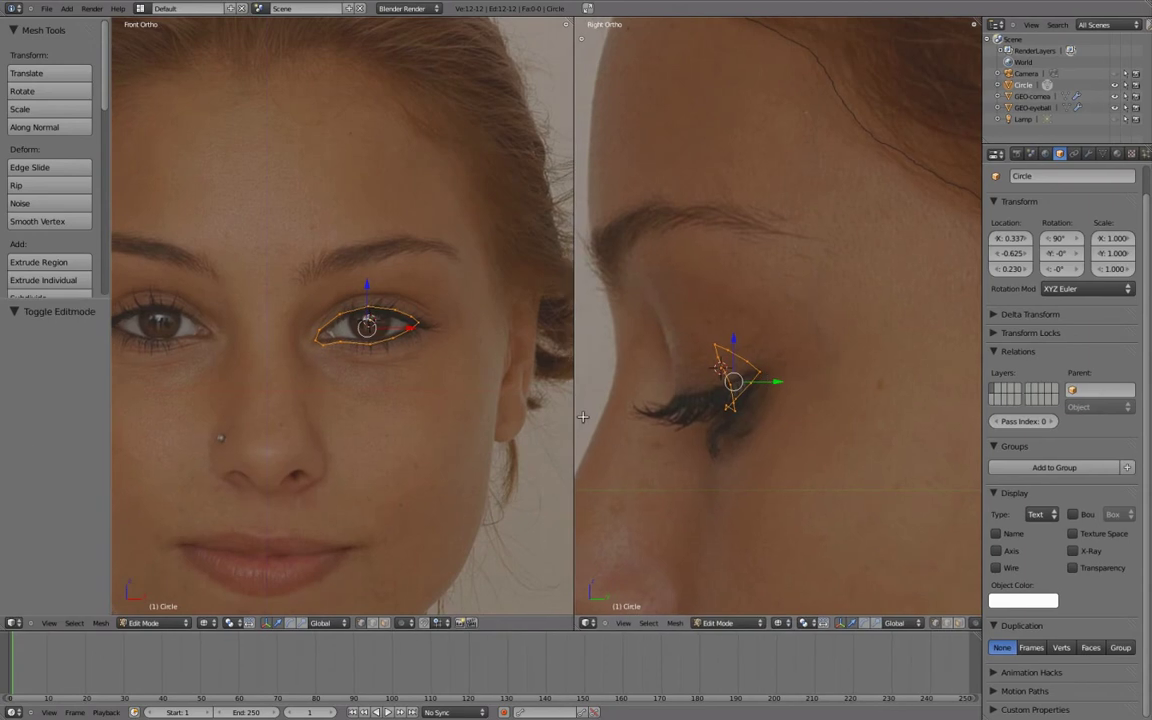
pyautogui.moveTo(571, 393); pyautogui.dragTo(583, 393)
pyautogui.scroll(-3, 863, 422)
pyautogui.keyDown('shift'); pyautogui.moveTo(863, 422); pyautogui.dragTo(797, 418, button='middle'); pyautogui.keyUp('shift')
pyautogui.keyDown('shift'); pyautogui.moveTo(378, 391); pyautogui.dragTo(360, 427, button='middle'); pyautogui.keyUp('shift')
pyautogui.press('Tab')
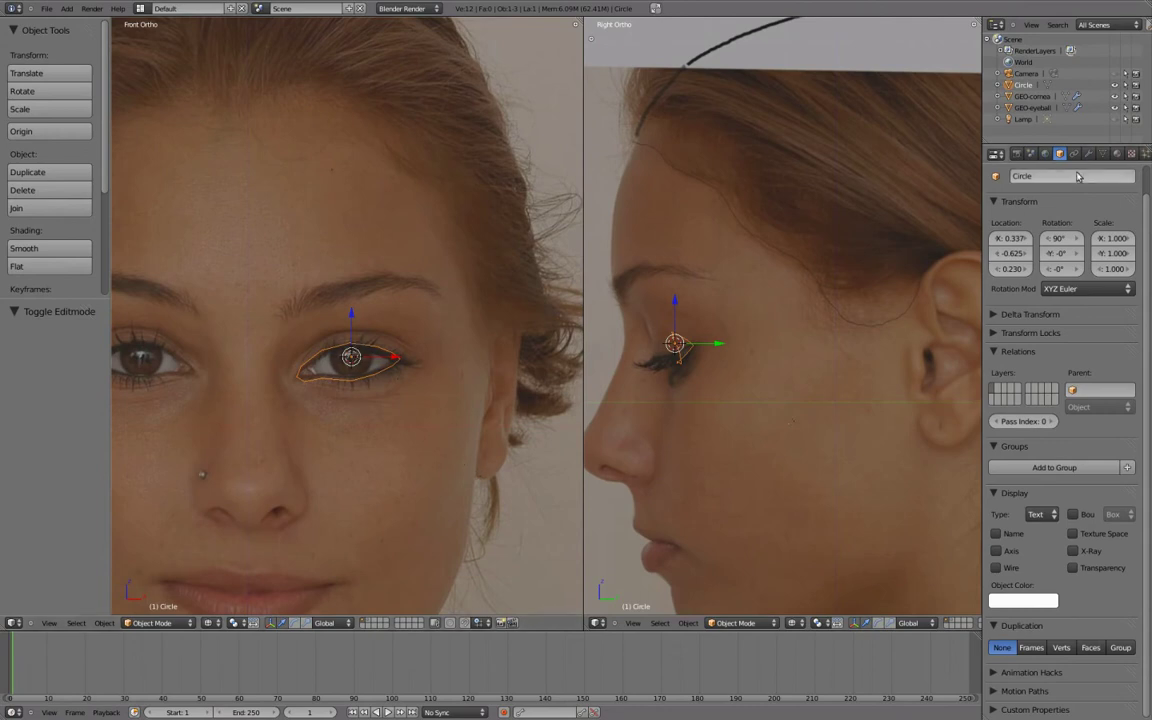
# - Add a Mirror modifier on the X axis to the eye circle
pyautogui.click(1089, 154)
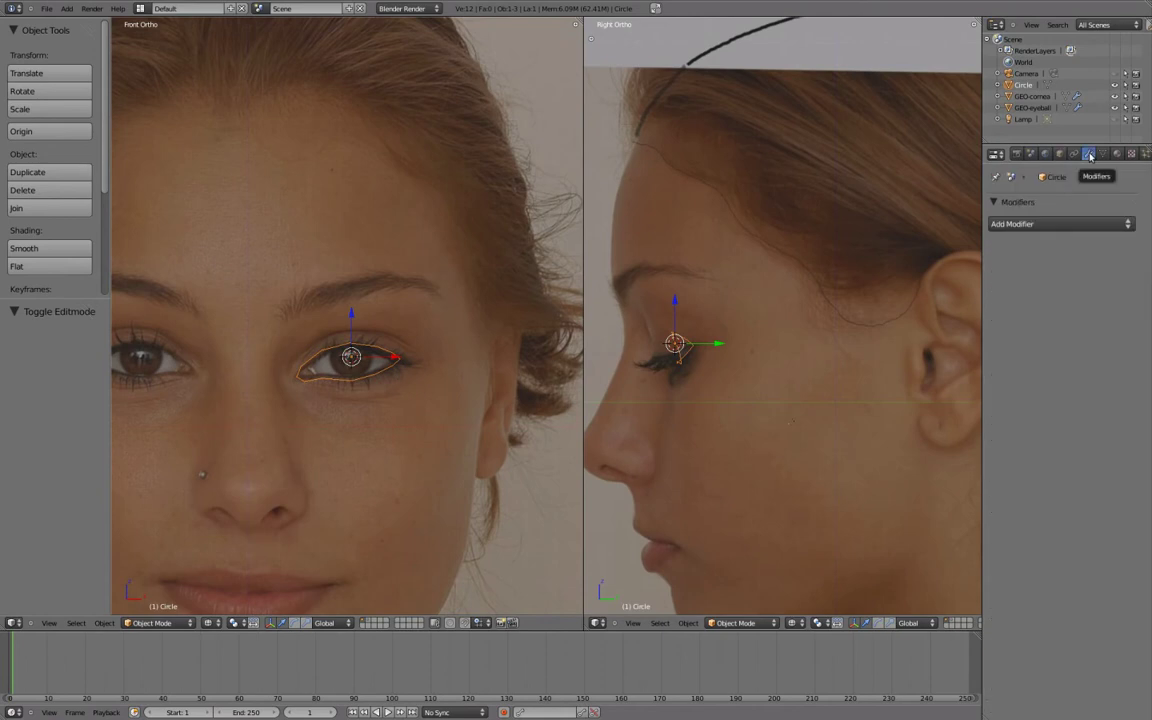
pyautogui.click(1060, 224)
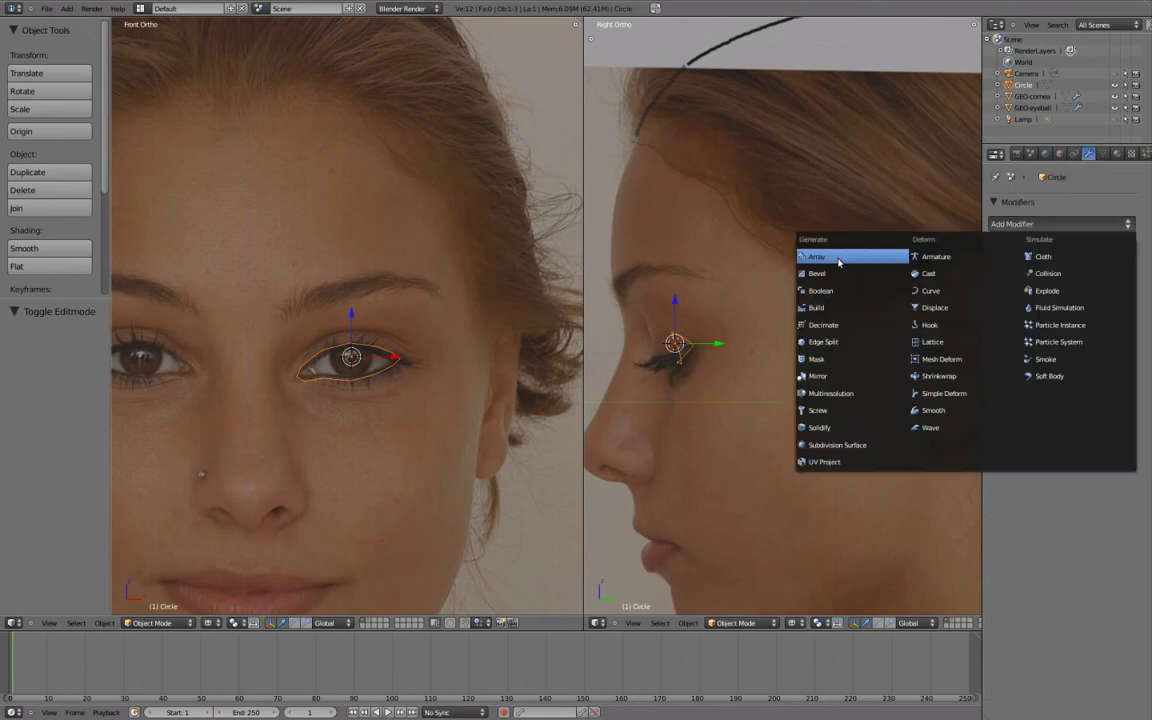
pyautogui.click(833, 379)
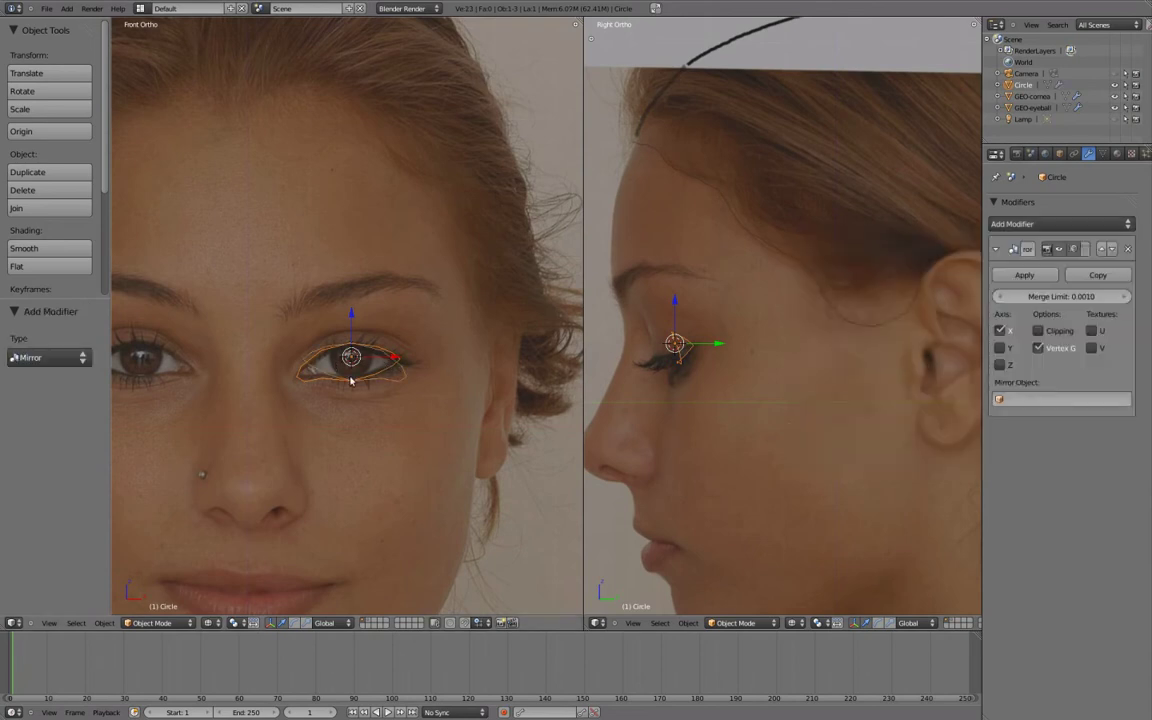
pyautogui.keyDown('shift'); pyautogui.moveTo(350, 380); pyautogui.dragTo(424, 380, button='middle'); pyautogui.keyUp('shift')
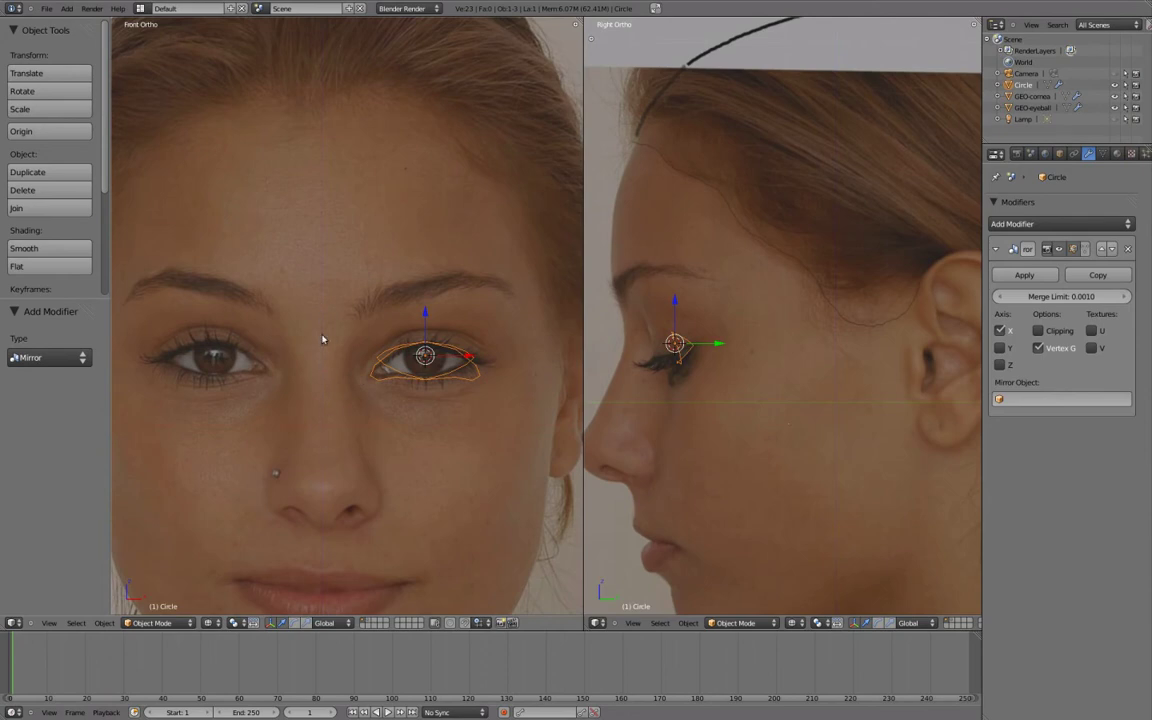
pyautogui.keyDown('shift'); pyautogui.moveTo(492, 364); pyautogui.dragTo(398, 358, button='middle'); pyautogui.keyUp('shift')
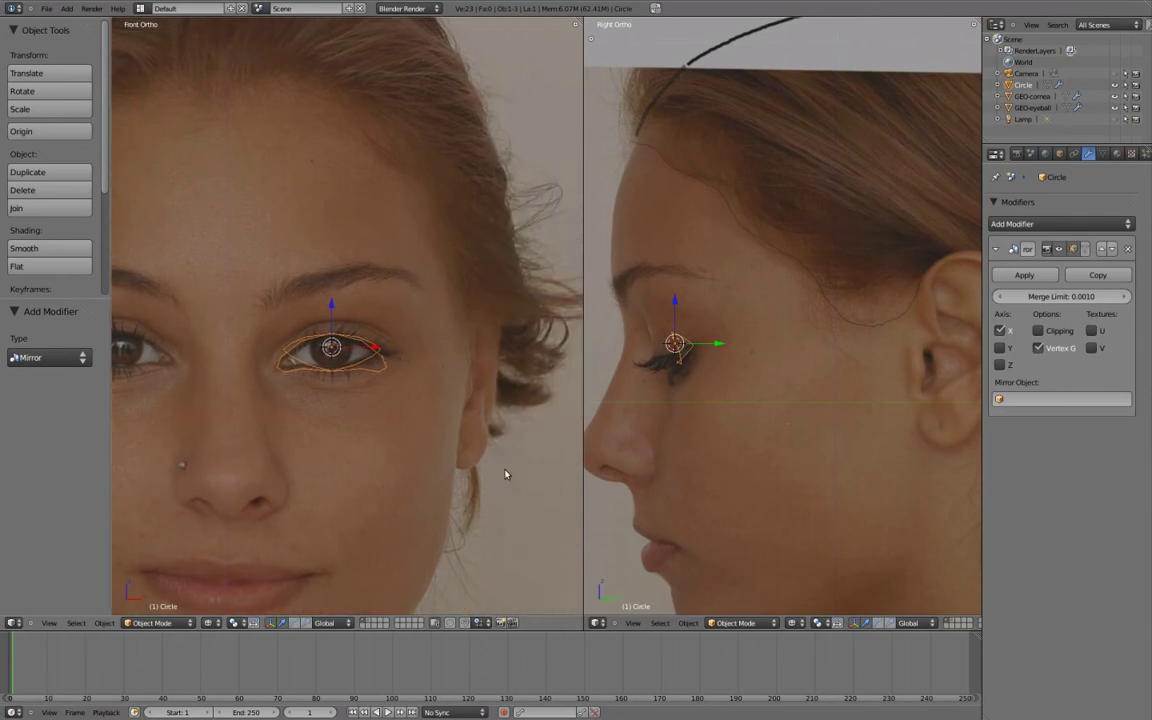
# - Apply the eye circle's location and rotation so its origin sits at the world centre and the mirror works
pyautogui.press('n')
pyautogui.scroll(-1, 346, 277)
pyautogui.keyDown('shift'); pyautogui.moveTo(346, 277); pyautogui.dragTo(419, 293, button='middle'); pyautogui.keyUp('shift')
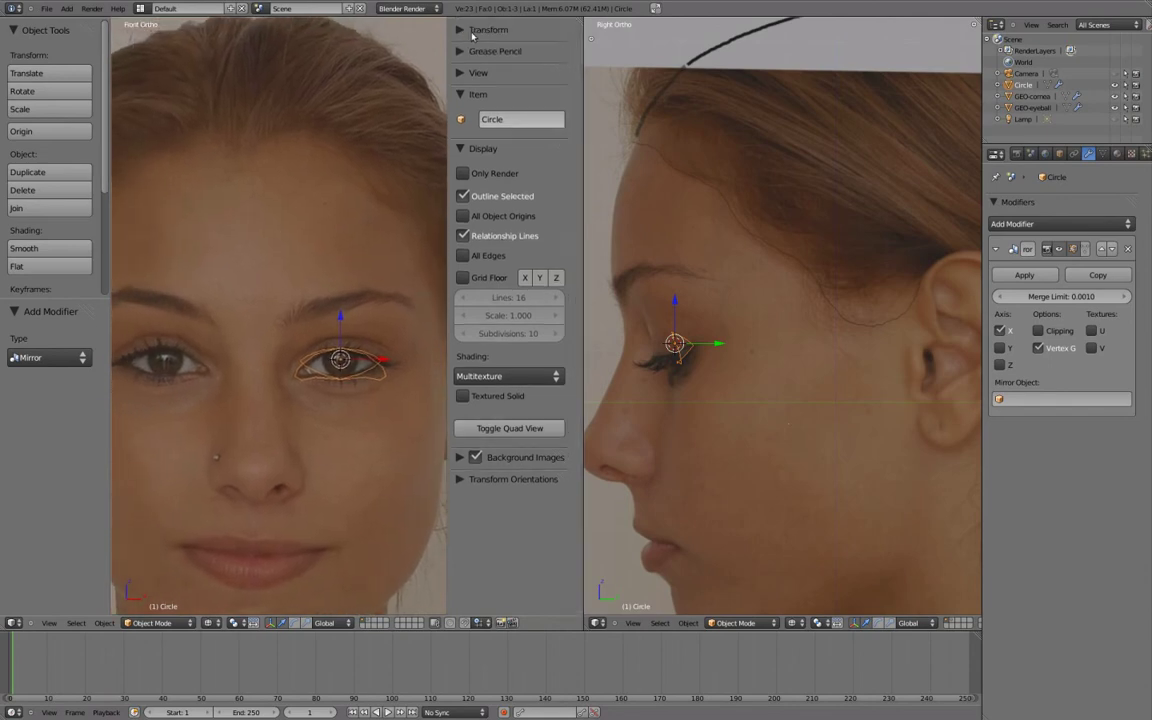
pyautogui.click(488, 30)
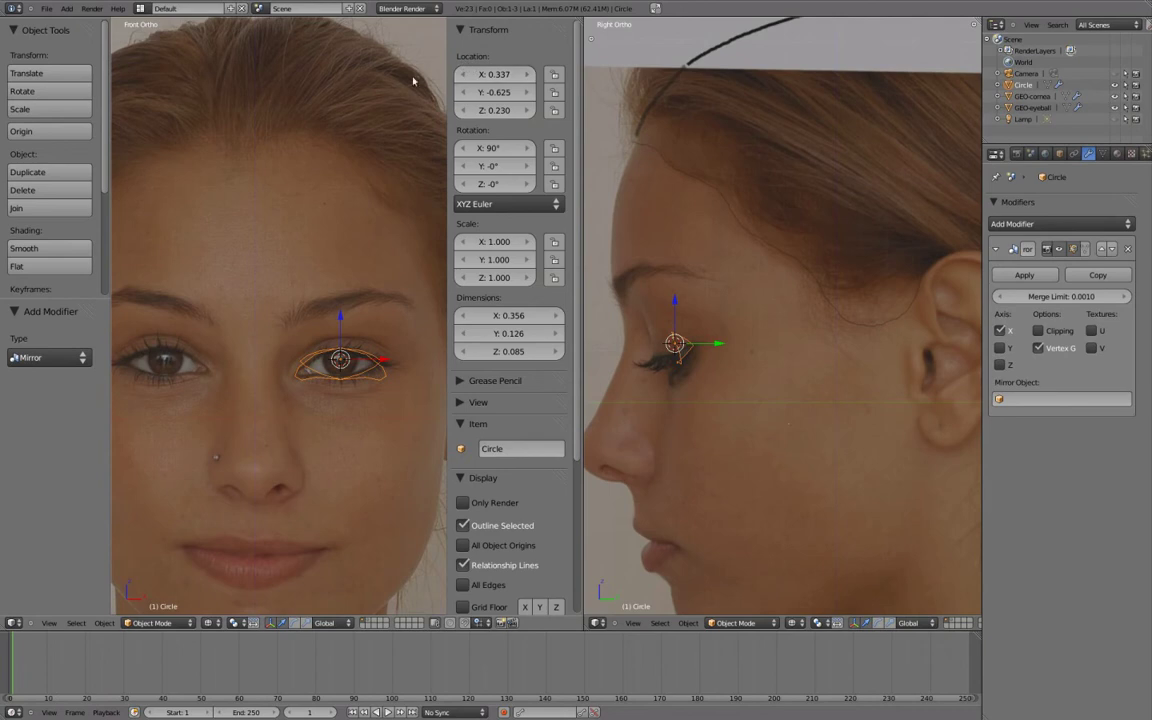
pyautogui.hotkey('ctrl', 'a')
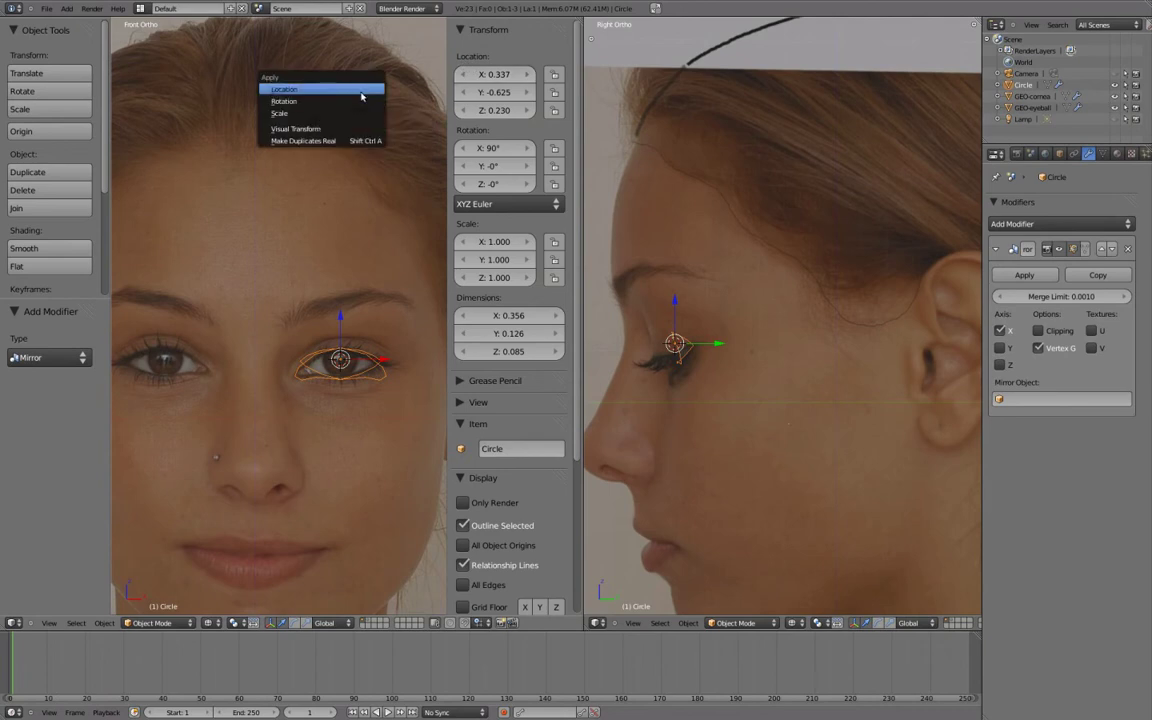
pyautogui.click(362, 96)
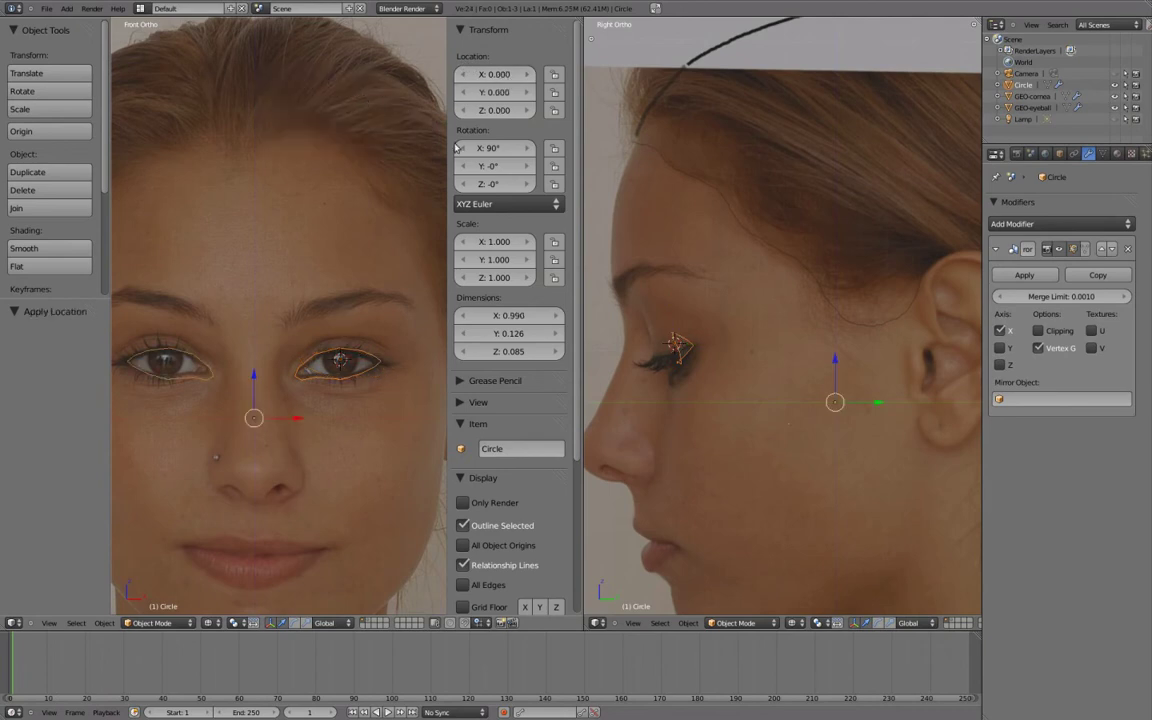
pyautogui.hotkey('ctrl', 'a')
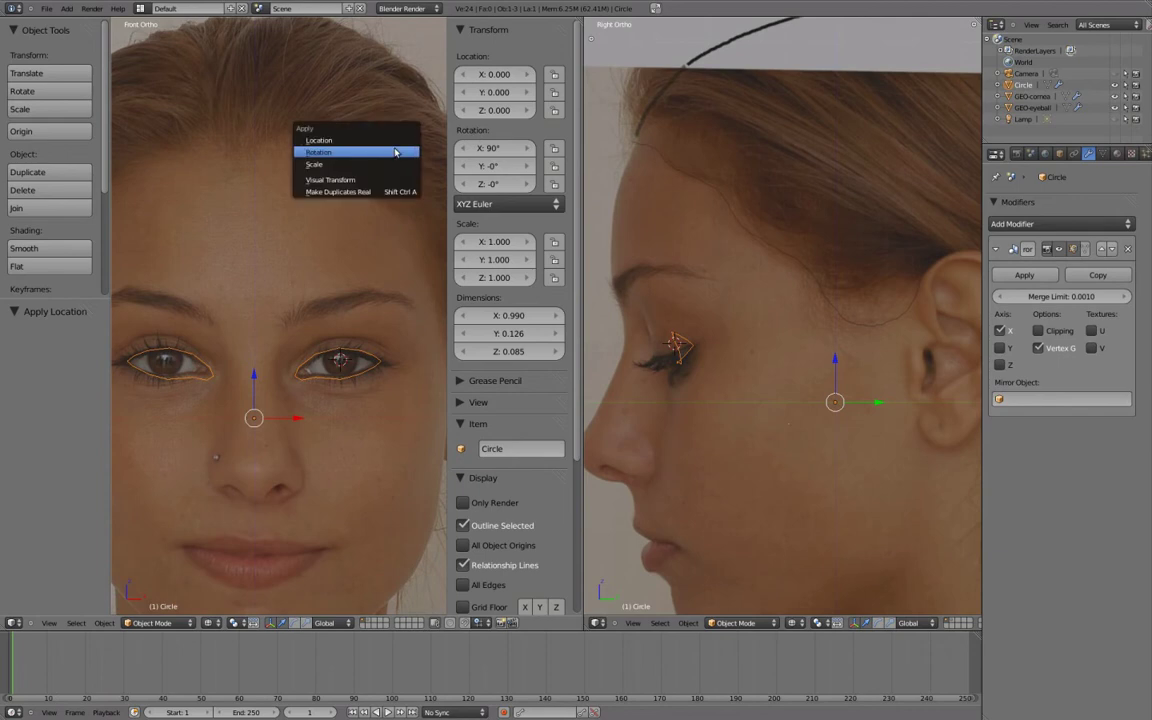
pyautogui.click(396, 152)
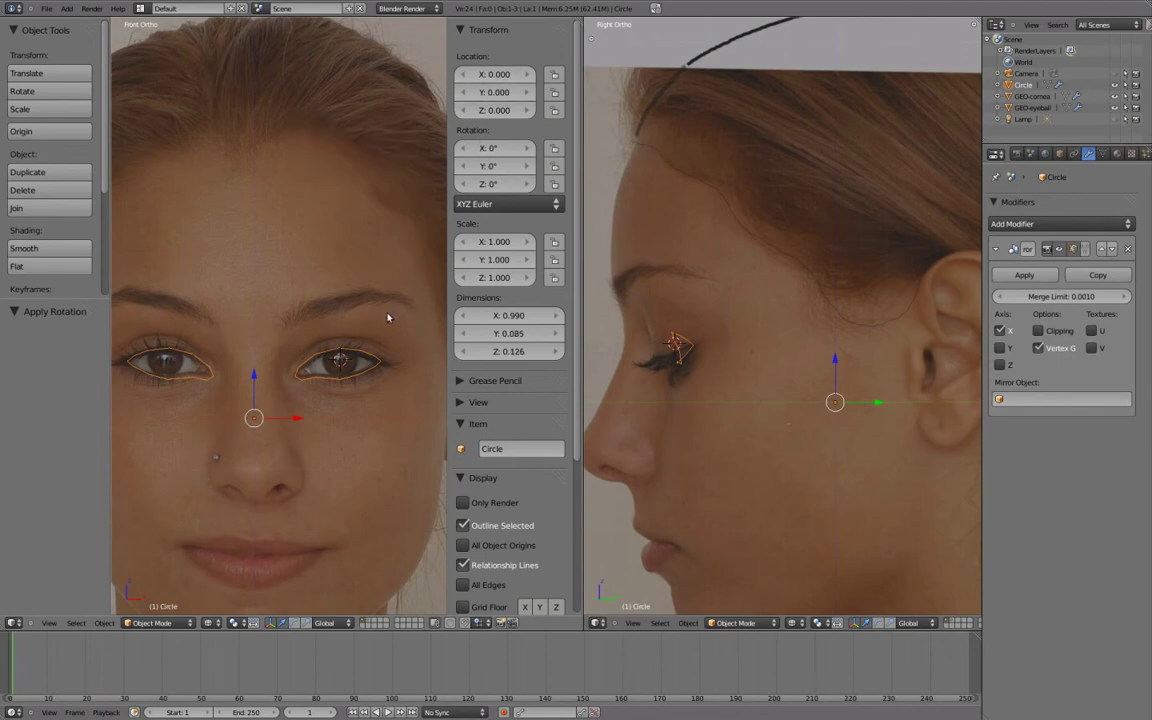
# - Snap the 3D cursor to the eye circle's origin, and hide the front view's tool and properties shelves
pyautogui.hotkey('shift', 's')
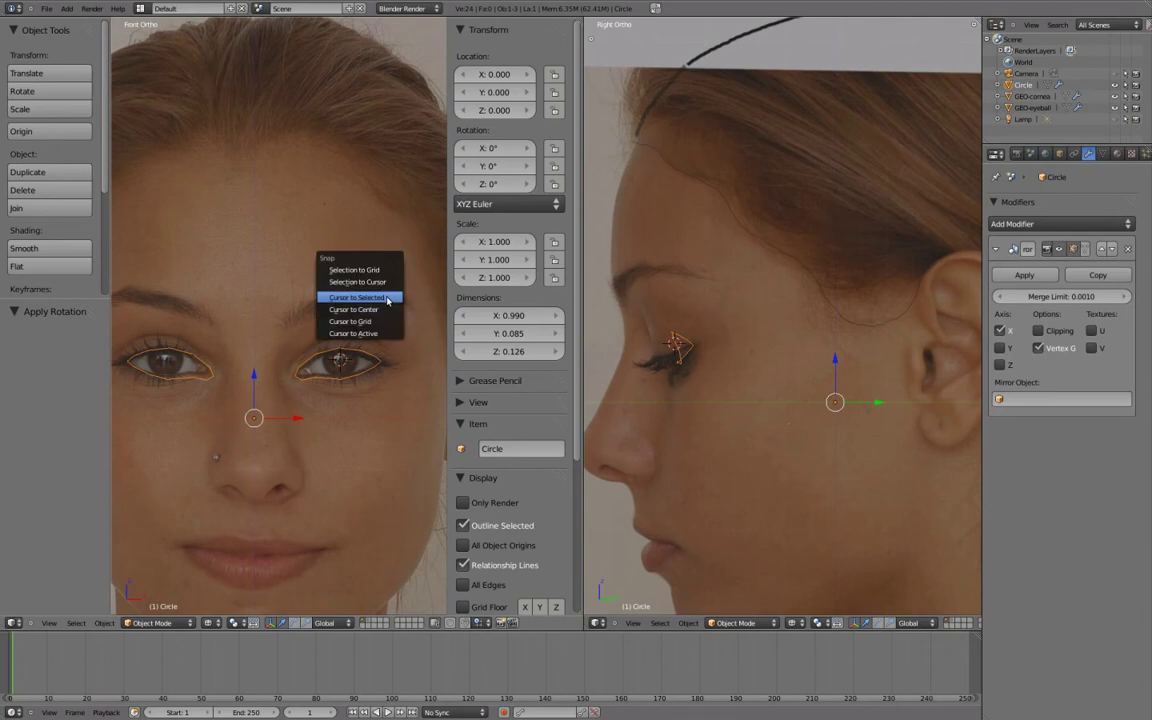
pyautogui.click(387, 301)
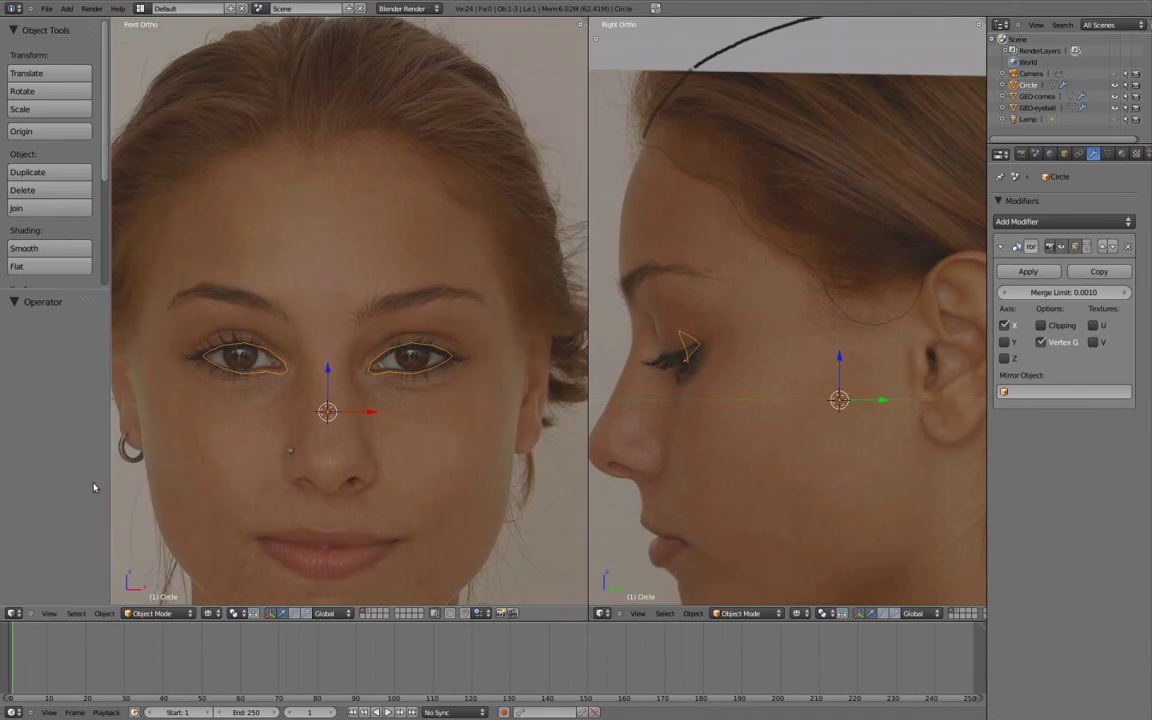
pyautogui.press('t')
pyautogui.press('n')
pyautogui.scroll(2, 397, 455)
pyautogui.scroll(5, 851, 434)
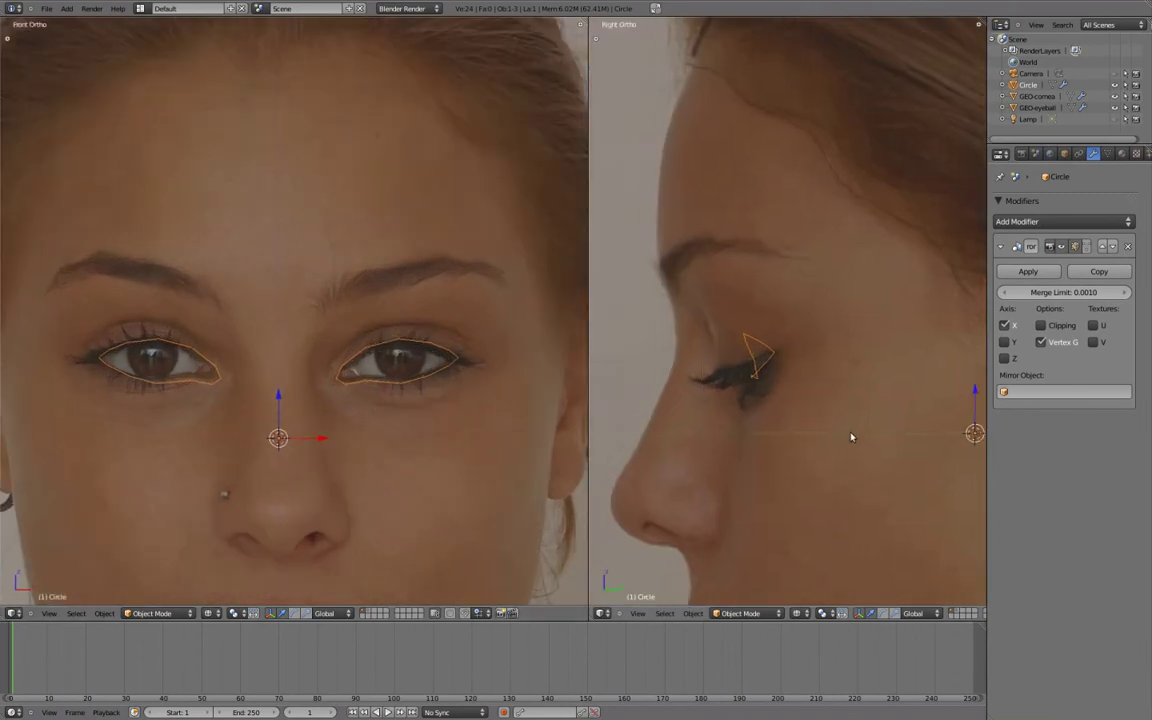
# - Enter Edit Mode and apply the Mirror modifier to the editing cage
pyautogui.press('Tab')
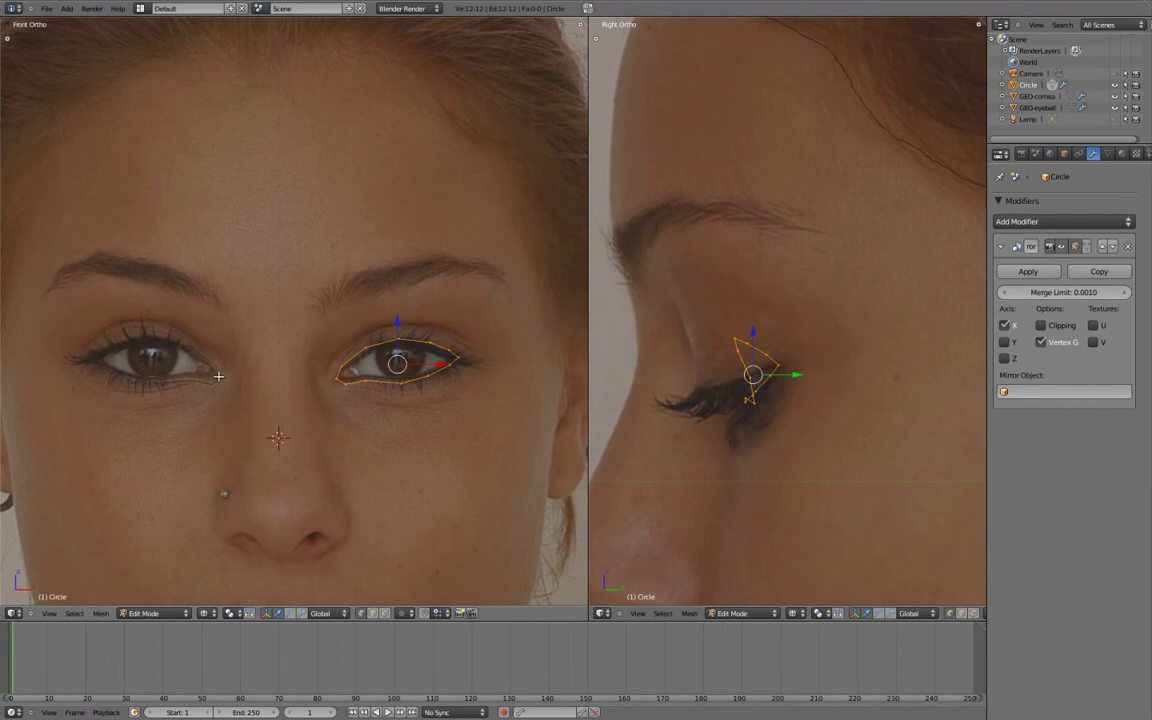
pyautogui.moveTo(987, 250); pyautogui.dragTo(927, 251)
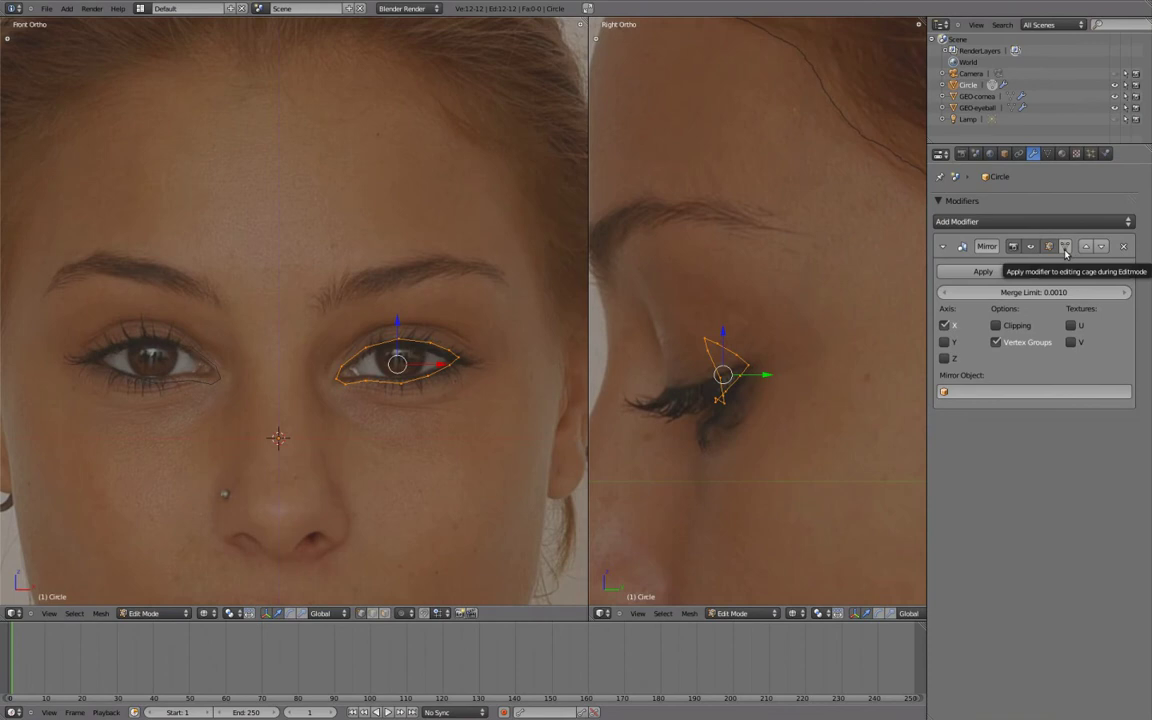
pyautogui.click(1066, 250)
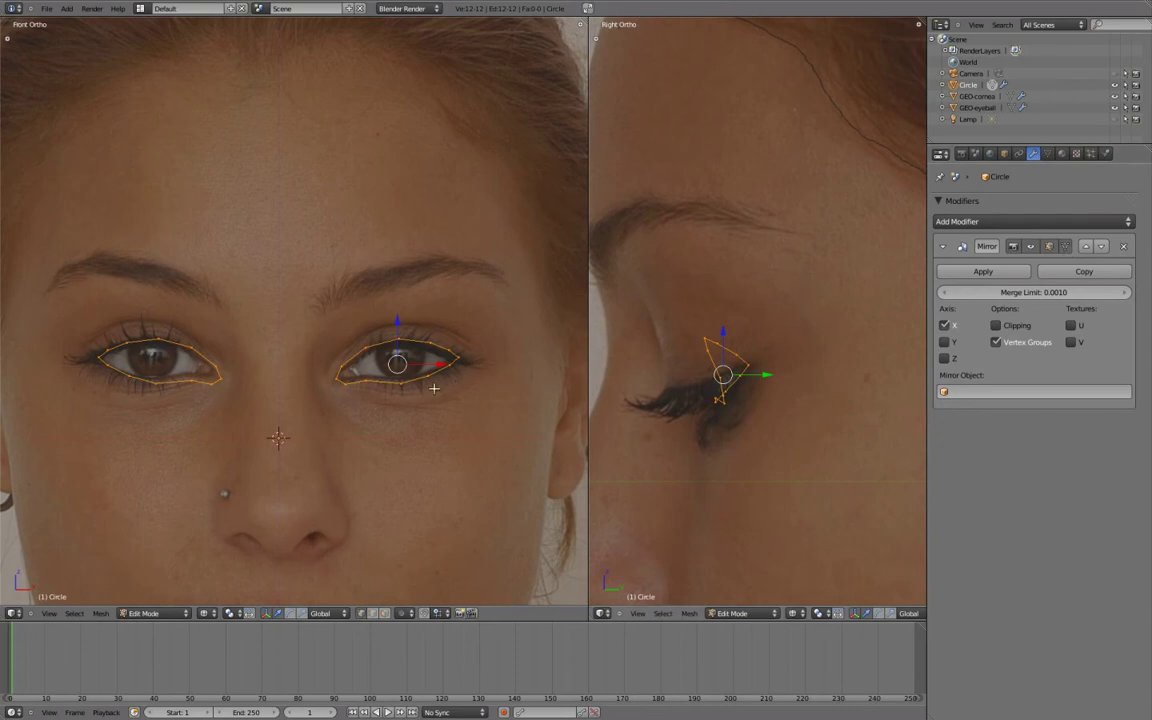
# - Extrude the eye loop outward by scaling it up slightly, and stretch the new ring further along Z
pyautogui.keyDown('shift'); pyautogui.moveTo(494, 430); pyautogui.dragTo(502, 424, button='middle'); pyautogui.keyUp('shift')
pyautogui.press('e')
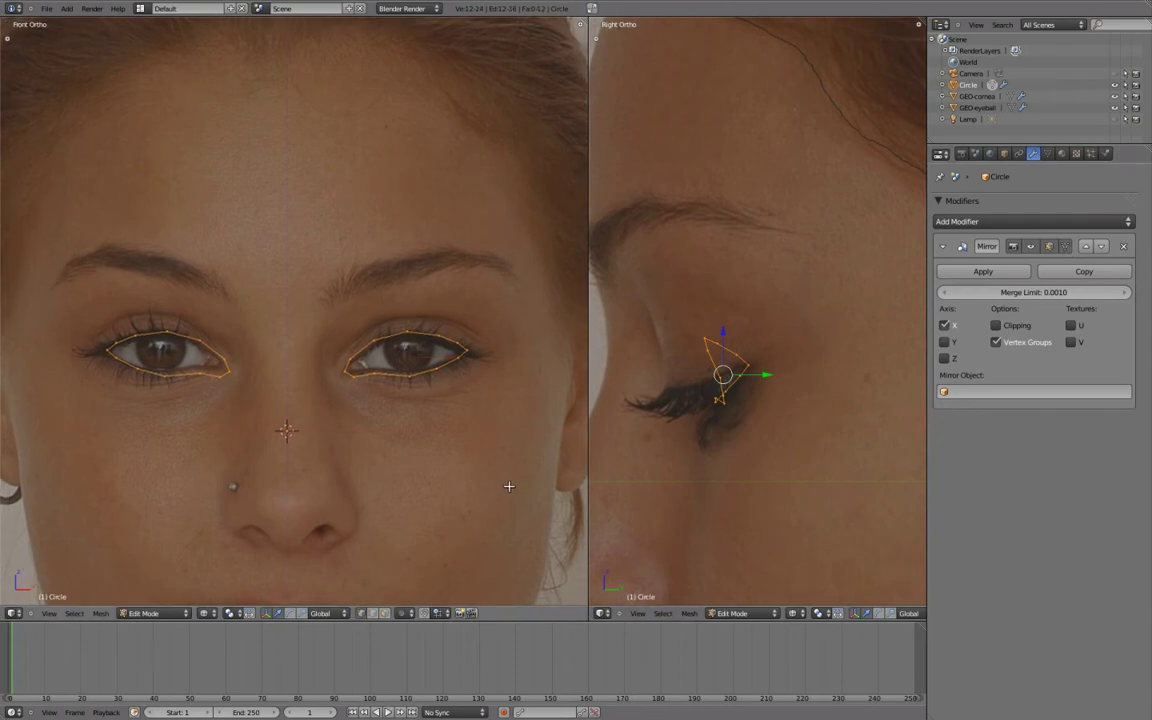
pyautogui.press('s')
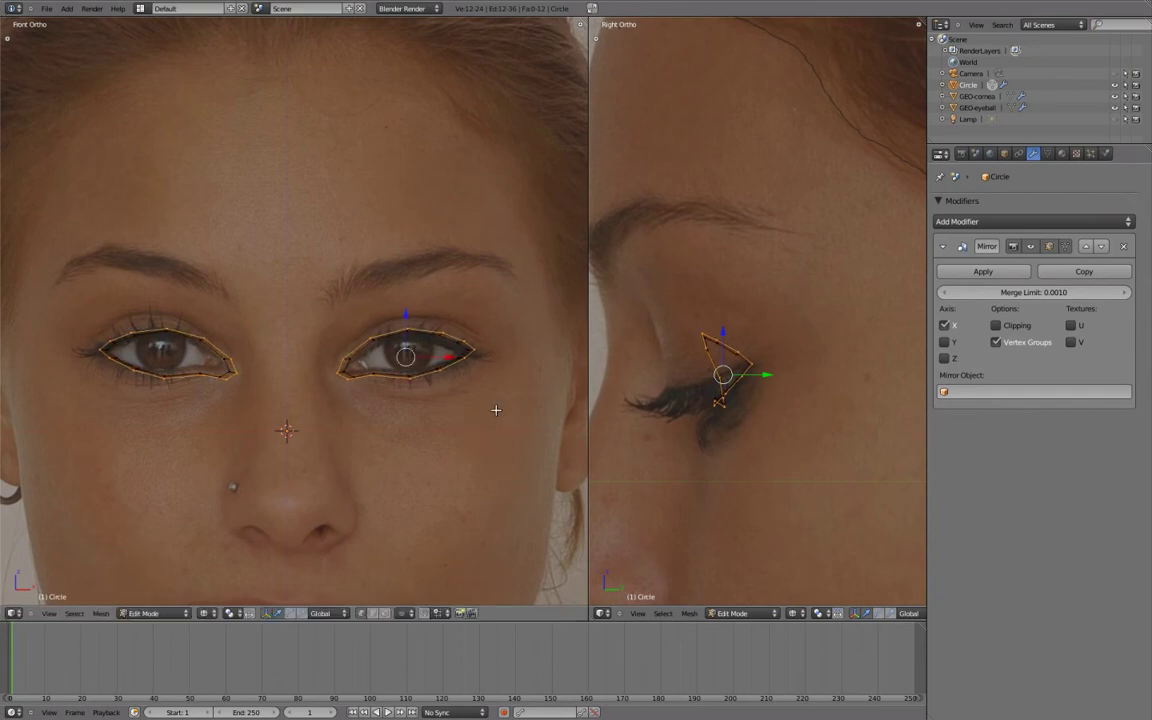
pyautogui.press('s')
pyautogui.press('z')
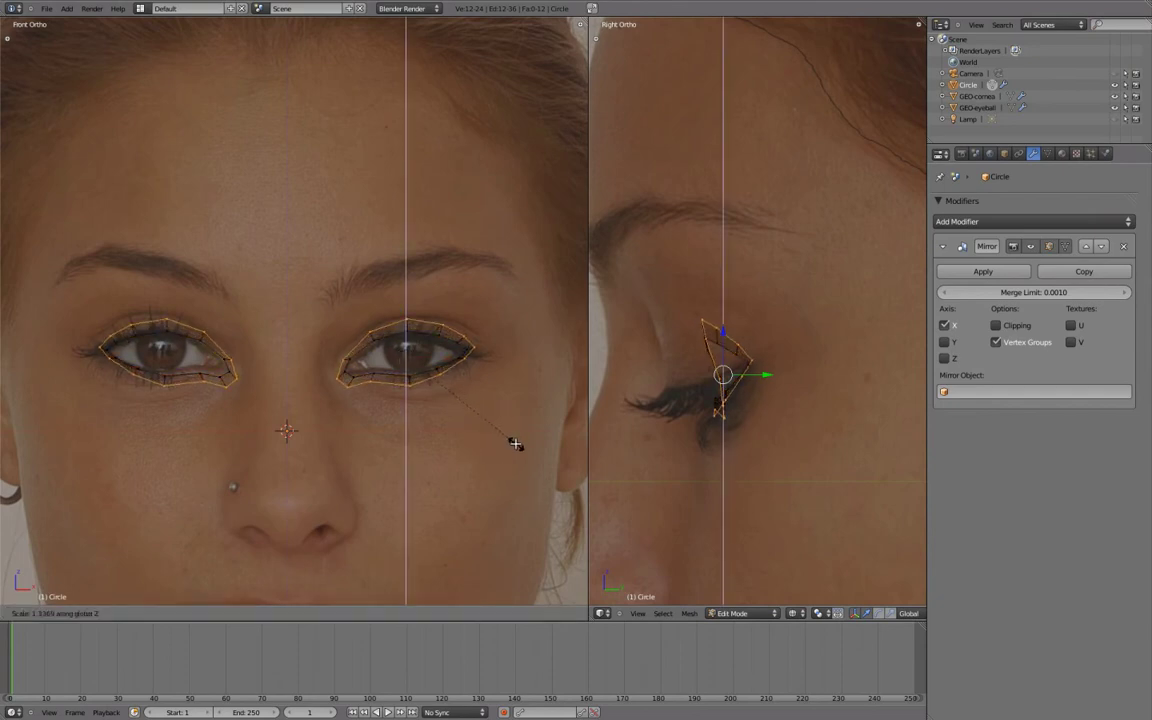
pyautogui.click(510, 435)
# - Move the outer ring's top-middle and bottom-middle vertices outward along Z around the eyelids
pyautogui.press('KP_Decimal')
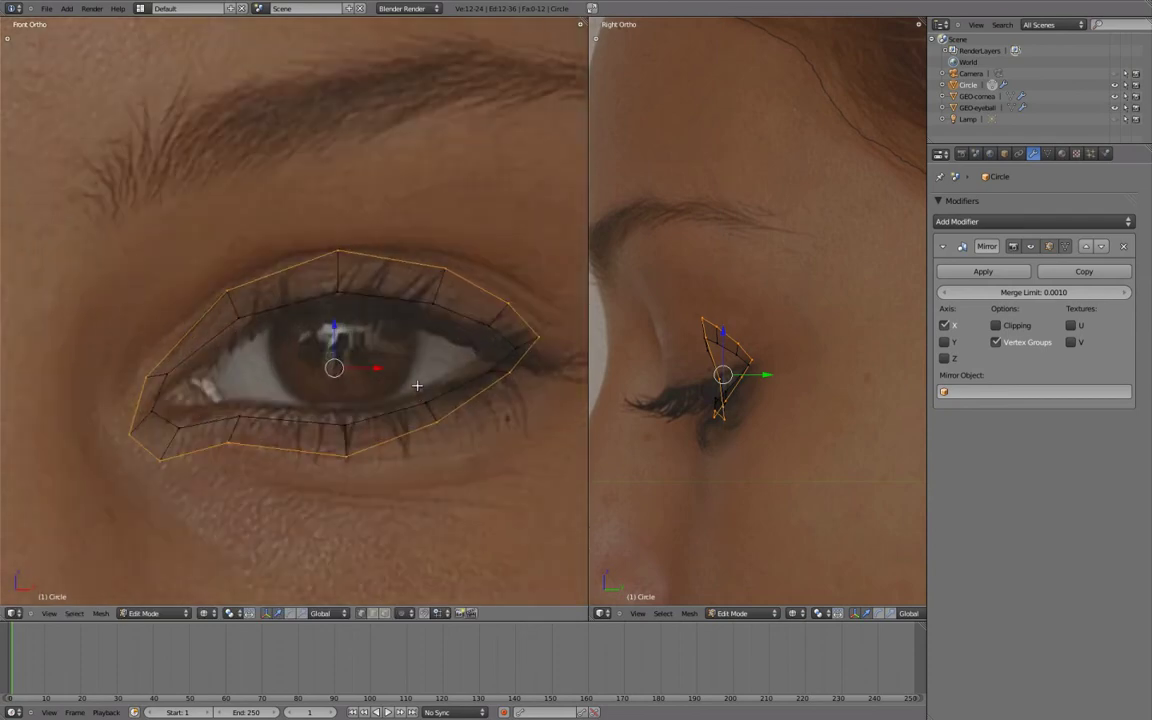
pyautogui.keyDown('shift'); pyautogui.moveTo(527, 333); pyautogui.dragTo(495, 311, button='middle'); pyautogui.keyUp('shift')
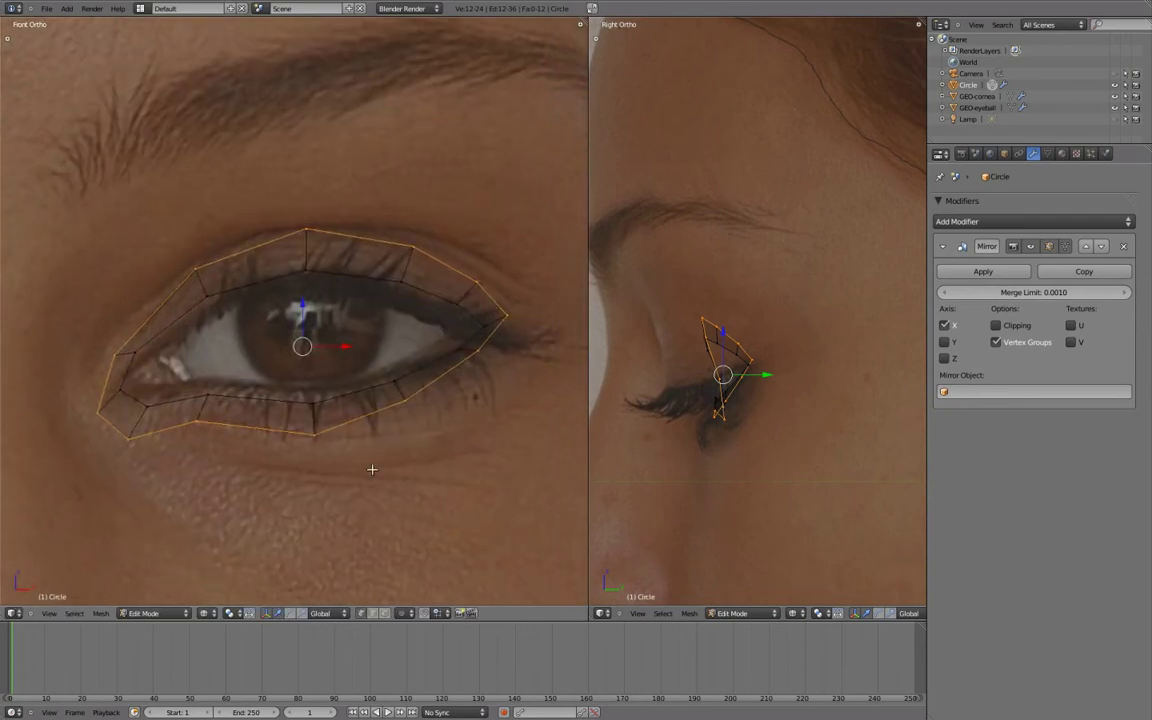
pyautogui.rightClick(306, 229)
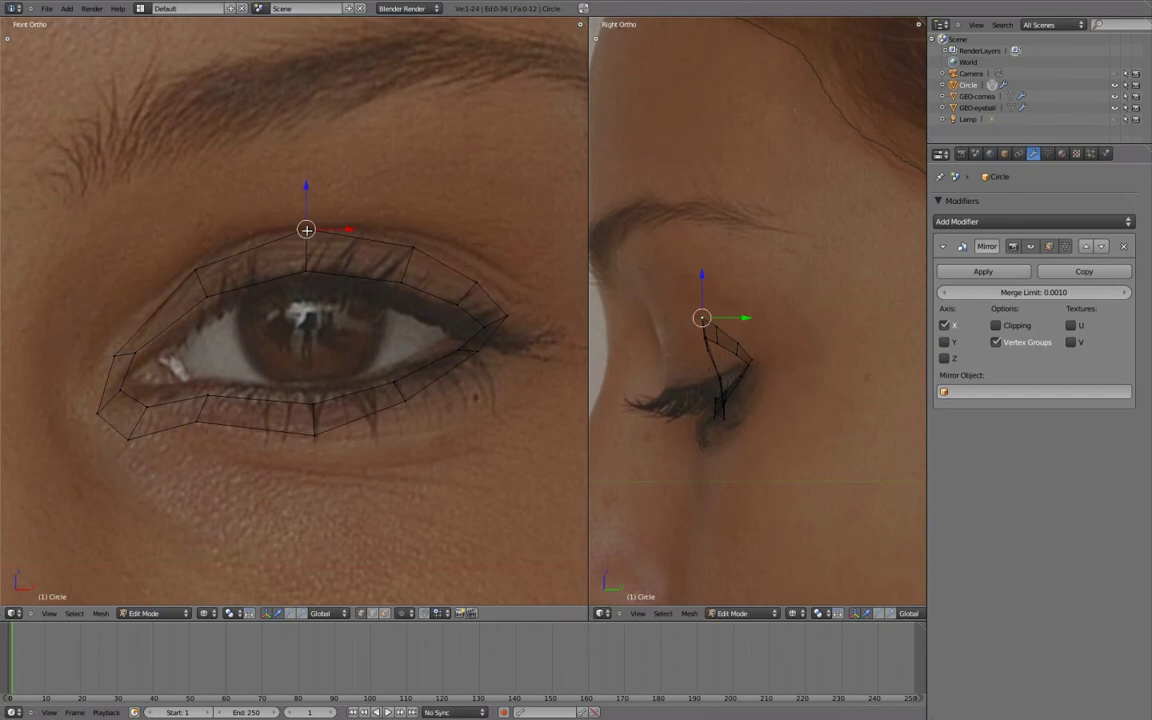
pyautogui.press('g')
pyautogui.press('z')
pyautogui.click(305, 179)
pyautogui.rightClick(315, 435)
pyautogui.press('g')
pyautogui.press('z')
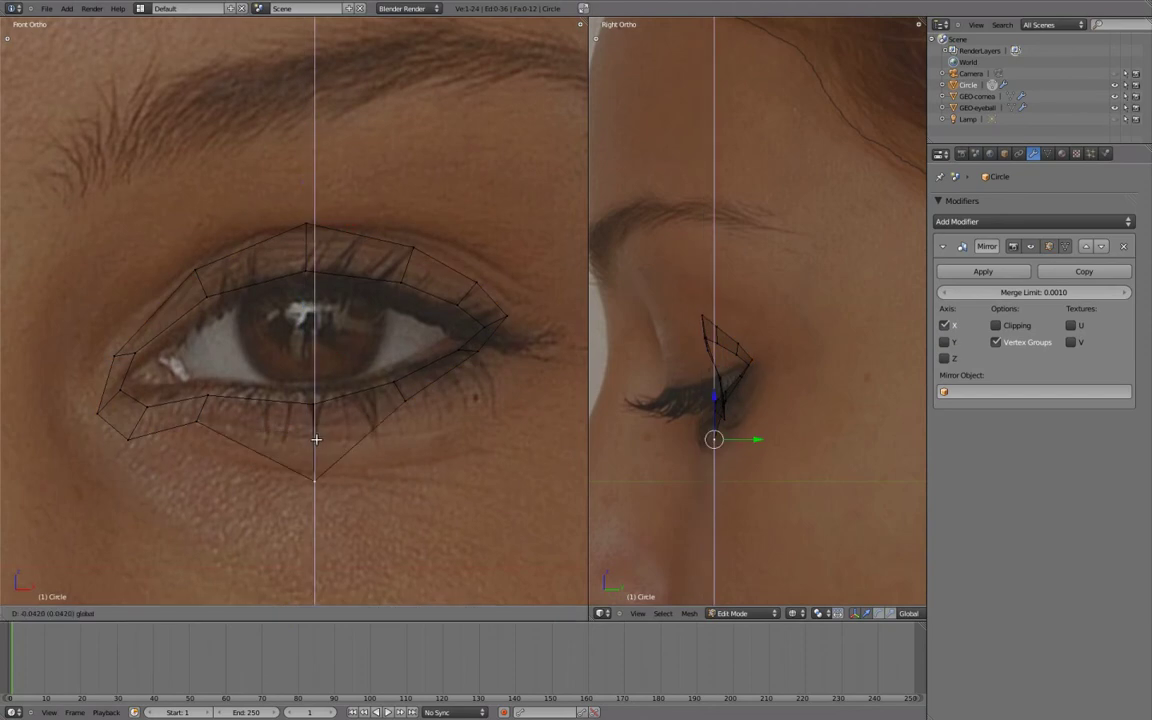
pyautogui.click(407, 400)
# - Reposition the ring vertices below and at the outer eye corner, including the inner loop's corner vertex
pyautogui.rightClick(408, 401)
pyautogui.press('g')
pyautogui.click(437, 462)
pyautogui.rightClick(486, 348)
pyautogui.press('g')
pyautogui.click(519, 409)
pyautogui.rightClick(508, 318)
pyautogui.press('g')
pyautogui.click(538, 350)
pyautogui.rightClick(481, 328)
pyautogui.press('g')
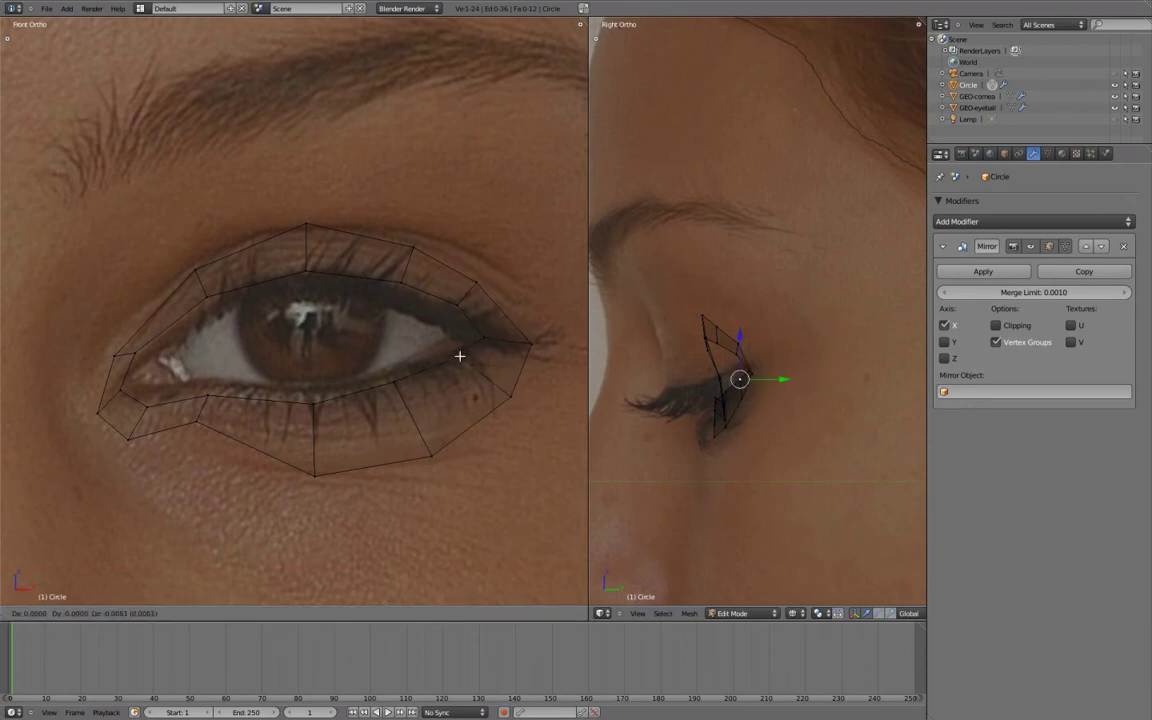
pyautogui.click(459, 356)
# - Move the outer ring's upper-lid vertices to follow the rounded crease above the eye
pyautogui.rightClick(479, 284)
pyautogui.press('g')
pyautogui.click(500, 268)
pyautogui.rightClick(414, 244)
pyautogui.press('g')
pyautogui.click(418, 226)
pyautogui.rightClick(193, 269)
pyautogui.press('g')
pyautogui.click(191, 266)
# - Reposition the outer ring's vertices around the inner eye corner and along the inner lower lid
pyautogui.rightClick(112, 356)
pyautogui.press('g')
pyautogui.click(109, 339)
pyautogui.rightClick(97, 413)
pyautogui.press('g')
pyautogui.click(88, 390)
pyautogui.rightClick(127, 441)
pyautogui.press('g')
pyautogui.click(129, 434)
pyautogui.rightClick(196, 430)
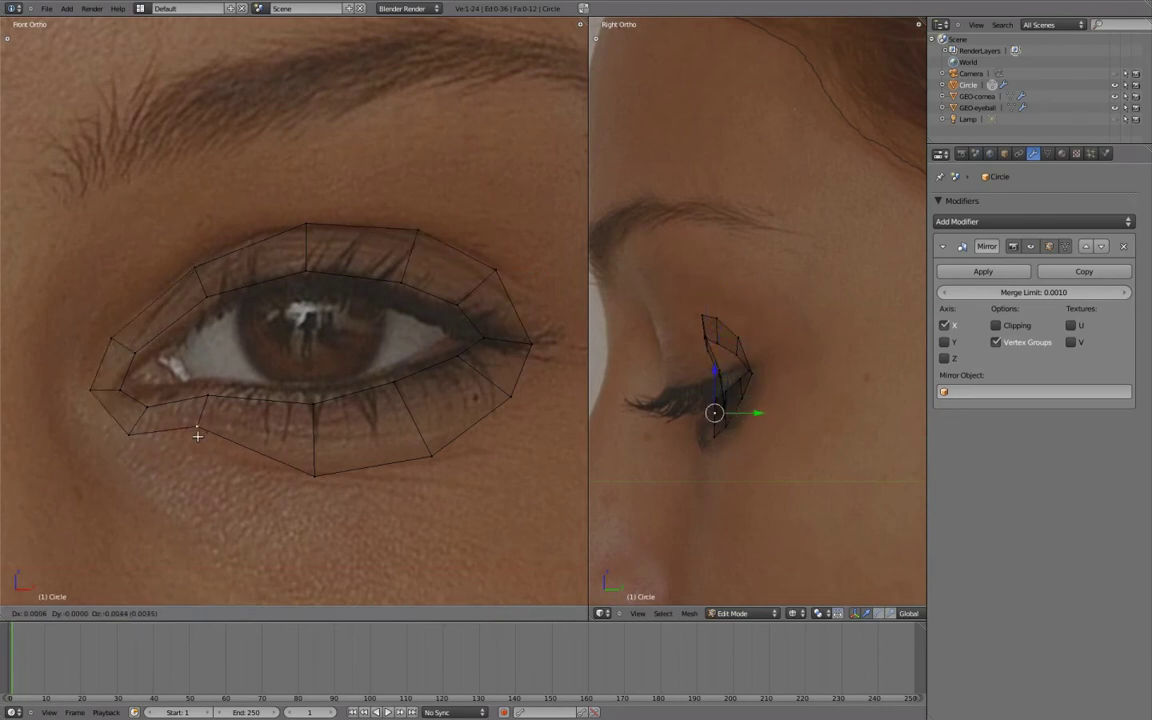
pyautogui.click(378, 457)
# - Select the whole outer ring and move it back along Y in the side view
pyautogui.keyDown('alt'); pyautogui.rightClick(390, 453); pyautogui.keyUp('alt')
pyautogui.scroll(2, 767, 377)
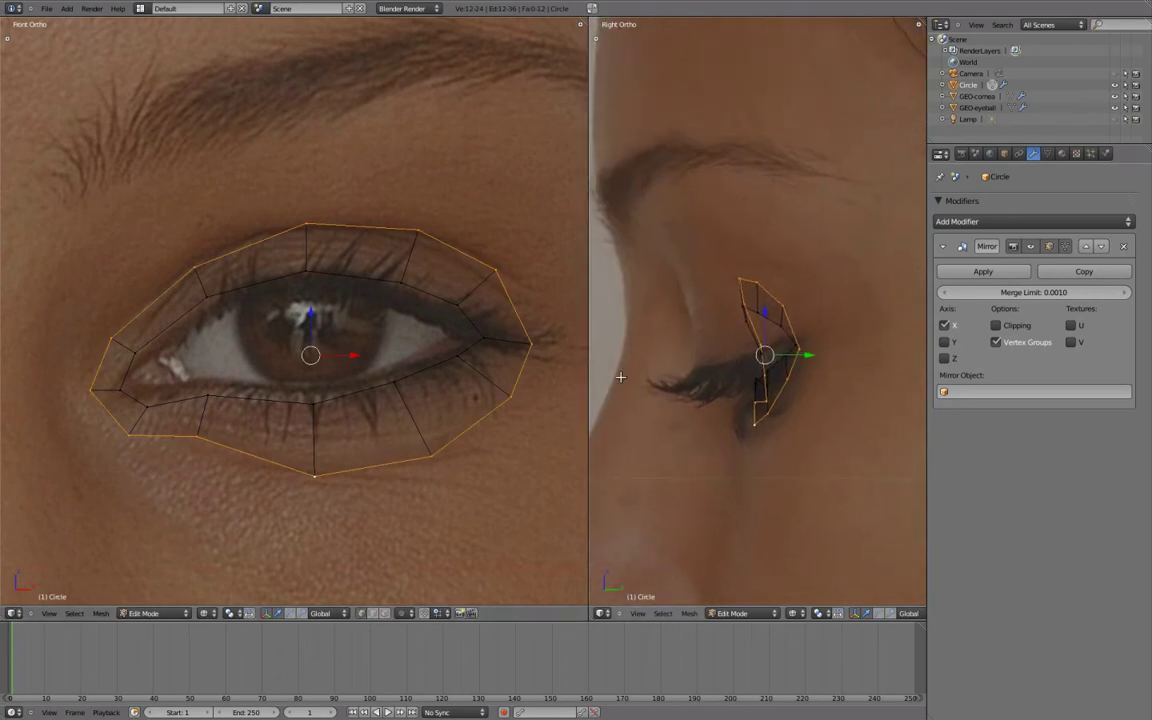
pyautogui.moveTo(589, 404); pyautogui.dragTo(526, 405)
pyautogui.scroll(1, 766, 391)
pyautogui.press('g')
pyautogui.press('y')
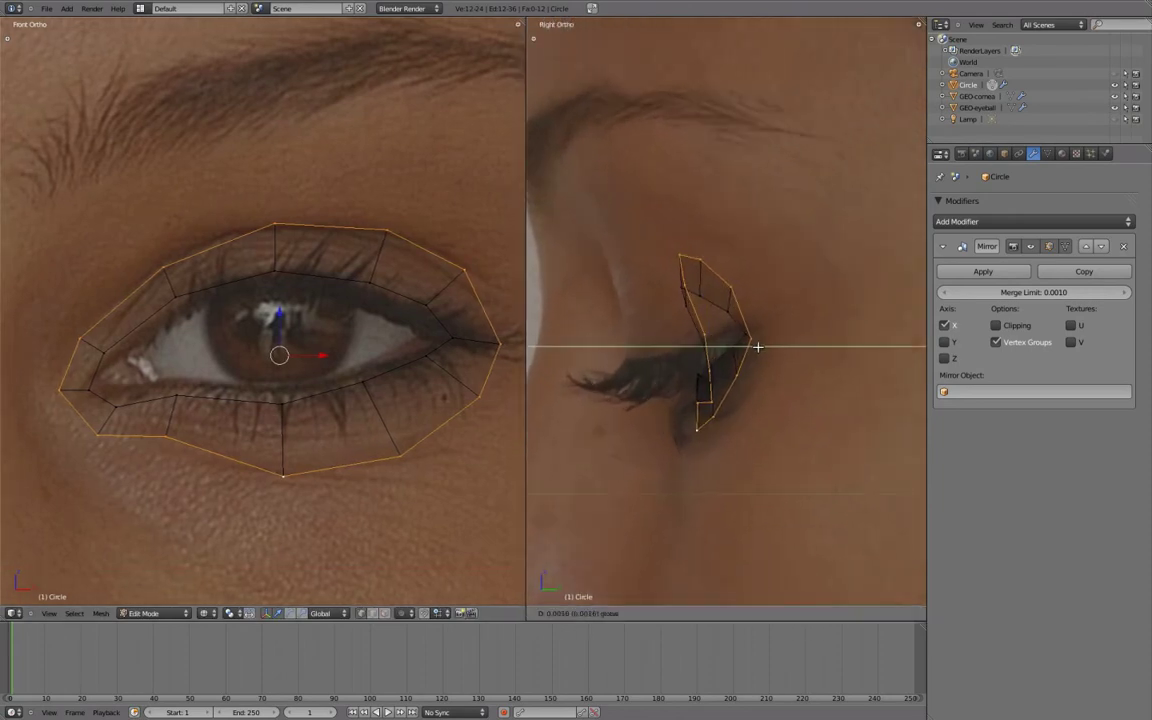
pyautogui.click(769, 347)
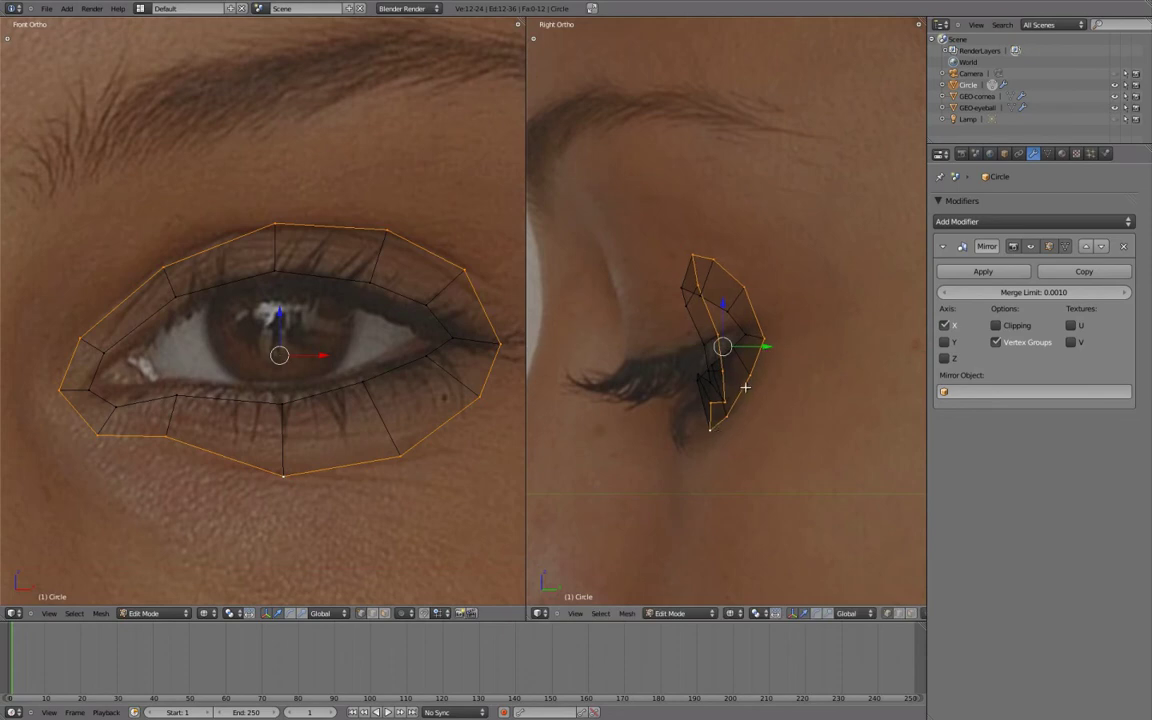
# - Pull two vertices near the inner eye corner slightly forward along Y, checking the mesh in solid shading
pyautogui.press('a')
pyautogui.scroll(-1, 700, 400)
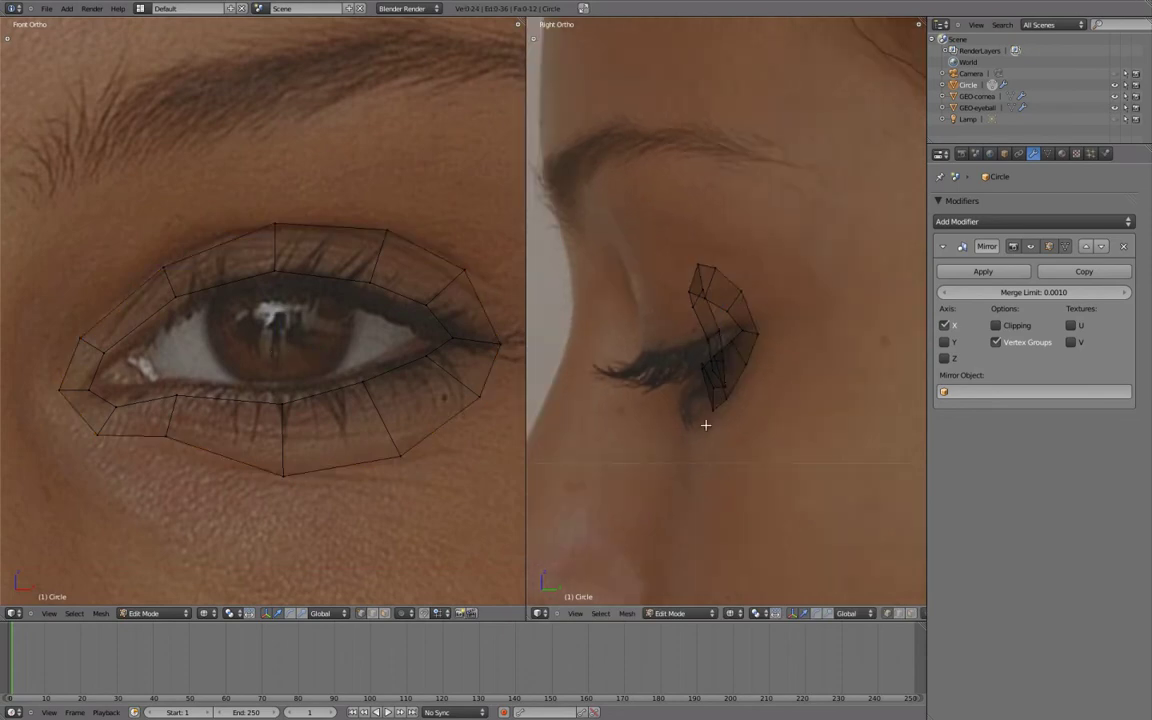
pyautogui.press('z')
pyautogui.press('z')
pyautogui.moveTo(380, 419)
pyautogui.mouseDown(button='middle')
pyautogui.moveTo(308, 363)
pyautogui.moveTo(399, 368)
pyautogui.moveTo(370, 352)
pyautogui.moveTo(226, 357)
pyautogui.moveTo(235, 402)
pyautogui.moveTo(296, 509)
pyautogui.mouseUp(button='middle')
pyautogui.scroll(2, 297, 490)
pyautogui.keyDown('shift'); pyautogui.moveTo(311, 369); pyautogui.dragTo(315, 408, button='middle'); pyautogui.keyUp('shift')
pyautogui.rightClick(307, 315)
pyautogui.moveTo(312, 334); pyautogui.dragTo(309, 376, button='middle')
pyautogui.moveTo(764, 361); pyautogui.dragTo(751, 357)
pyautogui.moveTo(345, 296); pyautogui.dragTo(340, 306, button='middle')
pyautogui.rightClick(340, 306)
pyautogui.moveTo(765, 331); pyautogui.dragTo(754, 331)
# - Nudge the vertex below the inner eye corner in the orbited view, and return to the wireframe front view
pyautogui.moveTo(375, 318); pyautogui.dragTo(228, 254, button='middle')
pyautogui.rightClick(336, 352)
pyautogui.moveTo(353, 387); pyautogui.dragTo(352, 378)
pyautogui.moveTo(328, 352); pyautogui.dragTo(360, 339, button='middle')
pyautogui.press('KP_1')
pyautogui.press('z')
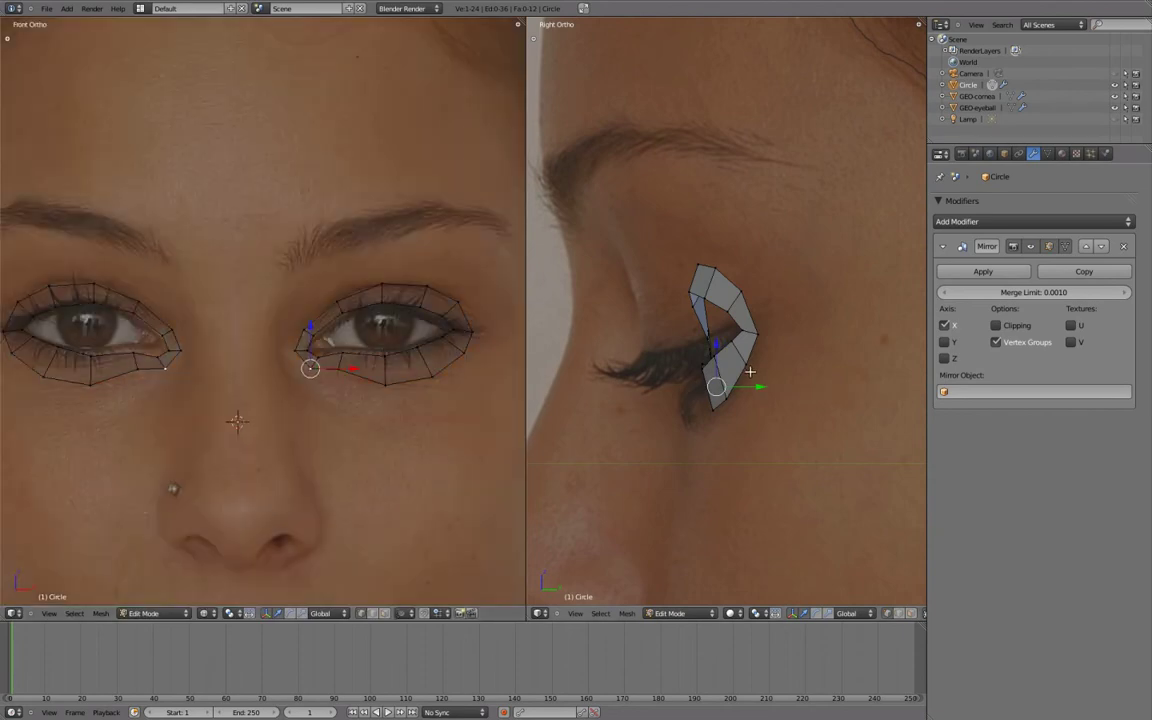
pyautogui.press('z')
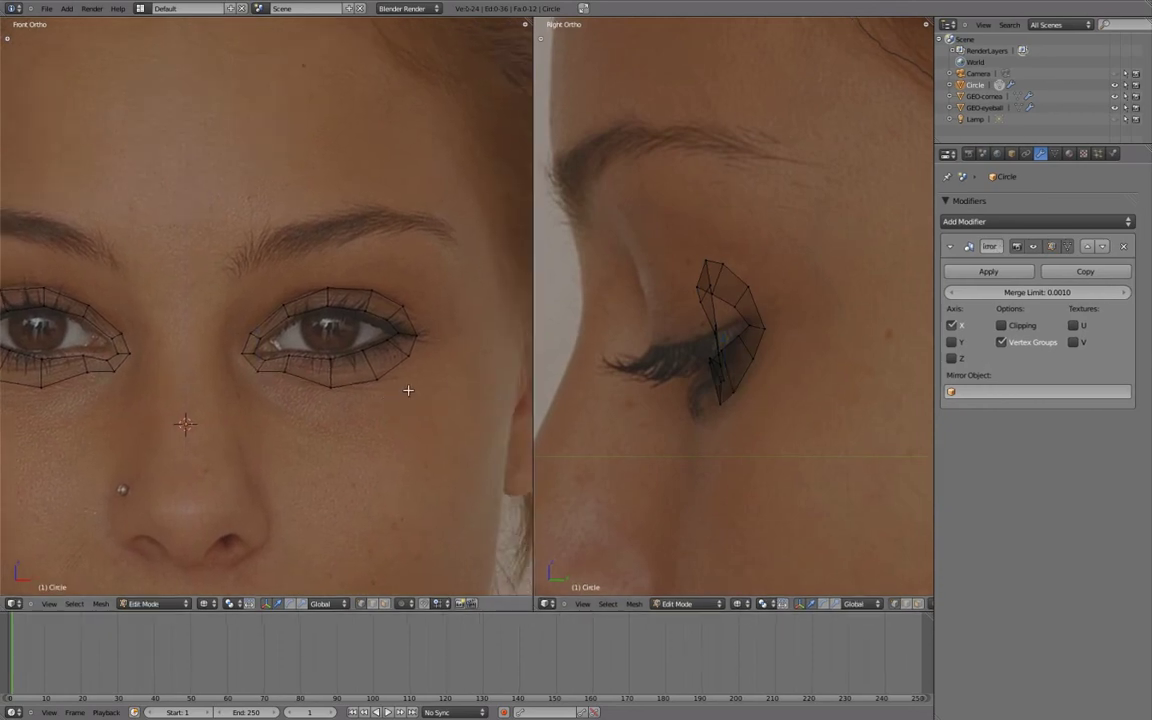
# - Extrude another ring from the outer eye loop in the maximized front view, scaling it up with extra height along Z
pyautogui.hotkey('shift', 'space')
pyautogui.scroll(-1, 745, 519)
pyautogui.keyDown('shift'); pyautogui.moveTo(752, 519); pyautogui.dragTo(635, 508, button='middle'); pyautogui.keyUp('shift')
pyautogui.keyDown('alt'); pyautogui.rightClick(597, 312); pyautogui.keyUp('alt')
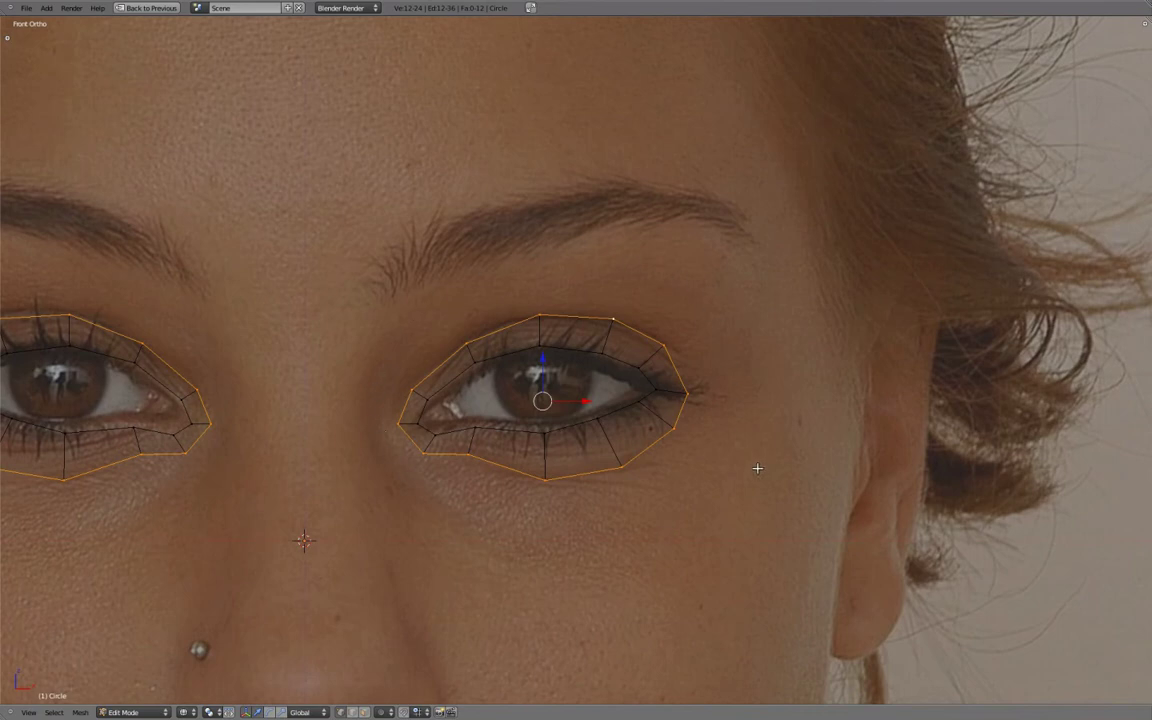
pyautogui.press('s')
pyautogui.press('z')
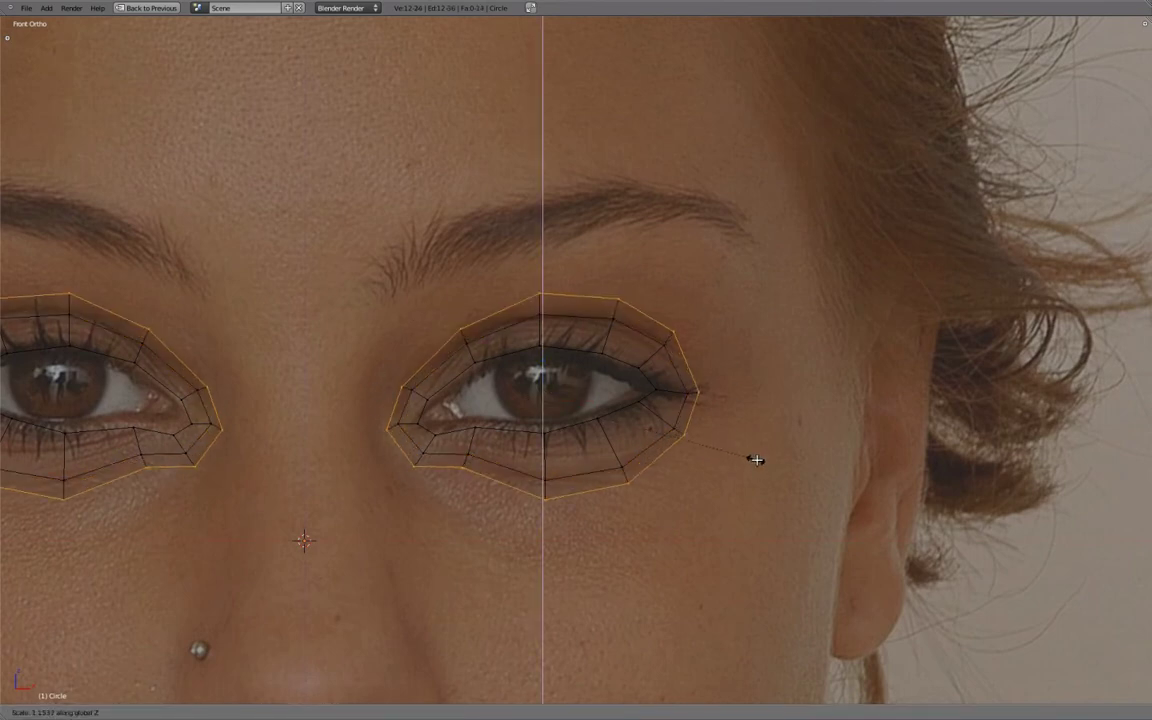
pyautogui.click(759, 463)
# - Pull the new ring's top-middle vertex up toward the eyebrow and its bottom-middle vertex down onto the cheek
pyautogui.rightClick(547, 296)
pyautogui.moveTo(540, 252); pyautogui.dragTo(540, 210)
pyautogui.rightClick(545, 502)
pyautogui.moveTo(545, 467); pyautogui.dragTo(547, 510)
pyautogui.click(489, 470)
# - Move the new ring's inner-corner vertex toward the nose and its outer-corner vertex toward the temple along X
pyautogui.rightClick(362, 420)
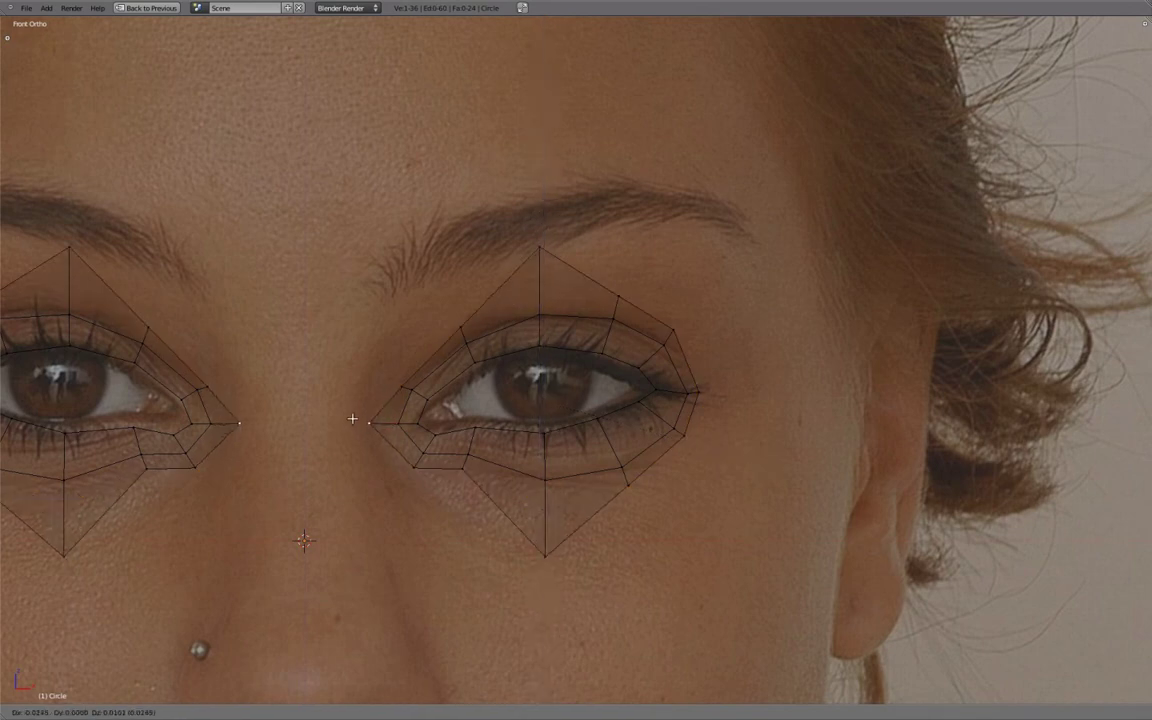
pyautogui.rightClick(688, 392)
pyautogui.press('g')
pyautogui.press('x')
pyautogui.click(758, 347)
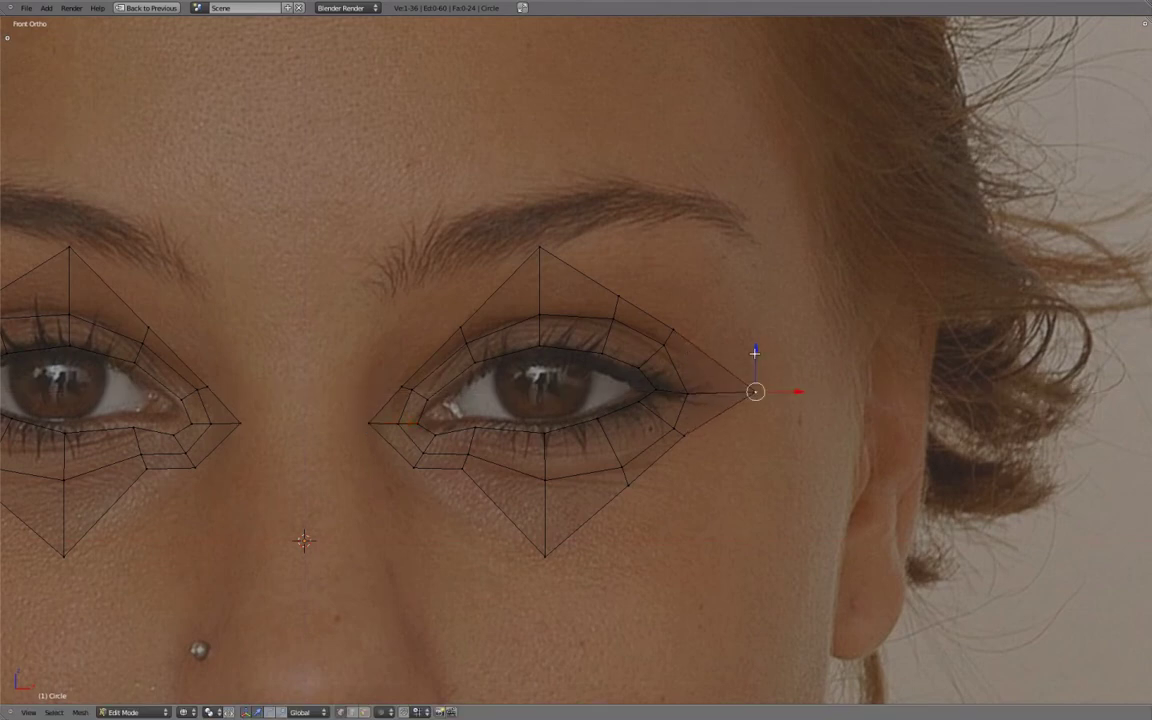
# - Move the new ring's two upper outer vertices up and outward to the eyebrow
pyautogui.rightClick(622, 293)
pyautogui.press('g')
pyautogui.click(637, 228)
pyautogui.rightClick(675, 329)
pyautogui.press('g')
pyautogui.click(738, 253)
# - Spread the new ring's lower vertices down and outward to round the contour under the eye
pyautogui.rightClick(690, 442)
pyautogui.press('g')
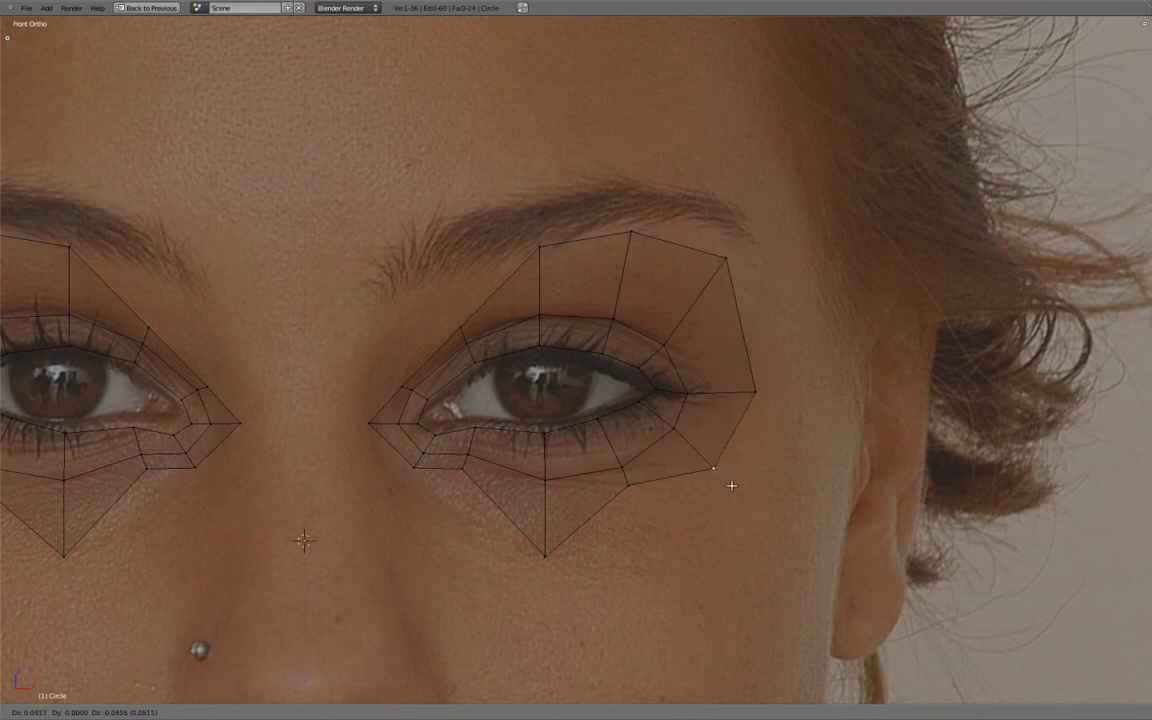
pyautogui.click(738, 492)
pyautogui.rightClick(633, 495)
pyautogui.press('g')
pyautogui.click(656, 542)
pyautogui.rightClick(460, 489)
pyautogui.press('g')
pyautogui.click(450, 527)
# - Place the new ring's two upper inner vertices between the nose bridge and the inner eyebrow
pyautogui.rightClick(402, 382)
pyautogui.press('g')
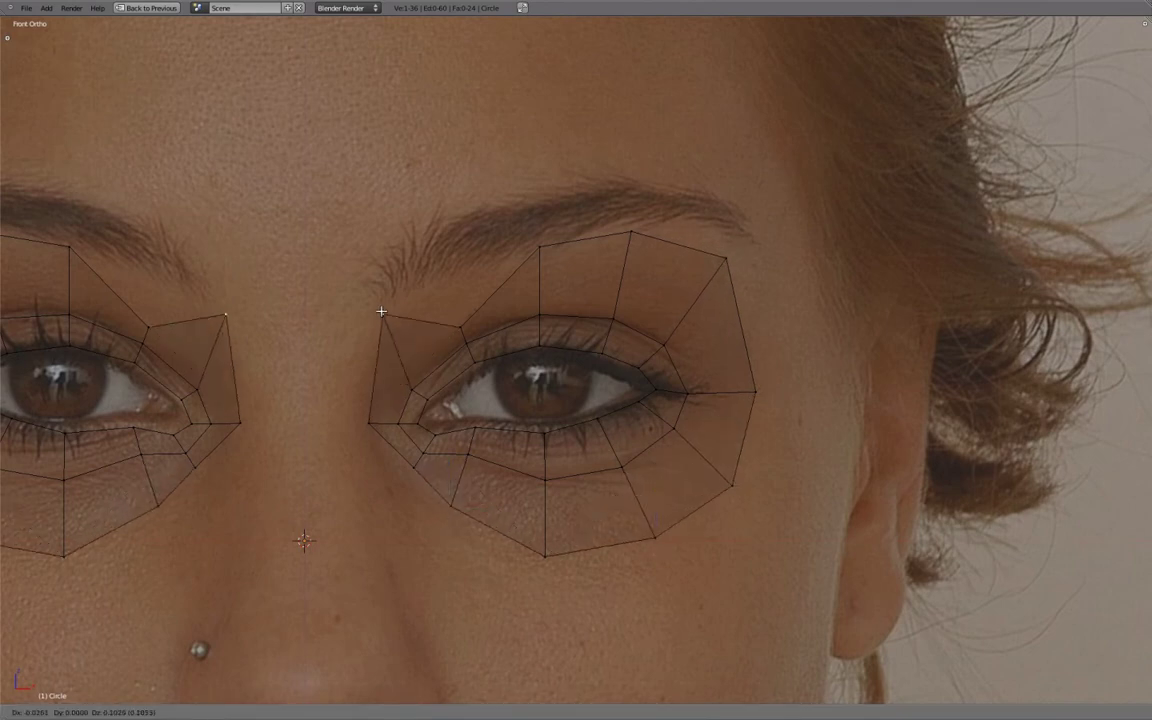
pyautogui.click(371, 349)
pyautogui.rightClick(459, 327)
pyautogui.press('g')
pyautogui.click(441, 262)
pyautogui.rightClick(378, 313)
pyautogui.moveTo(380, 271); pyautogui.dragTo(380, 283)
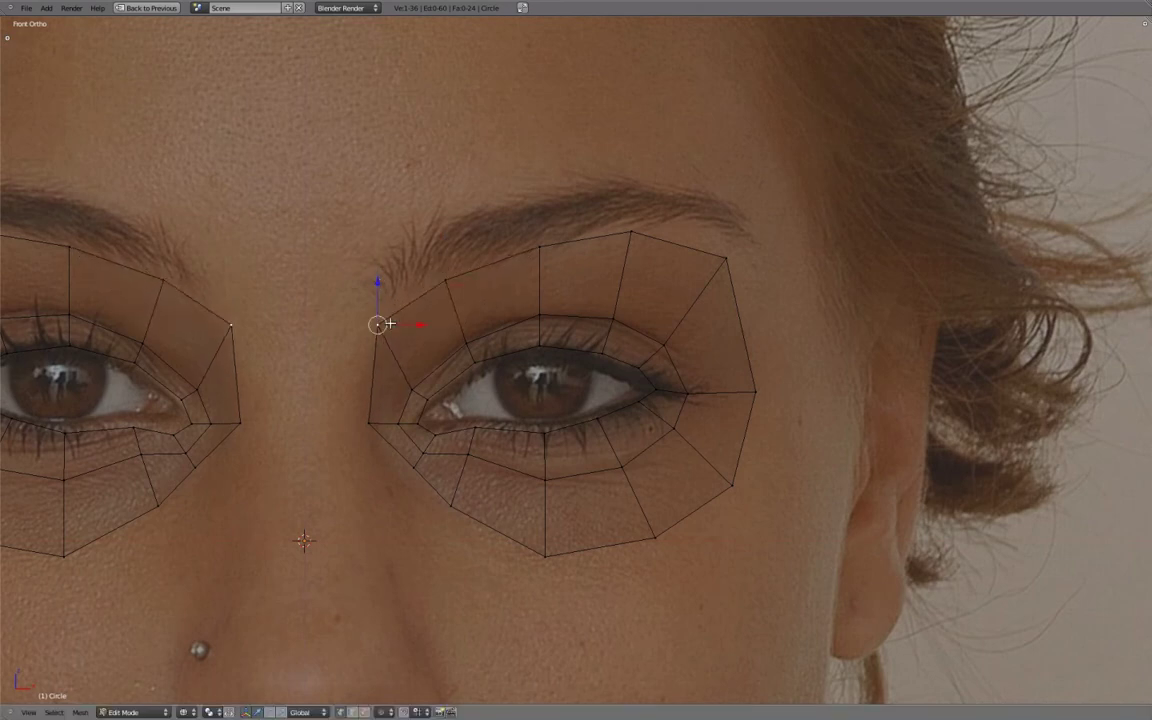
# - Refine the outermost ring's two vertices below the inner eye corner, and return to the split front and side views
pyautogui.rightClick(539, 215)
pyautogui.scroll(-2, 745, 416)
pyautogui.keyDown('shift'); pyautogui.moveTo(738, 422); pyautogui.dragTo(761, 420, button='middle'); pyautogui.keyUp('shift')
pyautogui.rightClick(513, 459)
pyautogui.press('g')
pyautogui.click(511, 465)
pyautogui.rightClick(489, 434)
pyautogui.press('g')
pyautogui.click(484, 441)
pyautogui.click(574, 493)
pyautogui.moveTo(668, 390)
pyautogui.mouseDown(button='middle')
pyautogui.moveTo(680, 359)
pyautogui.moveTo(399, 393)
pyautogui.moveTo(285, 393)
pyautogui.moveTo(612, 522)
pyautogui.mouseUp(button='middle')
pyautogui.press('z')
pyautogui.hotkey('ctrl', 'Up')
pyautogui.press('KP_1')
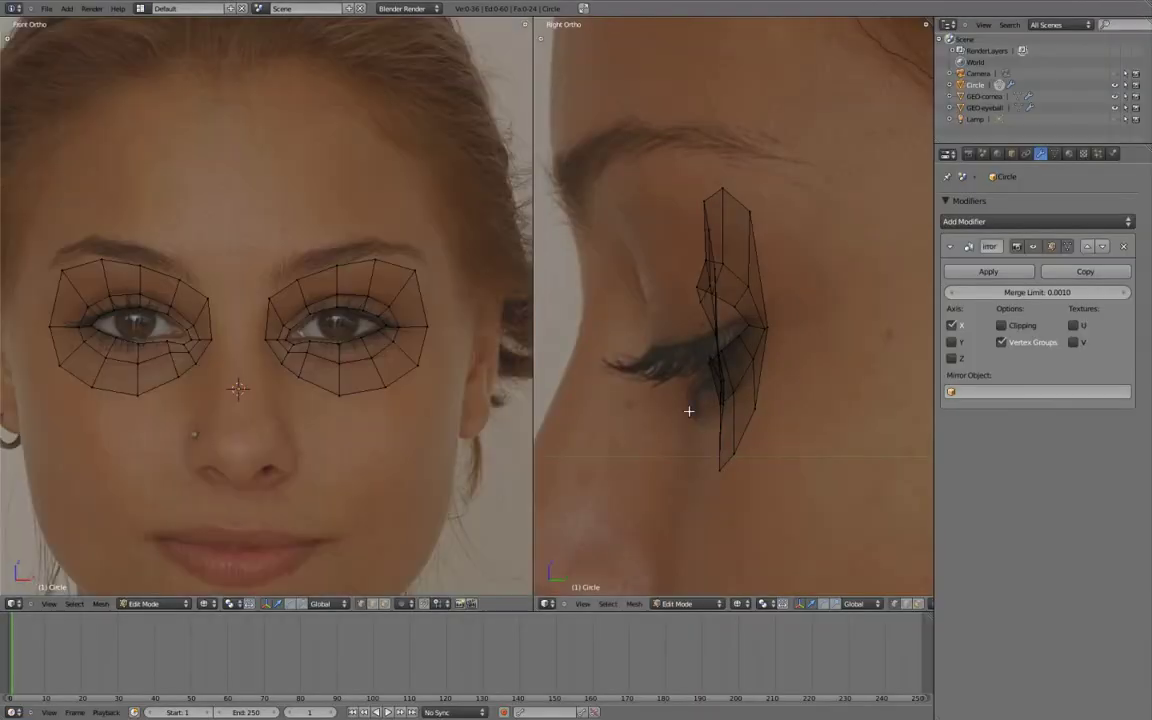
# - Move the outer eye ring's upper inner vertex forward in depth toward the nose bridge, following the side reference
pyautogui.scroll(1, 730, 245)
pyautogui.press('a')
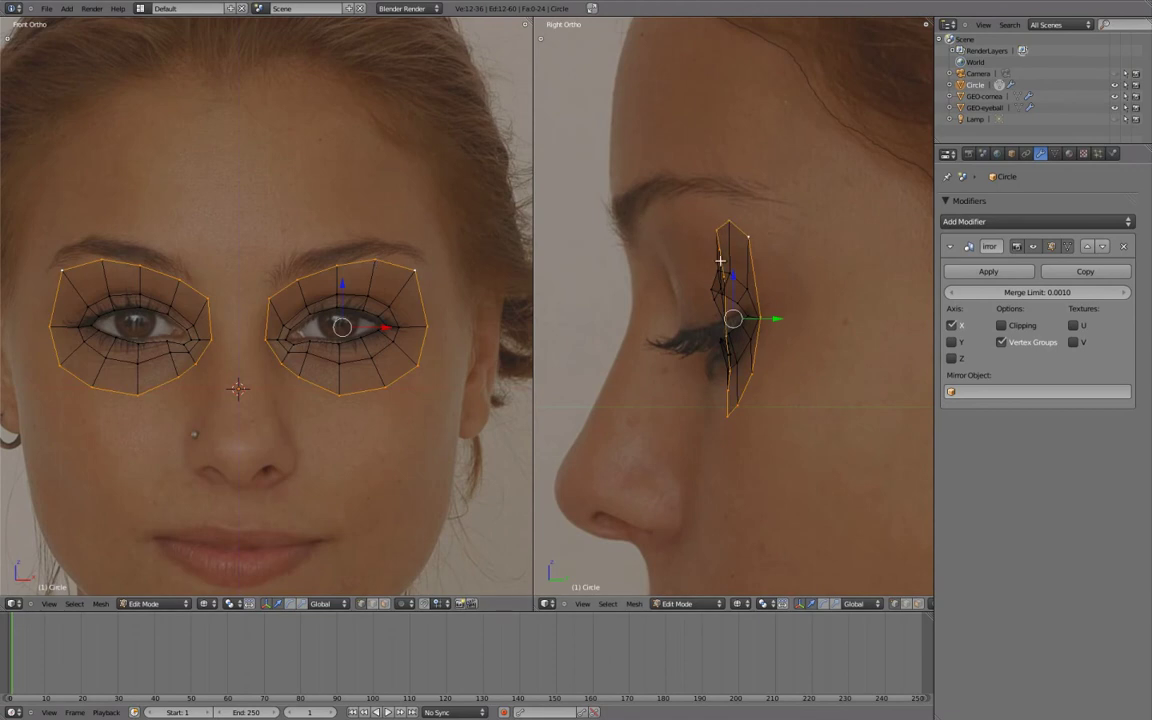
pyautogui.rightClick(724, 276)
pyautogui.moveTo(770, 276); pyautogui.dragTo(686, 277)
pyautogui.scroll(1, 658, 293)
pyautogui.moveTo(670, 300)
pyautogui.keyDown('shift'); pyautogui.mouseDown(button='middle')
pyautogui.moveTo(738, 346)
pyautogui.moveTo(677, 313)
pyautogui.mouseUp(button='middle'); pyautogui.keyUp('shift')
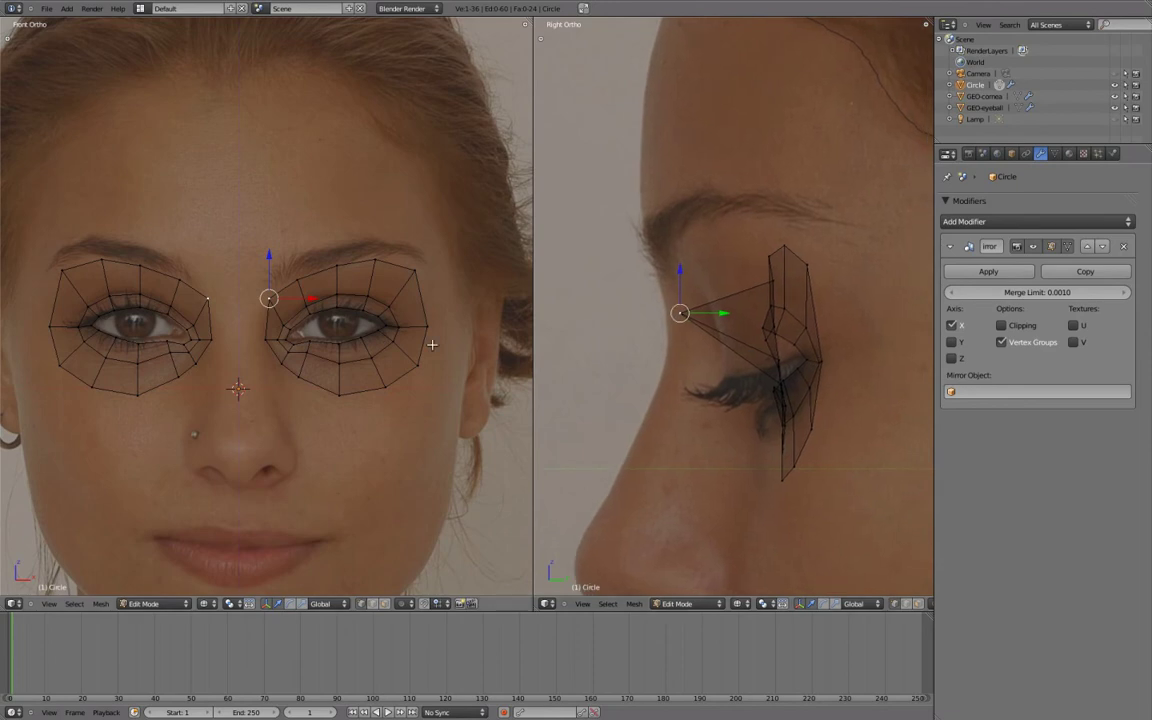
# - Move the outer ring's eye-corner vertex and upper outer vertex backward along Y to wrap around the eye socket
pyautogui.scroll(3, 461, 345)
pyautogui.keyDown('shift'); pyautogui.moveTo(460, 315); pyautogui.dragTo(355, 332, button='middle'); pyautogui.keyUp('shift')
pyautogui.rightClick(437, 357)
pyautogui.scroll(-1, 845, 350)
pyautogui.keyDown('shift'); pyautogui.moveTo(852, 351); pyautogui.dragTo(798, 343, button='middle'); pyautogui.keyUp('shift')
pyautogui.press('g')
pyautogui.press('y')
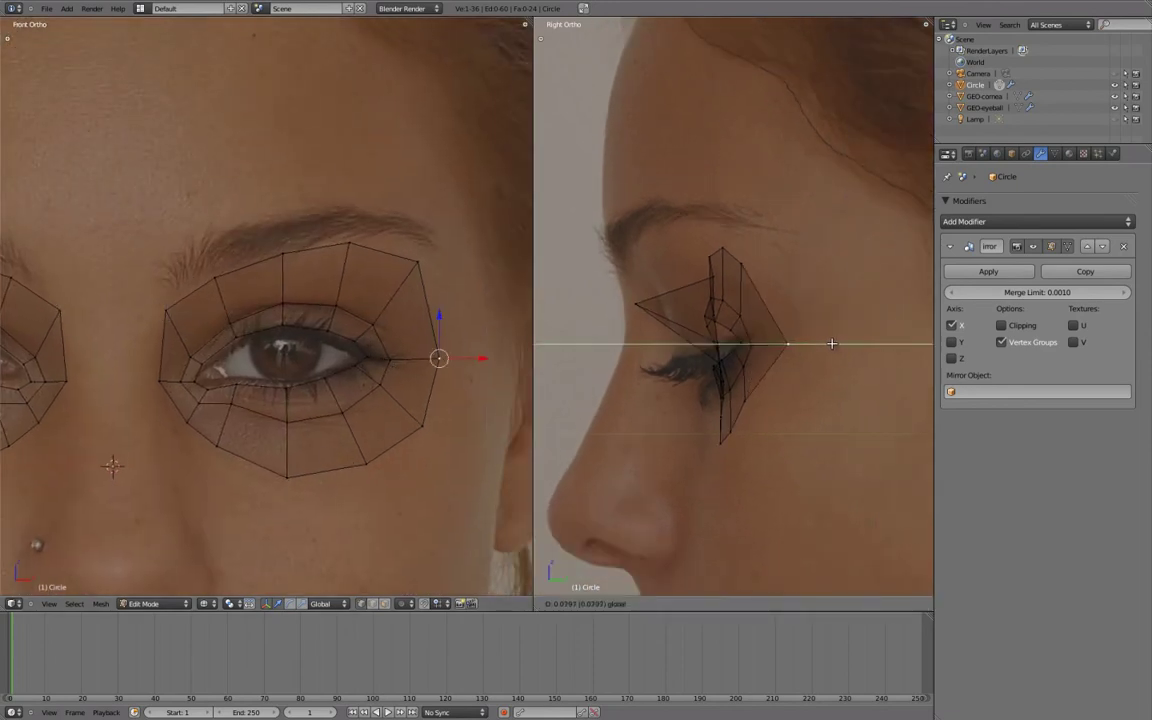
pyautogui.click(817, 343)
pyautogui.rightClick(746, 261)
pyautogui.press('g')
pyautogui.press('y')
pyautogui.click(805, 265)
# - Move the outer ring's upper vertices below the eyebrow forward along Y to follow the brow's depth in side view
pyautogui.rightClick(729, 253)
pyautogui.keyDown('shift'); pyautogui.rightClick(280, 257); pyautogui.keyUp('shift')
pyautogui.keyDown('shift'); pyautogui.rightClick(228, 277); pyautogui.keyUp('shift')
pyautogui.moveTo(755, 261); pyautogui.dragTo(690, 275)
pyautogui.keyDown('shift'); pyautogui.rightClick(702, 249); pyautogui.keyUp('shift')
pyautogui.keyDown('shift'); pyautogui.rightClick(670, 257); pyautogui.keyUp('shift')
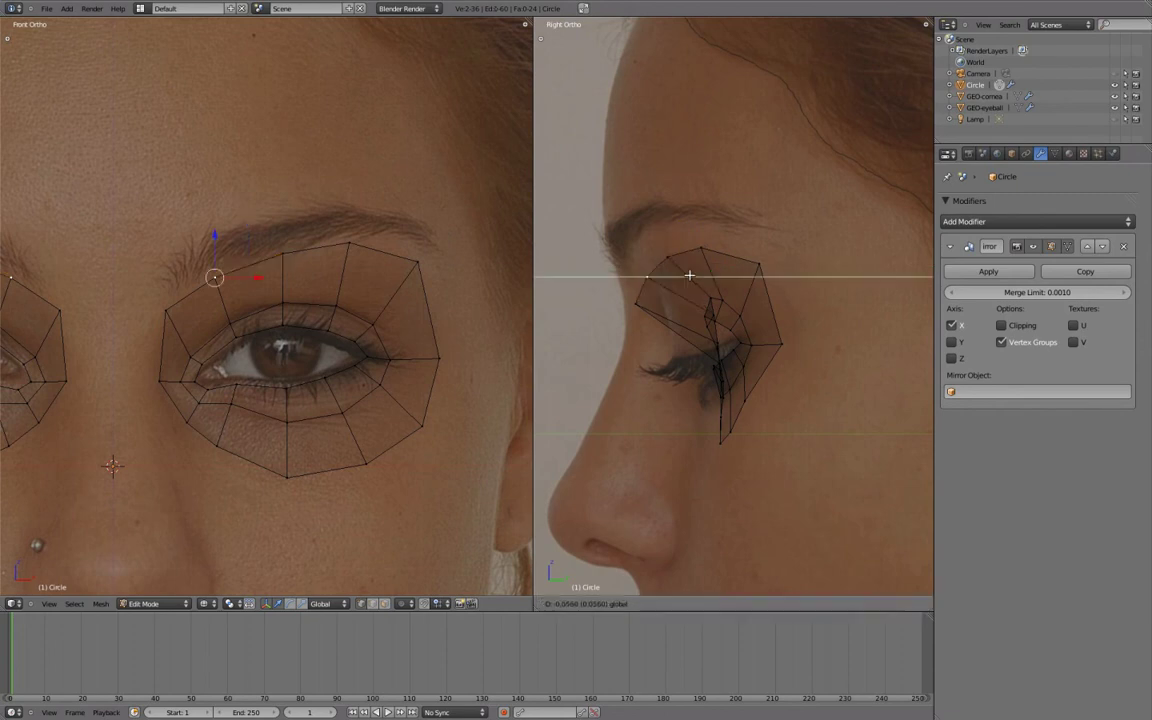
pyautogui.click(690, 274)
# - Move the outer ring's vertices beside and below the inner eye corner forward along Y
pyautogui.rightClick(185, 422)
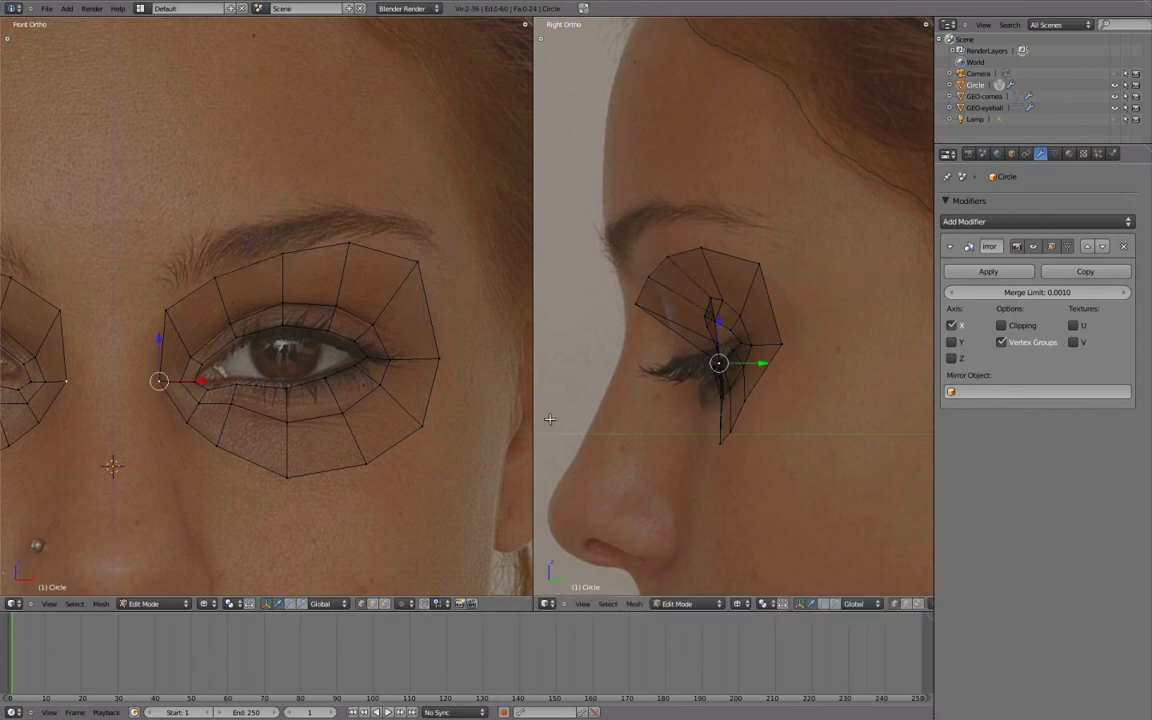
pyautogui.rightClick(165, 382)
pyautogui.scroll(2, 757, 377)
pyautogui.keyDown('shift'); pyautogui.moveTo(761, 376); pyautogui.dragTo(808, 367, button='middle'); pyautogui.keyUp('shift')
pyautogui.moveTo(804, 375); pyautogui.dragTo(726, 374)
pyautogui.rightClick(762, 424)
pyautogui.press('g')
pyautogui.press('y')
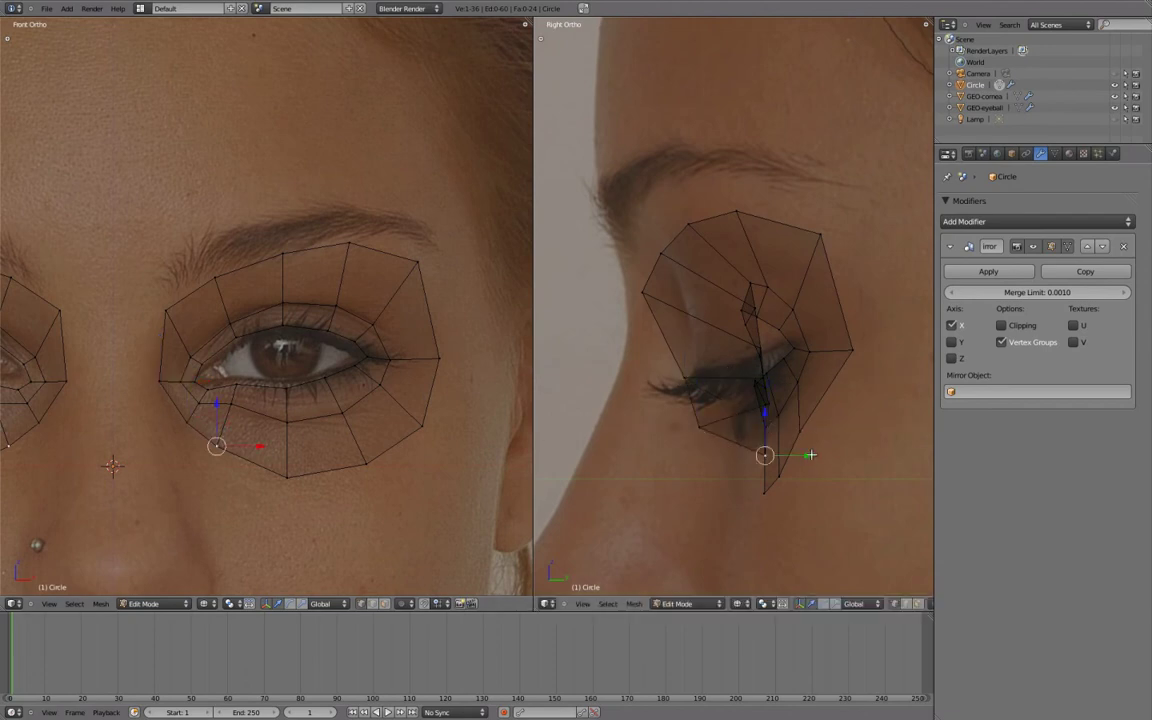
pyautogui.click(770, 455)
# - Adjust the outer ring's bottom and lower side vertices along Y to round its lower contour in side view
pyautogui.rightClick(765, 490)
pyautogui.press('g')
pyautogui.press('y')
pyautogui.click(794, 486)
pyautogui.rightClick(833, 429)
pyautogui.press('g')
pyautogui.press('y')
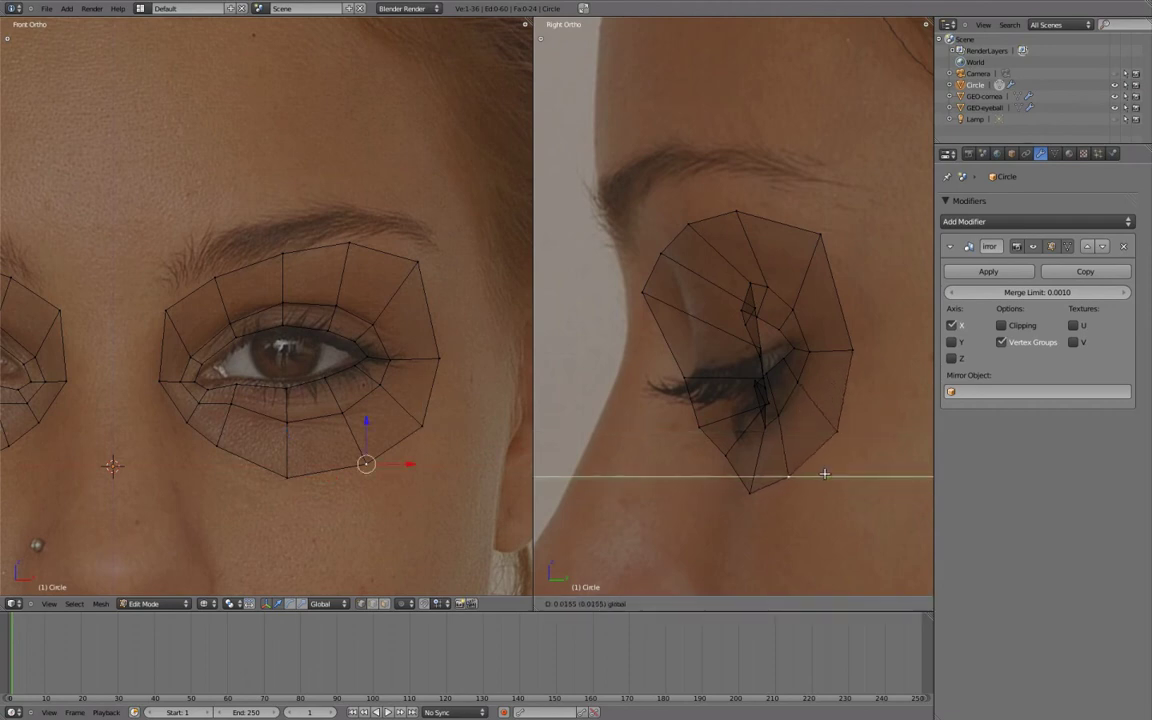
pyautogui.click(756, 468)
pyautogui.rightClick(725, 458)
pyautogui.press('g')
pyautogui.press('y')
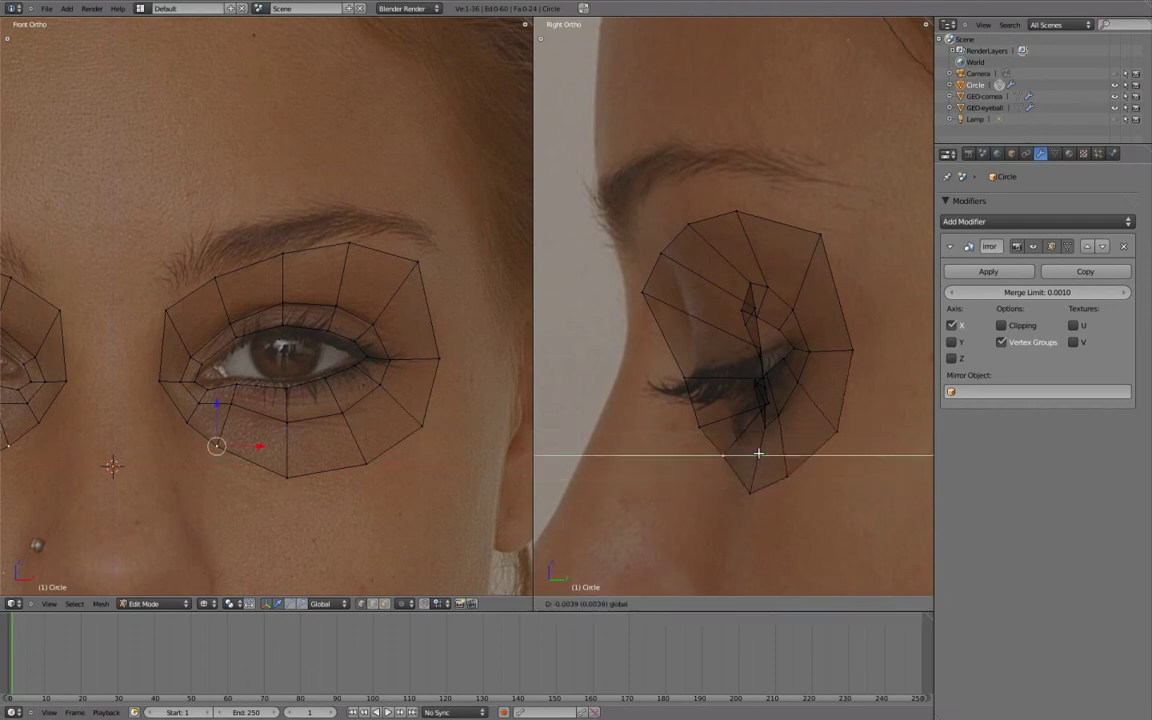
pyautogui.click(759, 455)
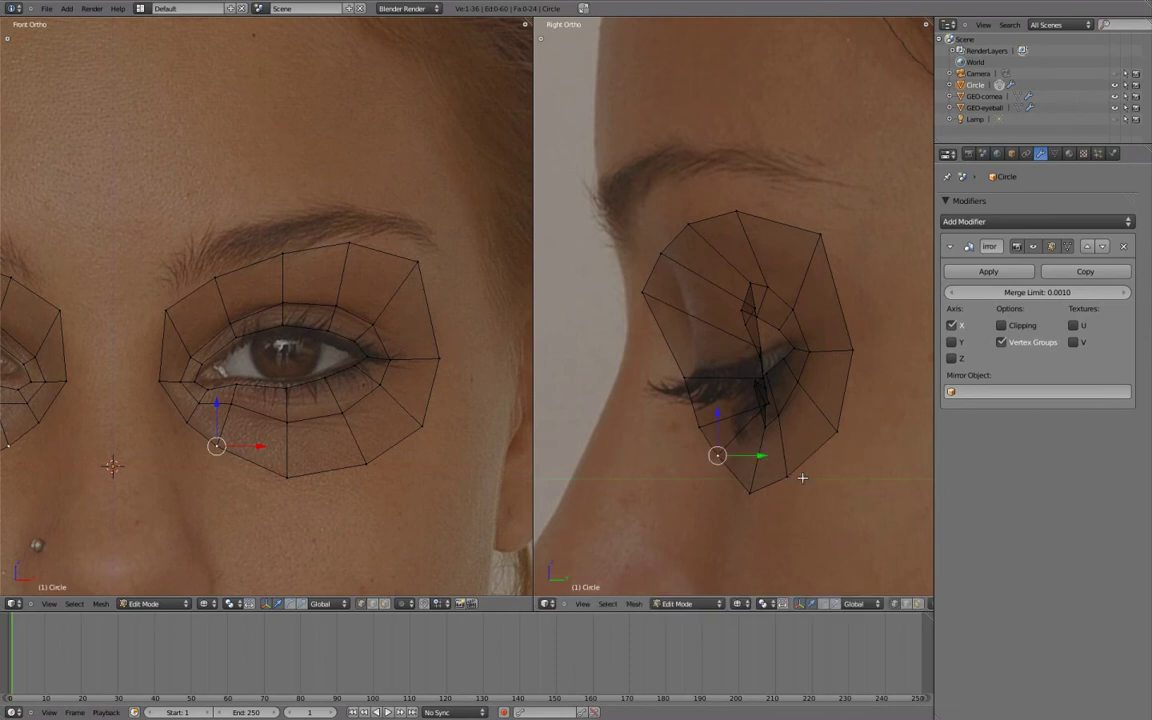
# - Inspect the eye rings' curvature from several angles in an enlarged view, and return to the split side view
pyautogui.scroll(-3, 802, 478)
pyautogui.moveTo(787, 437); pyautogui.dragTo(700, 328, button='middle')
pyautogui.hotkey('shift', 'space')
pyautogui.moveTo(738, 365)
pyautogui.mouseDown(button='middle')
pyautogui.moveTo(681, 432)
pyautogui.moveTo(595, 404)
pyautogui.moveTo(612, 432)
pyautogui.moveTo(370, 422)
pyautogui.moveTo(538, 428)
pyautogui.moveTo(679, 607)
pyautogui.moveTo(545, 494)
pyautogui.moveTo(455, 458)
pyautogui.moveTo(529, 457)
pyautogui.moveTo(842, 530)
pyautogui.mouseUp(button='middle')
pyautogui.press('z')
pyautogui.press('KP_3')
pyautogui.hotkey('shift', 'space')
pyautogui.keyDown('shift'); pyautogui.moveTo(756, 382); pyautogui.dragTo(826, 431, button='middle'); pyautogui.keyUp('shift')
# - Extrude the outer ring's three inner vertices beside the nose bridge along X toward the face's centre line
pyautogui.scroll(4, 784, 424)
pyautogui.keyDown('shift'); pyautogui.moveTo(404, 441); pyautogui.dragTo(446, 438, button='middle'); pyautogui.keyUp('shift')
pyautogui.scroll(-1, 490, 432)
pyautogui.scroll(1, 446, 438)
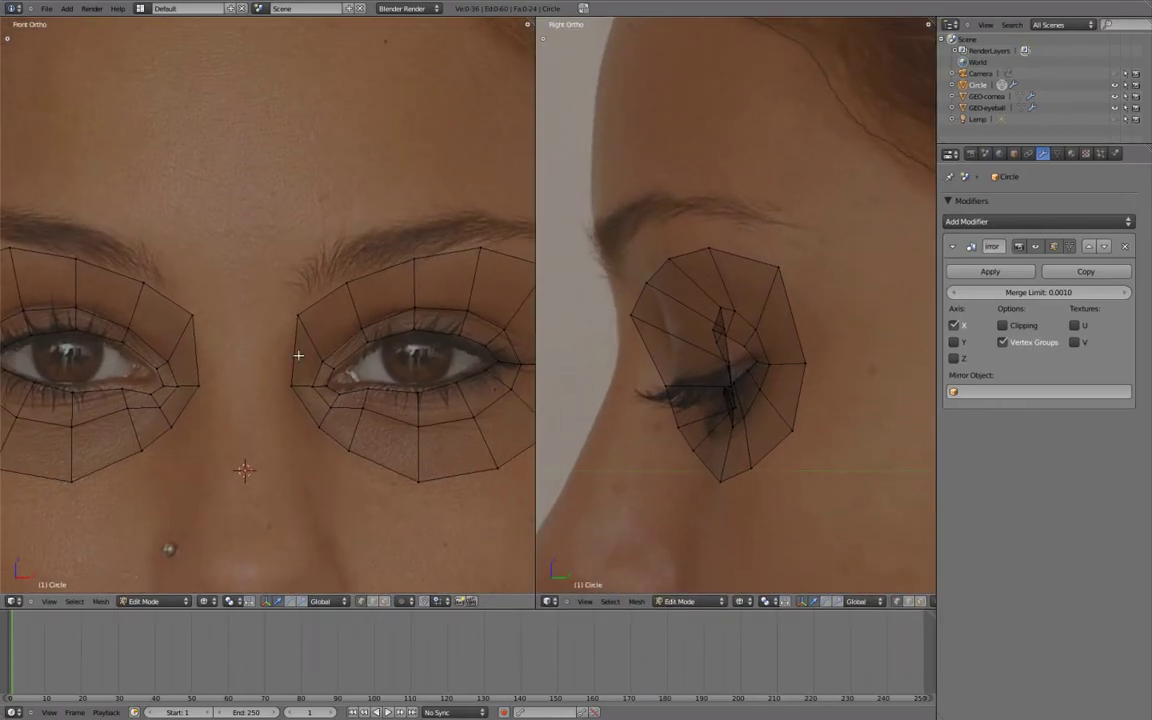
pyautogui.rightClick(297, 323)
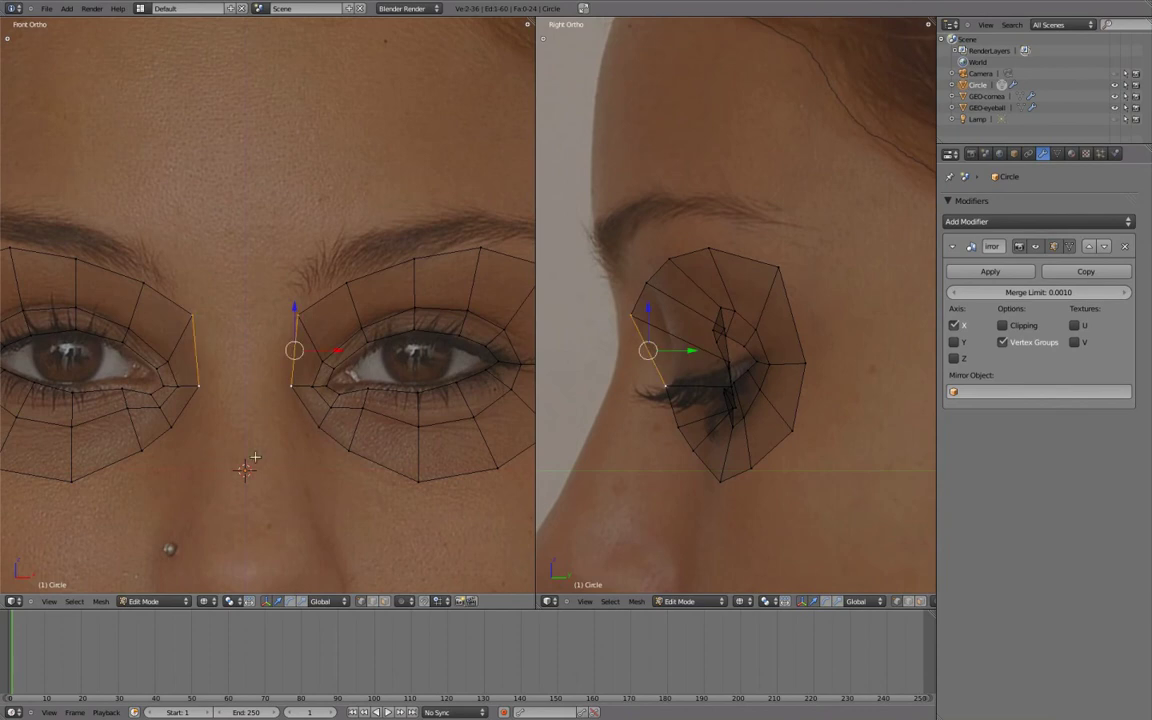
pyautogui.keyDown('shift'); pyautogui.rightClick(322, 429); pyautogui.keyUp('shift')
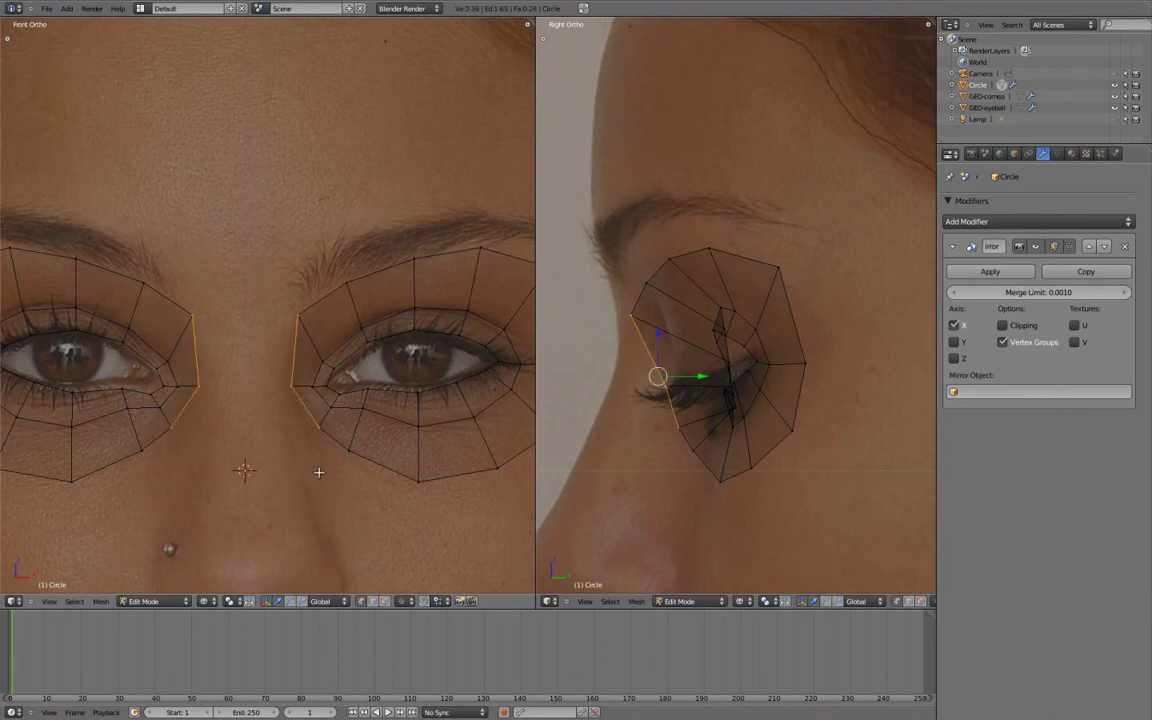
pyautogui.press('e')
pyautogui.press('x')
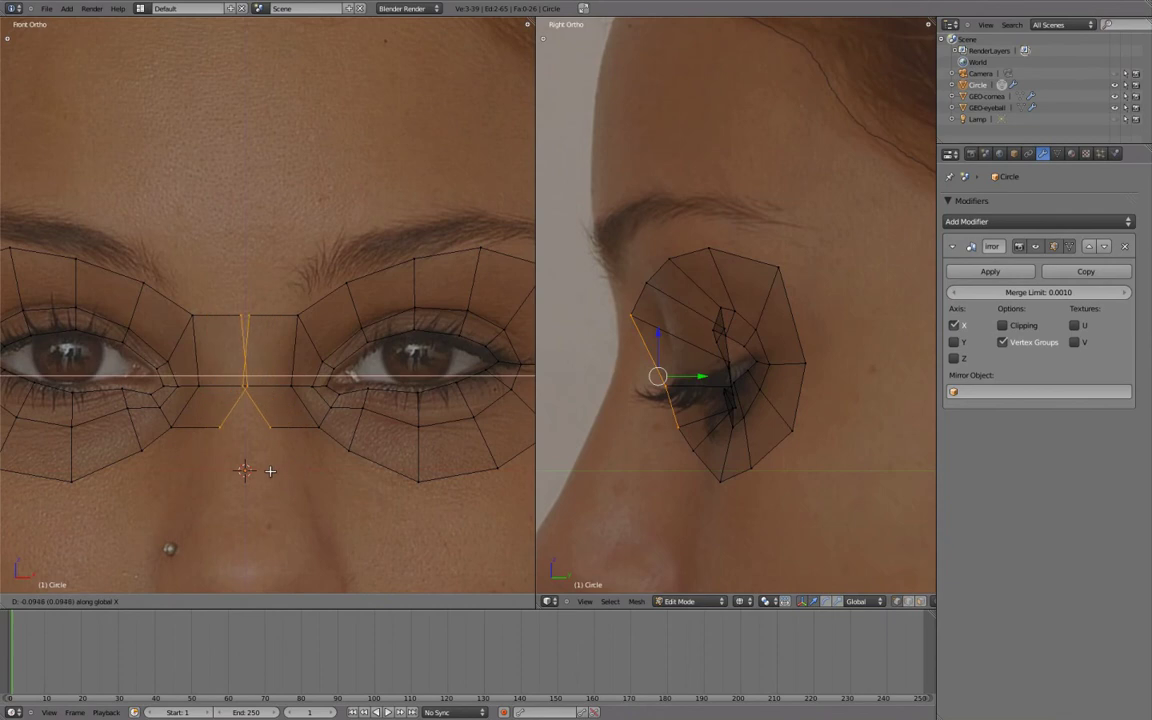
pyautogui.click(279, 469)
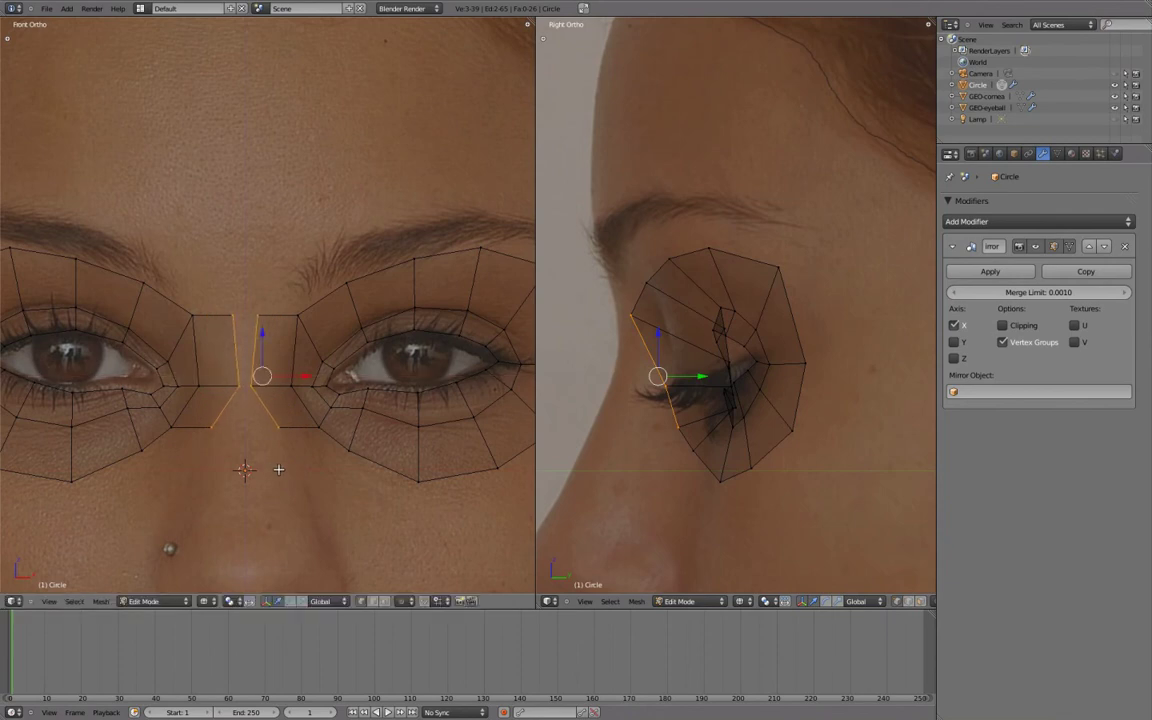
# - Enable Clipping on the Mirror modifier and move the extruded nose bridge edges along X onto the centre line
pyautogui.press('g')
pyautogui.rightClick(269, 420)
pyautogui.moveTo(937, 300); pyautogui.dragTo(899, 300)
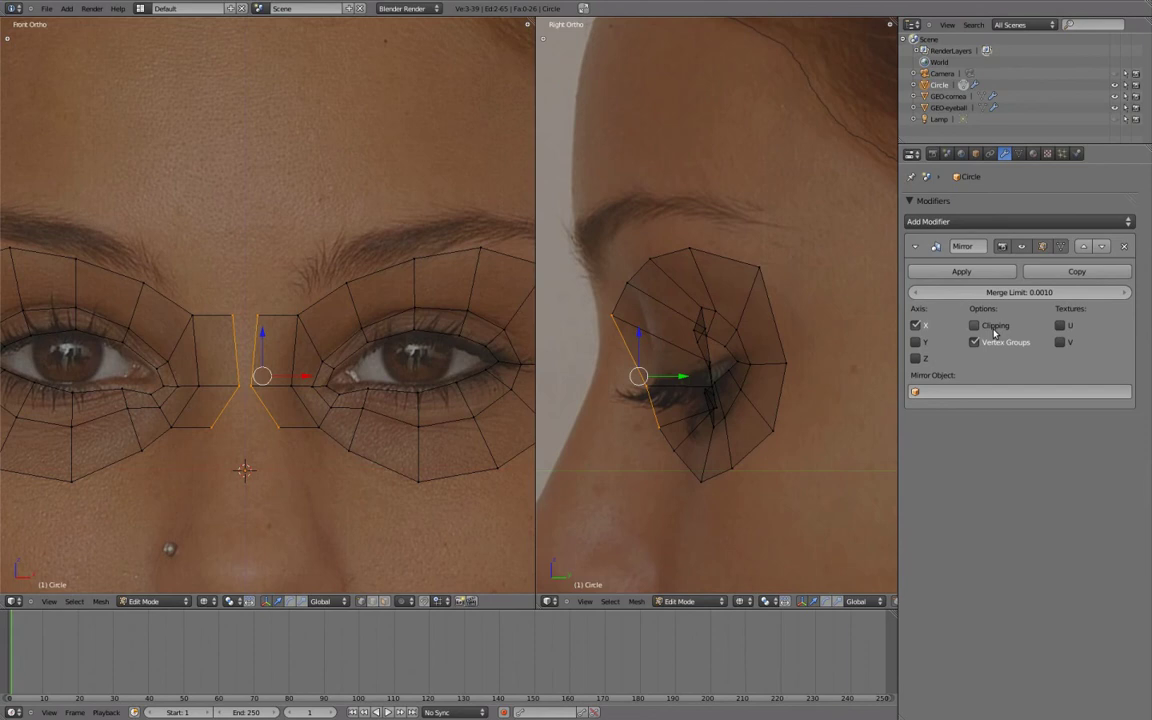
pyautogui.click(977, 327)
pyautogui.press('g')
pyautogui.press('x')
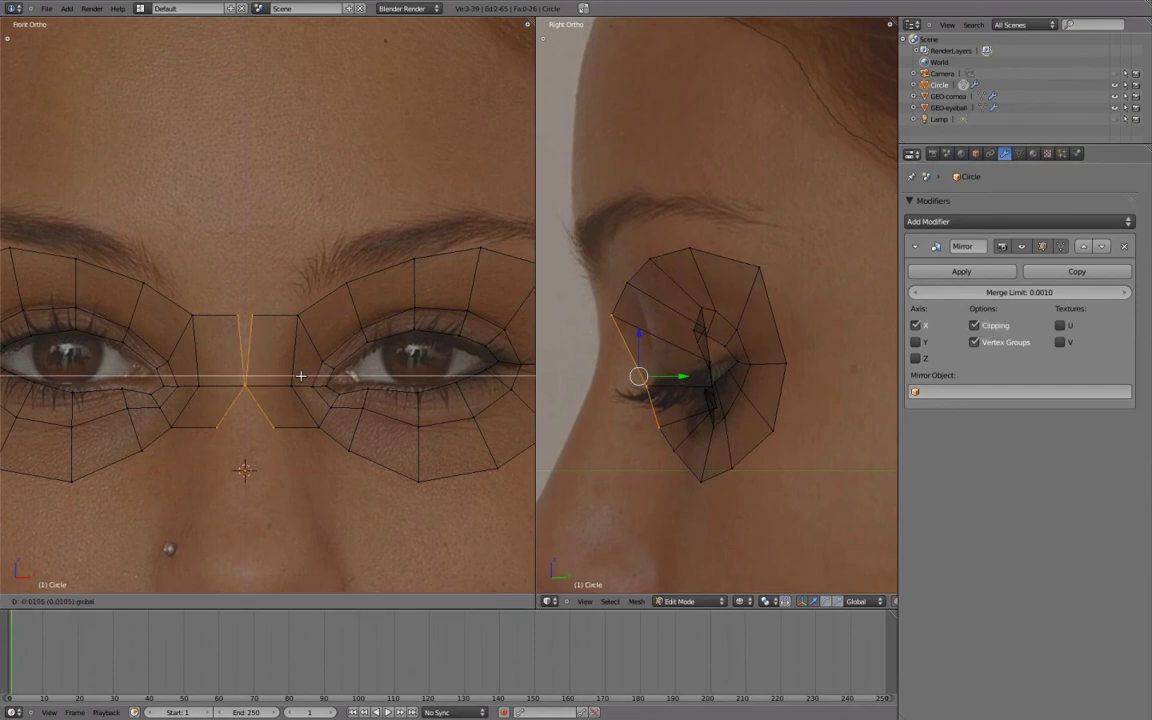
pyautogui.click(258, 376)
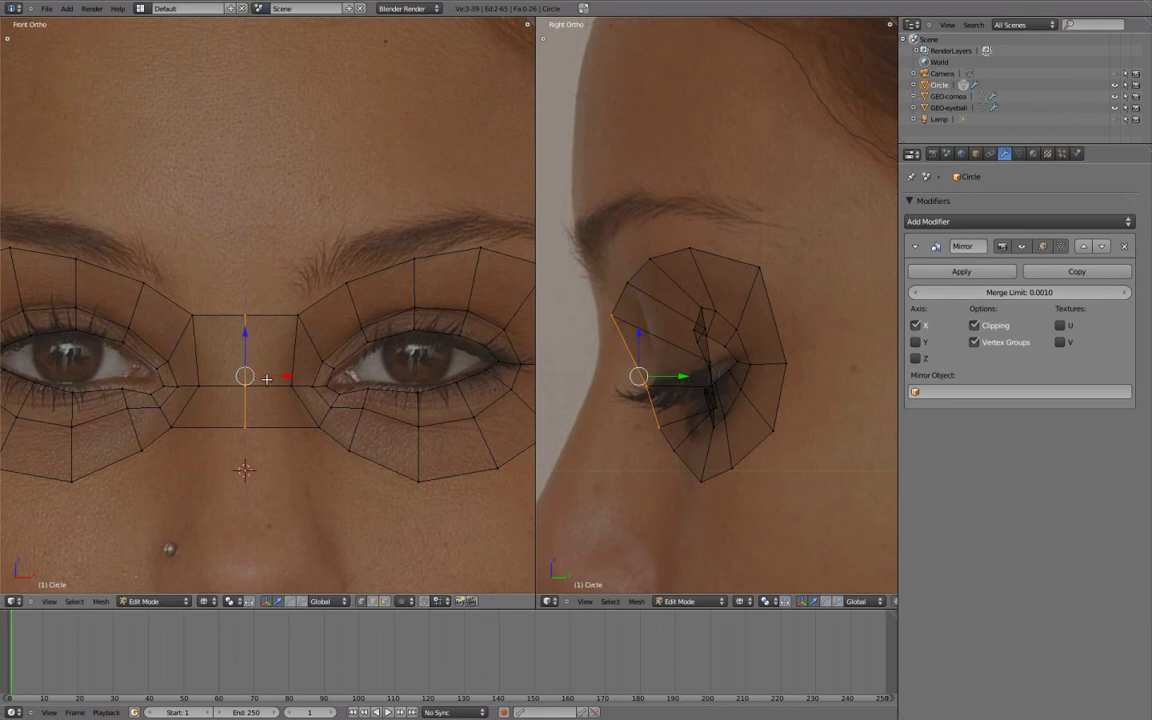
pyautogui.press('g')
pyautogui.rightClick(319, 400)
# - Move the nose bridge's centre-line vertices forward along Y onto the nose profile in side view
pyautogui.keyDown('shift'); pyautogui.moveTo(611, 413); pyautogui.dragTo(633, 401, button='middle'); pyautogui.keyUp('shift')
pyautogui.moveTo(897, 392); pyautogui.dragTo(947, 392)
pyautogui.scroll(3, 743, 390)
pyautogui.moveTo(727, 382); pyautogui.dragTo(707, 381)
pyautogui.keyDown('shift'); pyautogui.rightClick(622, 290); pyautogui.keyUp('shift')
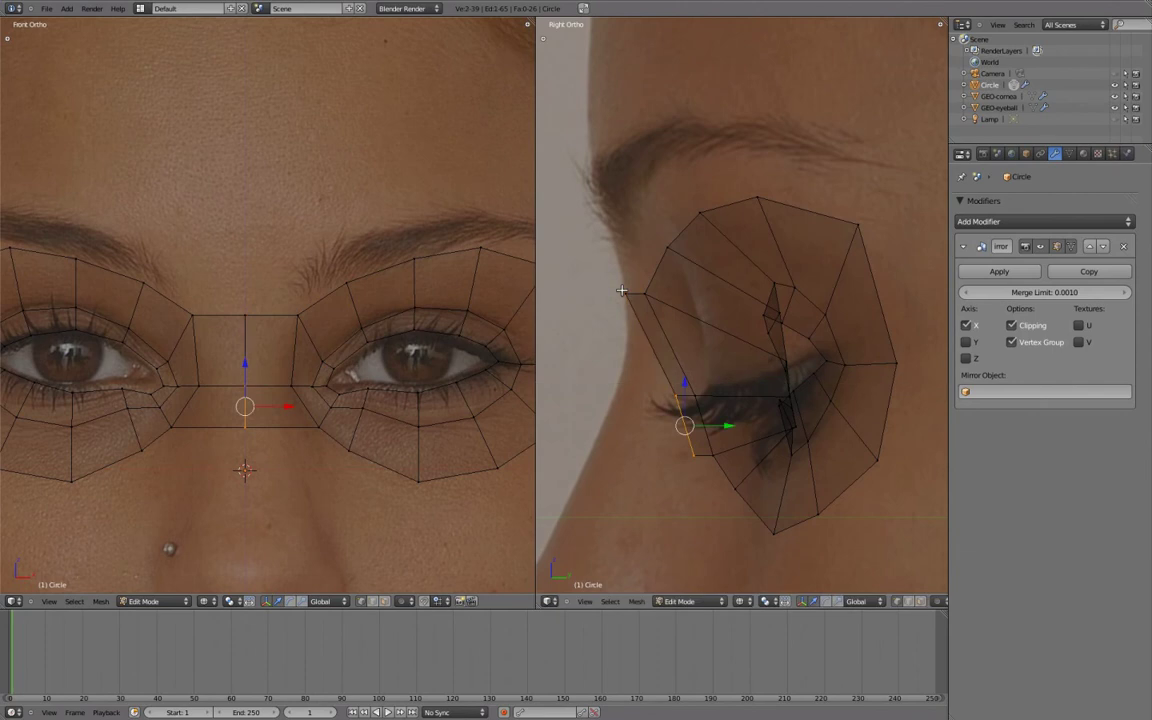
pyautogui.press('g')
pyautogui.press('y')
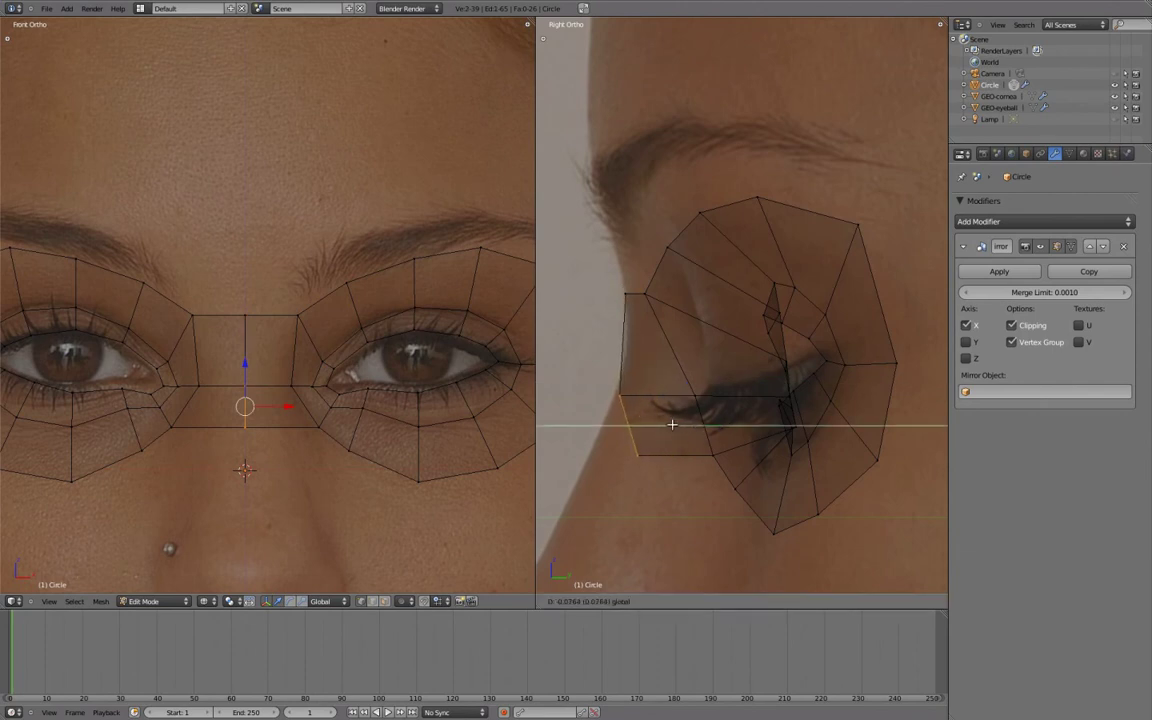
pyautogui.moveTo(670, 425); pyautogui.dragTo(633, 454)
pyautogui.keyDown('shift'); pyautogui.rightClick(618, 394); pyautogui.keyUp('shift')
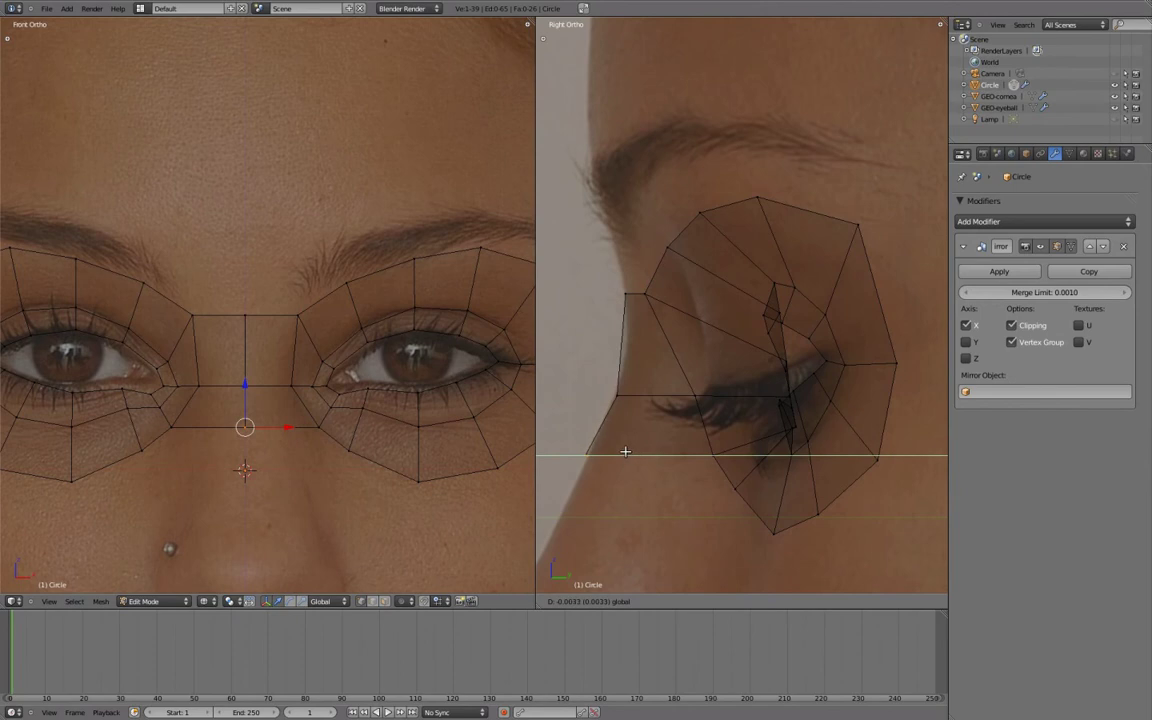
pyautogui.click(625, 452)
# - Fine-tune the three centre-line vertices along the nose bridge profile, raising the middle and lowest ones
pyautogui.rightClick(622, 388)
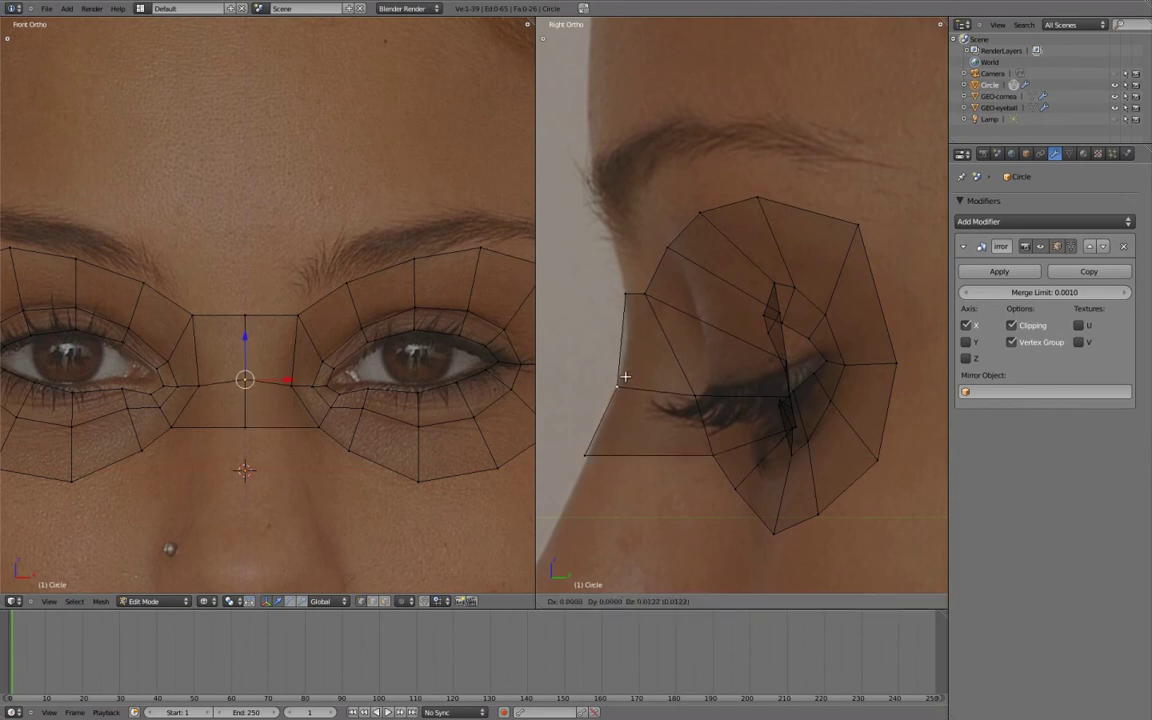
pyautogui.rightClick(624, 295)
pyautogui.moveTo(659, 295); pyautogui.dragTo(656, 295)
pyautogui.rightClick(584, 452)
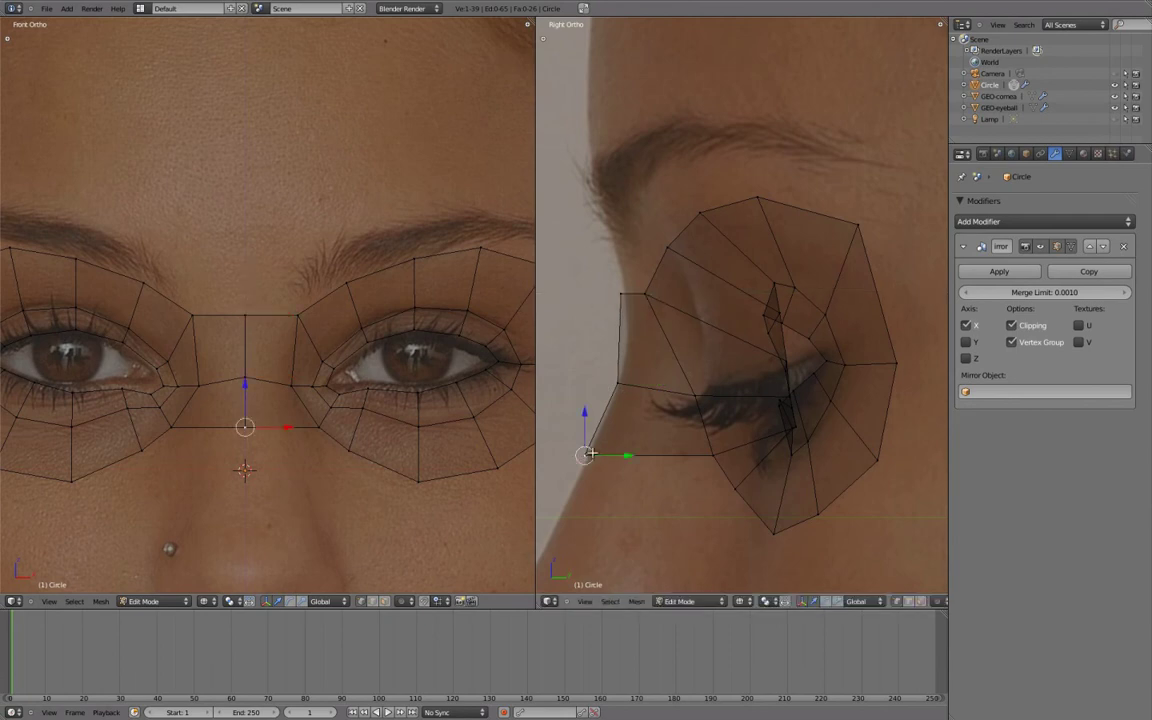
pyautogui.press('g')
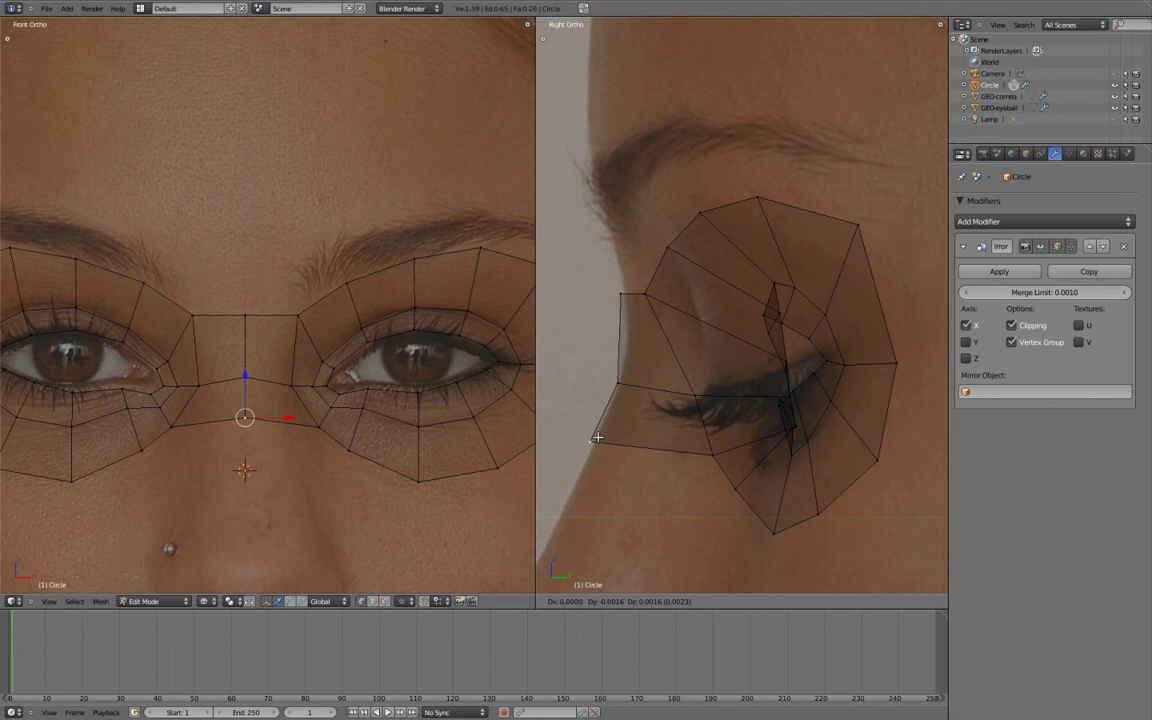
pyautogui.click(602, 440)
pyautogui.press('a')
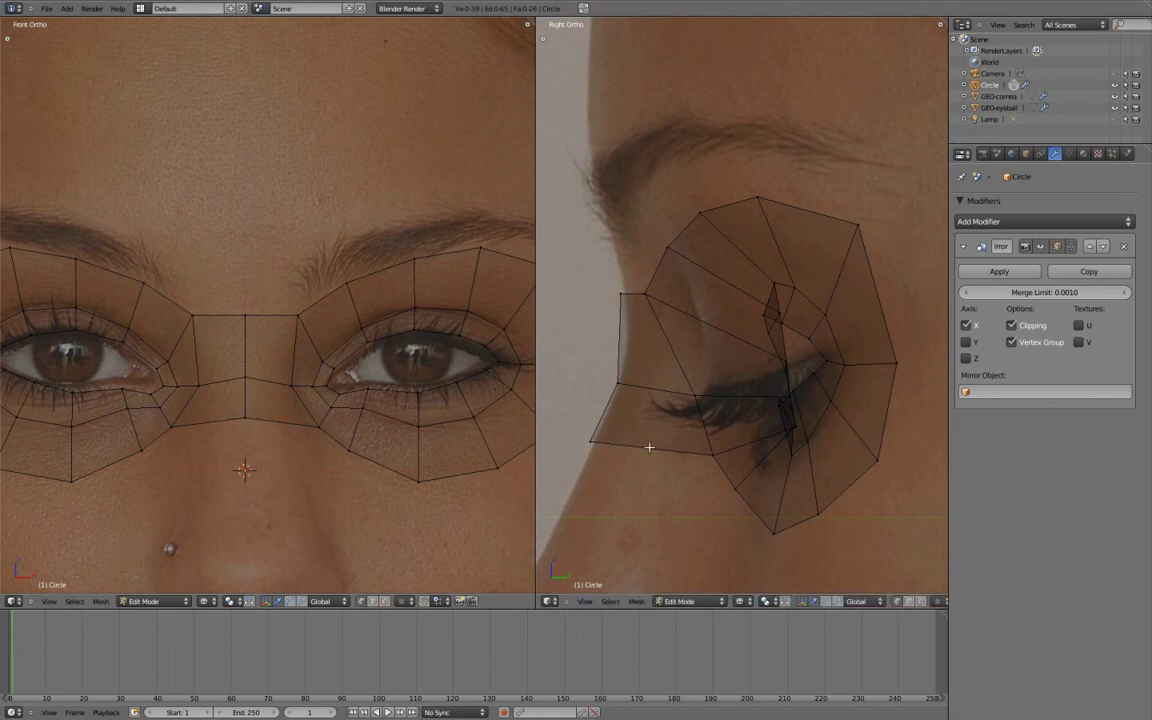
# - Inspect the joined nose bridge faces in solid shading from several angles, and return to the side view
pyautogui.scroll(-5, 717, 424)
pyautogui.moveTo(707, 414); pyautogui.dragTo(748, 427, button='middle')
pyautogui.press('z')
pyautogui.moveTo(652, 375)
pyautogui.mouseDown(button='middle')
pyautogui.moveTo(702, 357)
pyautogui.moveTo(825, 411)
pyautogui.moveTo(740, 412)
pyautogui.mouseUp(button='middle')
pyautogui.moveTo(641, 408); pyautogui.dragTo(863, 415, button='middle')
pyautogui.press('KP_3')
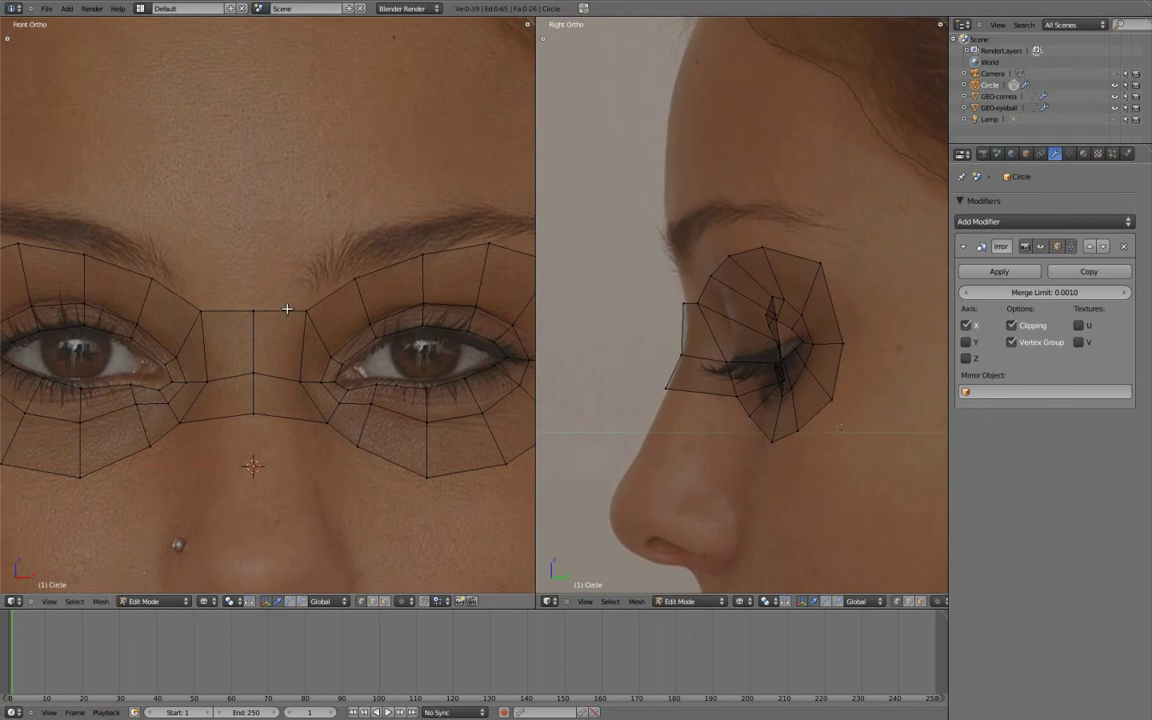
# - Extrude the mesh's outer boundary loop into a new ring and scale it outward, with extra scaling along Z
pyautogui.press('a')
pyautogui.scroll(-3, 410, 395)
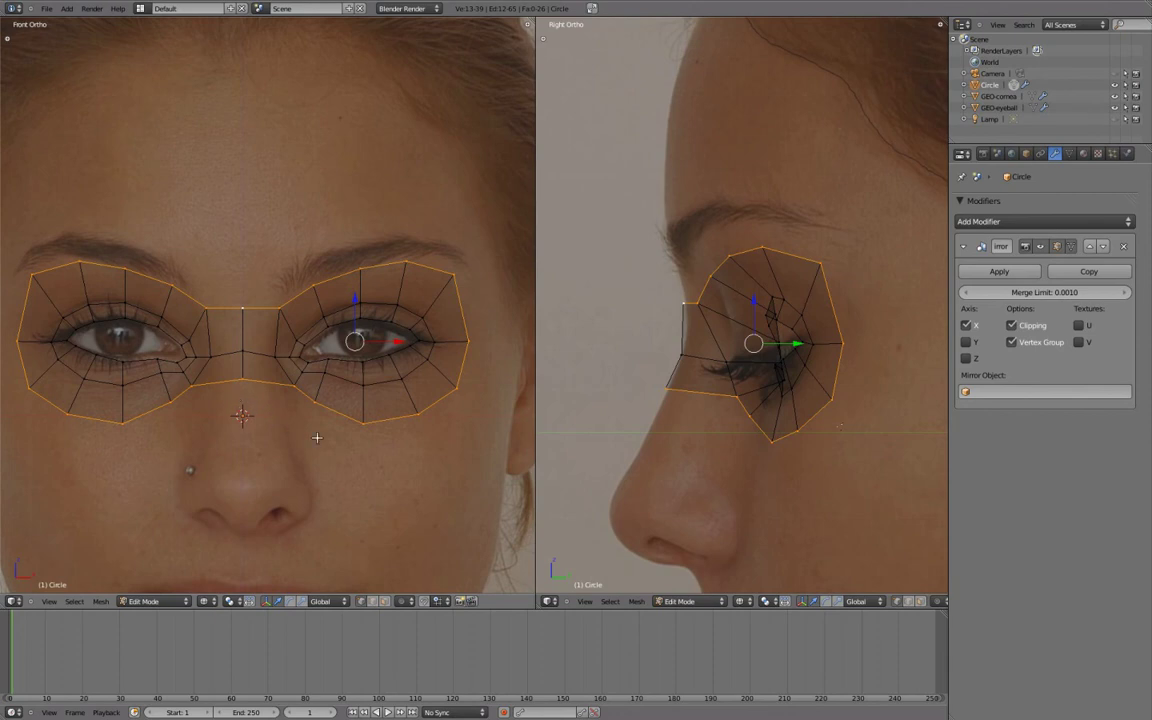
pyautogui.press('g')
pyautogui.press('s')
pyautogui.press('z')
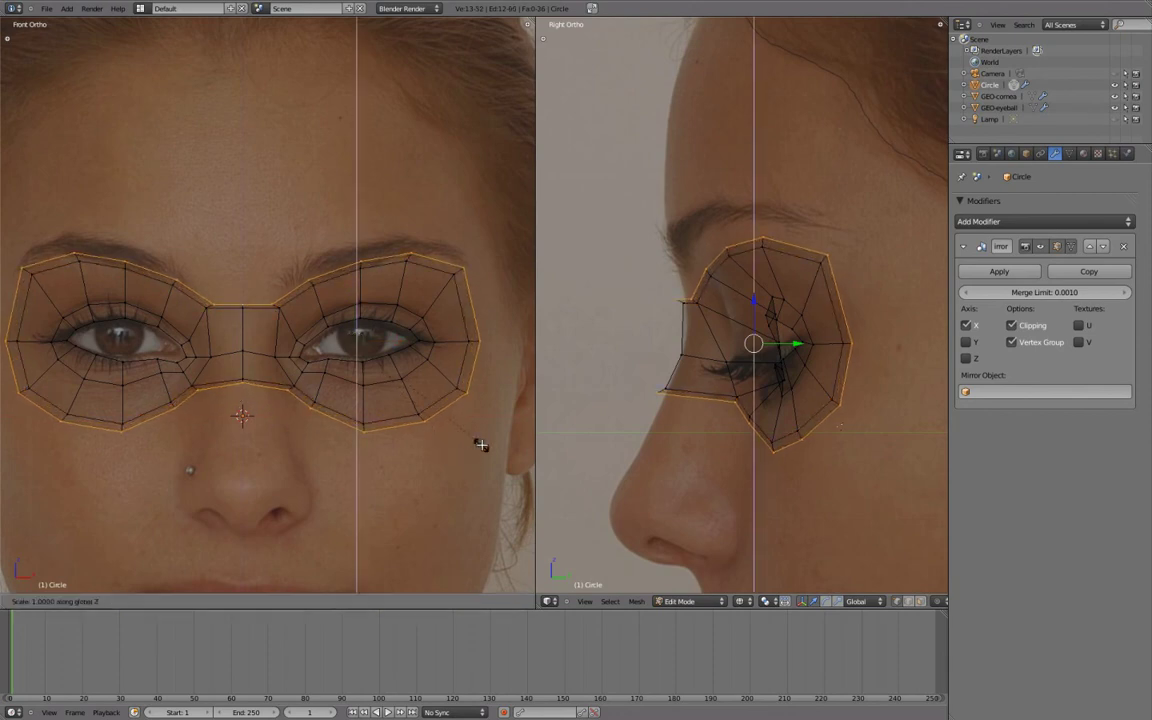
pyautogui.click(497, 477)
# - Raise the new ring's vertices above the nose bridge and at the inner eyebrow to brow height
pyautogui.rightClick(270, 297)
pyautogui.moveTo(277, 258); pyautogui.dragTo(244, 220)
pyautogui.rightClick(245, 294)
pyautogui.moveTo(280, 266); pyautogui.dragTo(282, 256, button='right')
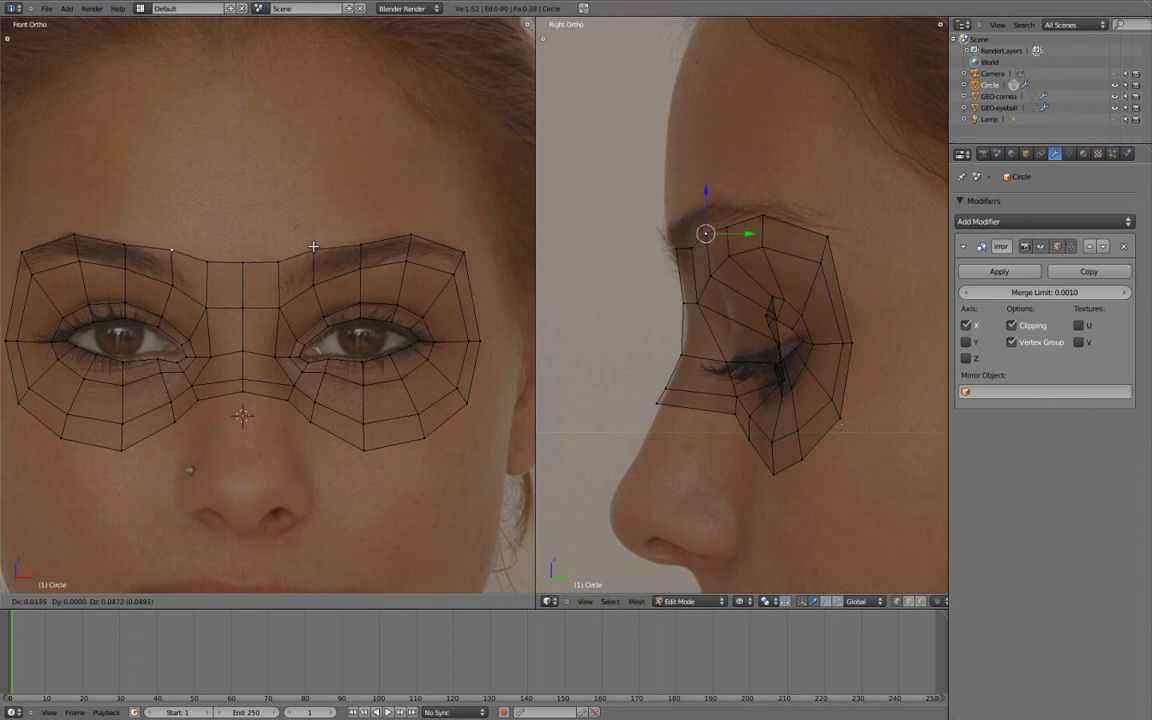
pyautogui.click(313, 246)
# - Raise the new ring's two vertices over the eyebrow arch to just above the brow
pyautogui.rightClick(366, 213)
pyautogui.moveTo(364, 203); pyautogui.dragTo(364, 190)
pyautogui.click(364, 190)
pyautogui.rightClick(410, 233)
pyautogui.press('g')
pyautogui.press('z')
pyautogui.click(410, 187)
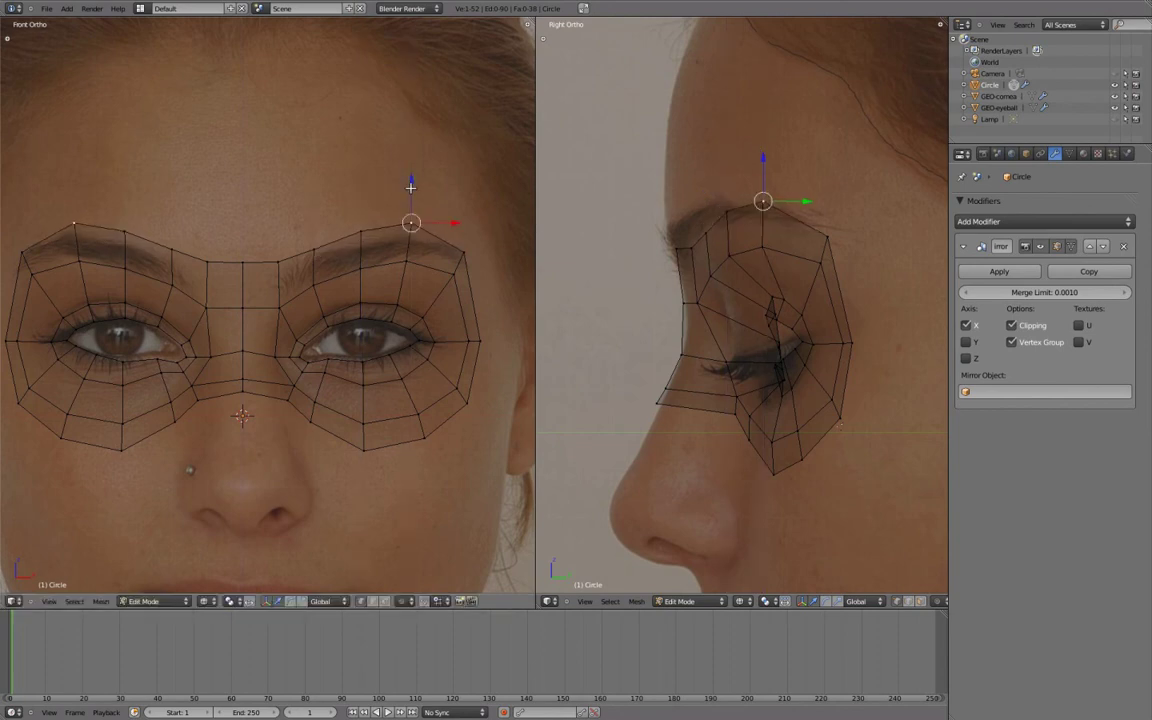
# - Move the new ring's upper outer vertex at the eyebrow tail up along Z and outward along X
pyautogui.rightClick(462, 254)
pyautogui.press('g')
pyautogui.press('z')
pyautogui.click(462, 240)
pyautogui.press('g')
pyautogui.press('x')
pyautogui.click(452, 241)
# - Nudge the brow peak vertex and the vertices of the ring below it to even out the spacing above the eye
pyautogui.rightClick(414, 262)
pyautogui.press('g')
pyautogui.click(416, 262)
pyautogui.rightClick(414, 225)
pyautogui.press('g')
pyautogui.click(416, 225)
pyautogui.rightClick(412, 263)
pyautogui.press('g')
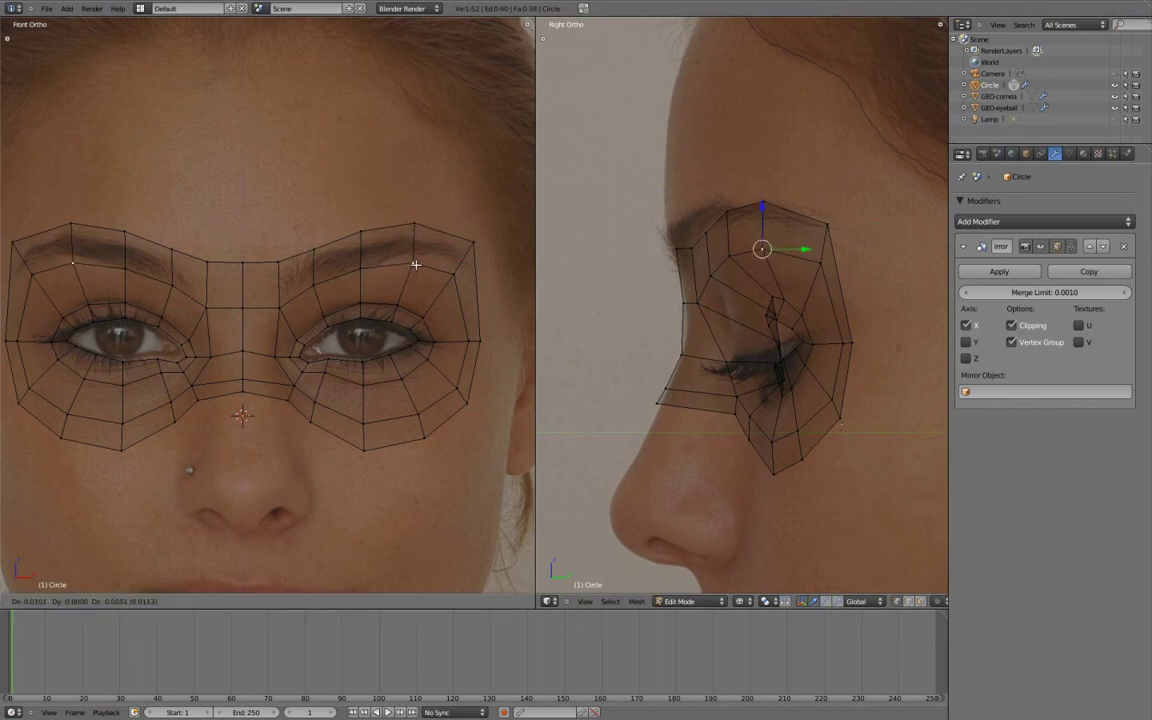
pyautogui.click(377, 271)
pyautogui.rightClick(366, 271)
pyautogui.press('g')
pyautogui.click(368, 273)
# - Move the new ring's side vertex beside the outer eye corner outward along X toward the temple
pyautogui.rightClick(486, 342)
pyautogui.keyDown('shift'); pyautogui.moveTo(492, 342); pyautogui.dragTo(448, 339, button='middle'); pyautogui.keyUp('shift')
pyautogui.press('g')
pyautogui.press('x')
pyautogui.click(486, 338)
# - Move the outer ring's two lower vertices below the outer eye corner down and outward onto the cheek
pyautogui.rightClick(428, 400)
pyautogui.press('g')
pyautogui.click(439, 416)
pyautogui.rightClick(383, 437)
pyautogui.press('g')
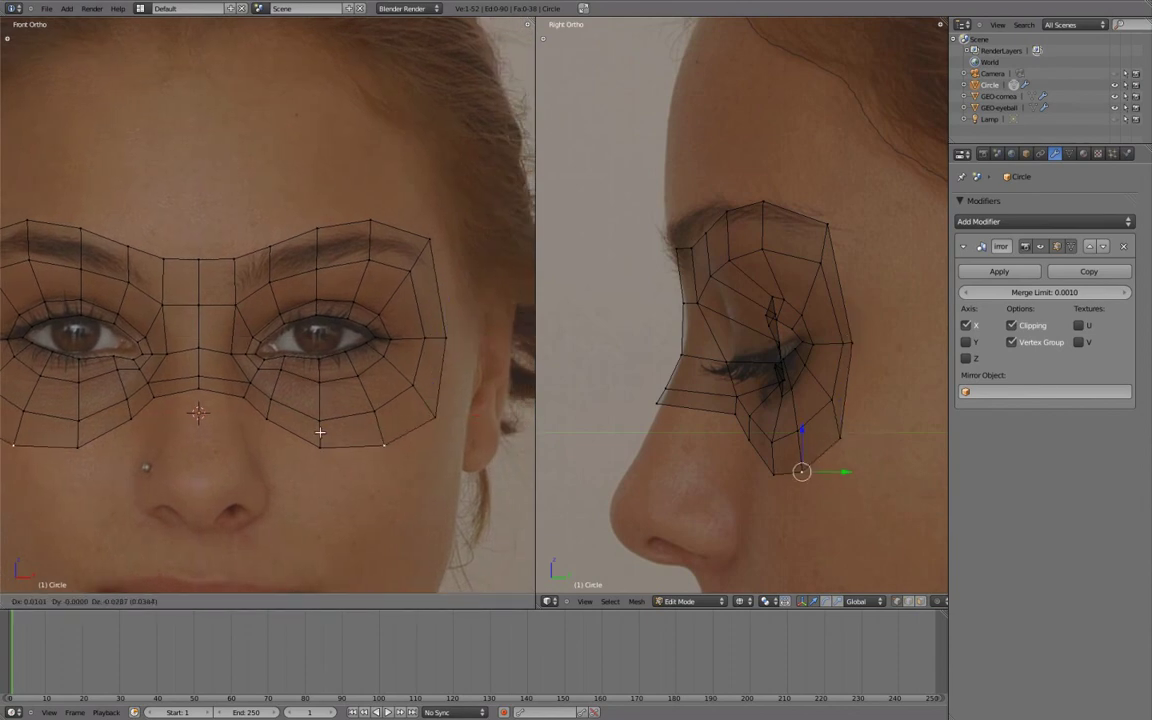
pyautogui.click(327, 443)
# - Shift the vertices beside the lower nose bridge along X toward the midline to straighten the bridge's side edge
pyautogui.keyDown('shift'); pyautogui.moveTo(324, 424); pyautogui.dragTo(356, 422, button='middle'); pyautogui.keyUp('shift')
pyautogui.rightClick(275, 383)
pyautogui.press('g')
pyautogui.press('x')
pyautogui.click(316, 383)
pyautogui.scroll(2, 332, 378)
pyautogui.rightClick(288, 391)
pyautogui.press('g')
pyautogui.press('x')
pyautogui.click(318, 391)
pyautogui.rightClick(285, 411)
pyautogui.press('g')
pyautogui.press('x')
pyautogui.click(318, 411)
# - Adjust the height of the vertices beside the nose bridge along Z
pyautogui.rightClick(287, 391)
pyautogui.press('g')
pyautogui.press('z')
pyautogui.click(288, 345)
pyautogui.rightClick(282, 349)
pyautogui.click(285, 167)
# - Nudge the vertices along the brow in the front view to smooth the outer ring's upper curve
pyautogui.rightClick(404, 169)
pyautogui.press('g')
pyautogui.click(404, 161)
pyautogui.scroll(-3, 458, 314)
pyautogui.rightClick(412, 258)
pyautogui.press('g')
pyautogui.click(415, 262)
# - Pull the outer ring's vertices at the inner brow forward to follow the brow's profile in the side view
pyautogui.moveTo(465, 385); pyautogui.dragTo(393, 337, button='middle')
pyautogui.scroll(1, 380, 330)
pyautogui.press('z')
pyautogui.press('KP_1')
pyautogui.keyDown('shift'); pyautogui.moveTo(800, 333); pyautogui.dragTo(795, 324, button='middle'); pyautogui.keyUp('shift')
pyautogui.hotkey('ctrl', 'Up')
pyautogui.scroll(-3, 642, 343)
pyautogui.rightClick(449, 261)
pyautogui.press('g')
pyautogui.click(437, 257)
pyautogui.rightClick(467, 255)
pyautogui.press('g')
pyautogui.click(450, 249)
pyautogui.rightClick(482, 240)
pyautogui.press('g')
# - Shift the brow peak vertex and the one below it slightly forward, and reposition the vertex at the eyebrow tail
pyautogui.rightClick(548, 207)
pyautogui.press('g')
pyautogui.click(537, 200)
pyautogui.rightClick(548, 262)
pyautogui.press('g')
pyautogui.click(545, 262)
pyautogui.rightClick(624, 234)
pyautogui.press('g')
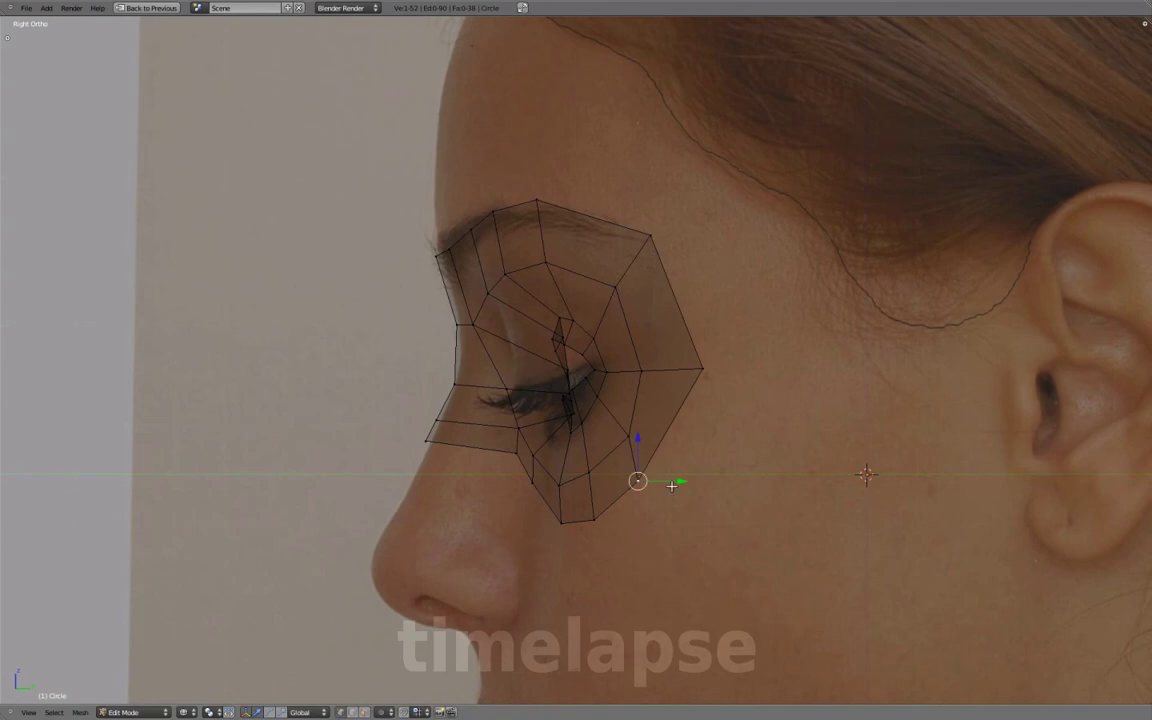
# - Move the outer ring's lower outer vertex back along the cheek and its vertices beside the nose forward in the side view
pyautogui.press('g')
pyautogui.click(672, 484)
pyautogui.rightClick(522, 483)
pyautogui.press('g')
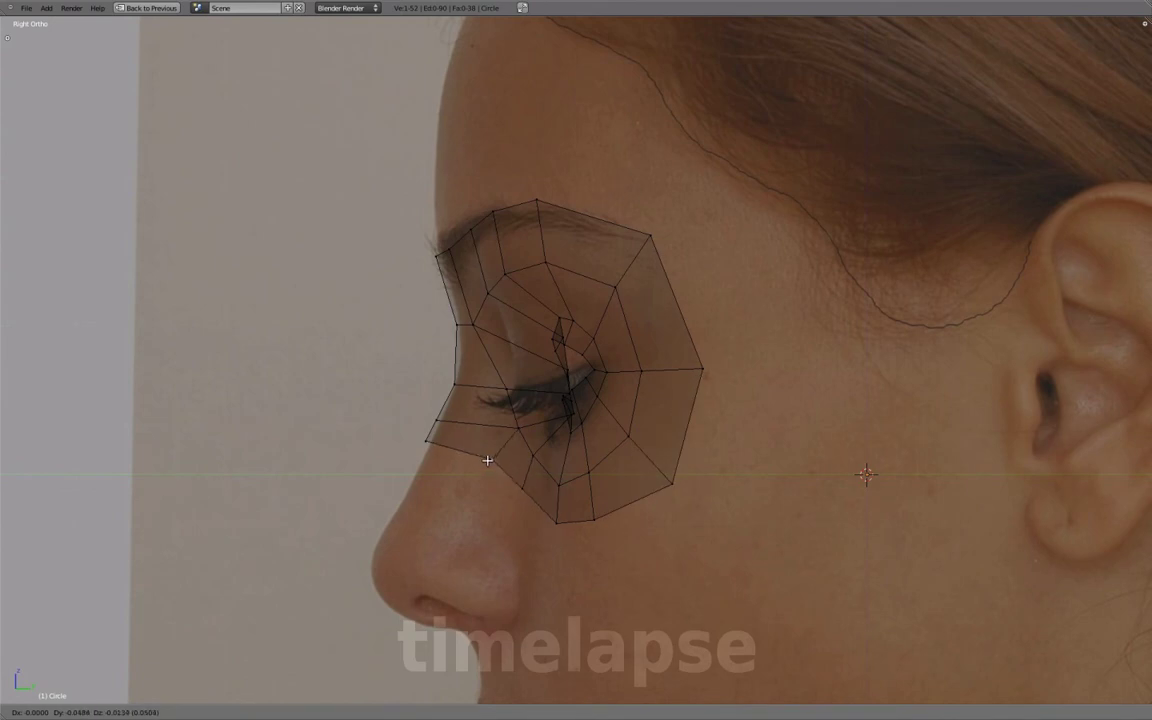
pyautogui.click(494, 459)
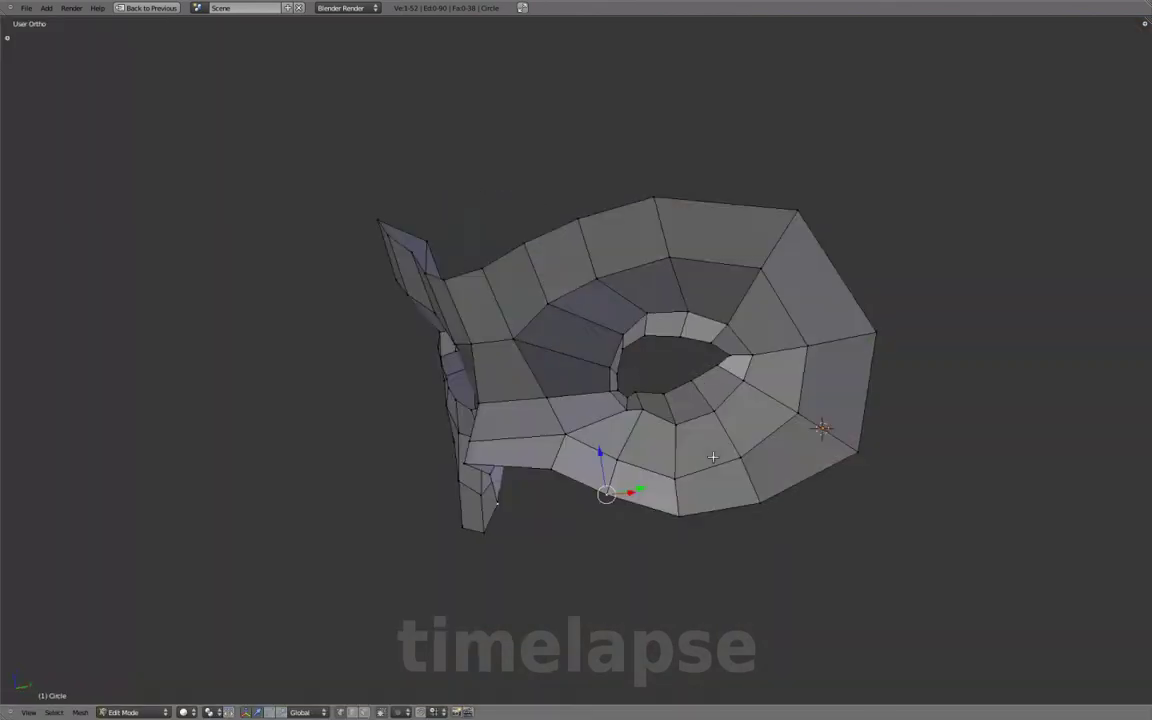
# - Pull three outer ring vertices along the brow forward along Y to smooth the brow's curve in the shaded view
pyautogui.moveTo(599, 489); pyautogui.dragTo(609, 274, button='middle')
pyautogui.rightClick(606, 275)
pyautogui.moveTo(605, 315); pyautogui.dragTo(605, 311)
pyautogui.rightClick(720, 307)
pyautogui.moveTo(720, 346); pyautogui.dragTo(722, 338)
pyautogui.rightClick(605, 325)
pyautogui.moveTo(604, 364); pyautogui.dragTo(604, 354)
# - Add a vertical loop cut halfway between the nose bridge's midline and its side edge
pyautogui.moveTo(807, 347); pyautogui.dragTo(630, 404, button='middle')
pyautogui.press('a')
pyautogui.press('KP_3')
pyautogui.press('z')
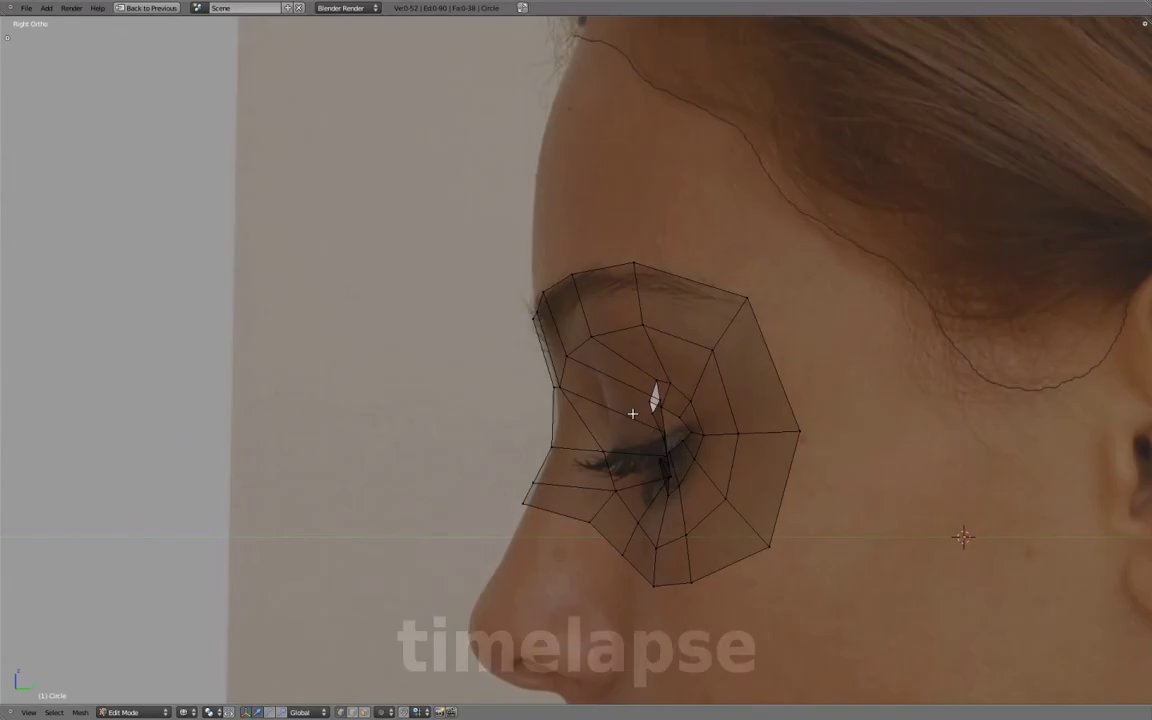
pyautogui.hotkey('ctrl', 'Up')
pyautogui.keyDown('shift'); pyautogui.moveTo(476, 401); pyautogui.dragTo(494, 414, button='middle'); pyautogui.keyUp('shift')
pyautogui.scroll(1, 289, 380)
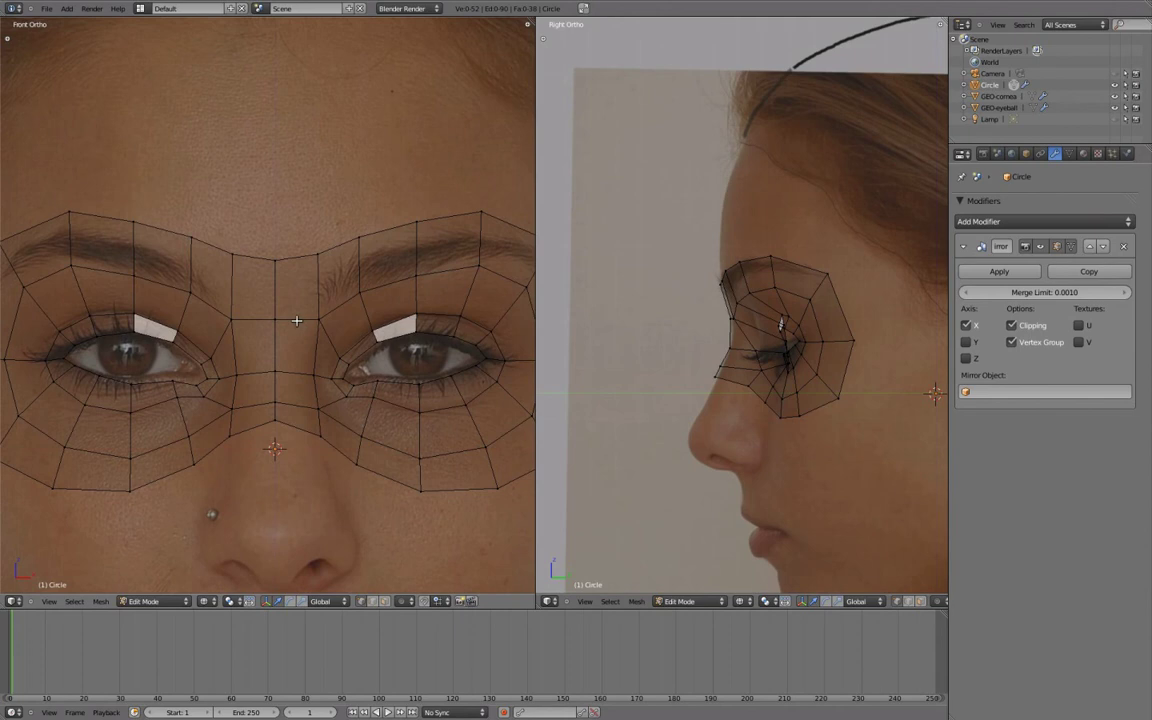
pyautogui.hotkey('ctrl', 'r')
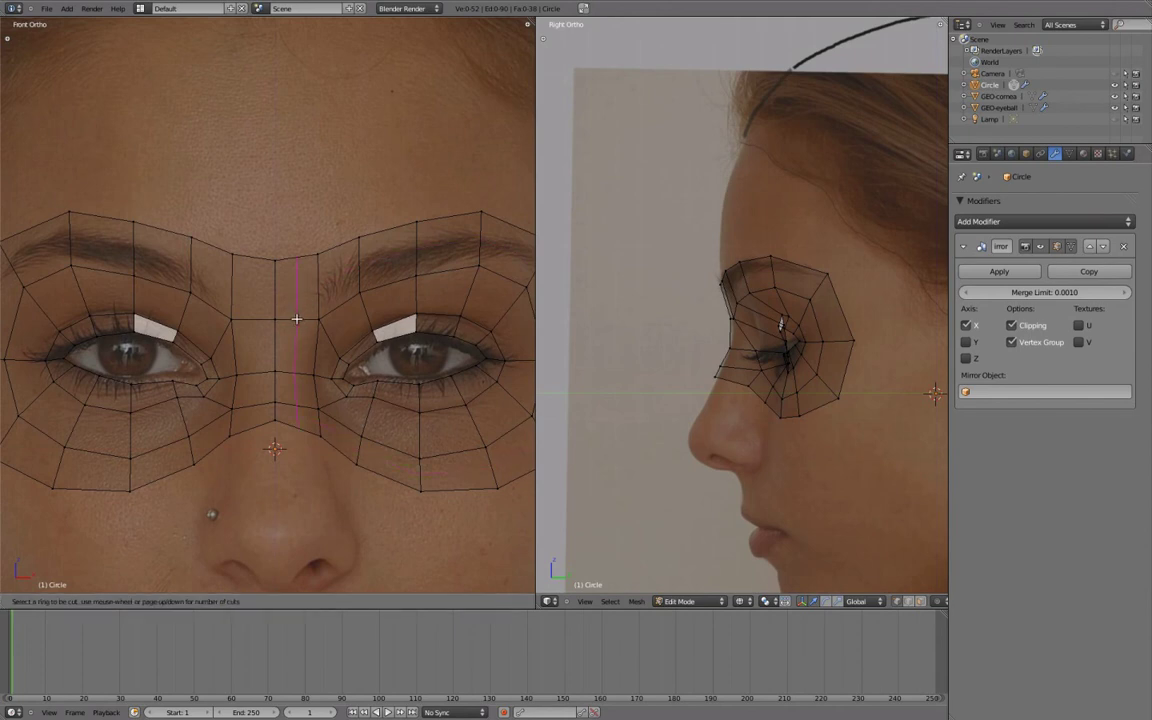
pyautogui.click(299, 314)
pyautogui.click(299, 314)
# - Move the new loop's top vertex between the brows slightly forward along Y
pyautogui.moveTo(299, 314); pyautogui.dragTo(288, 362, button='middle')
pyautogui.press('z')
pyautogui.scroll(5, 750, 349)
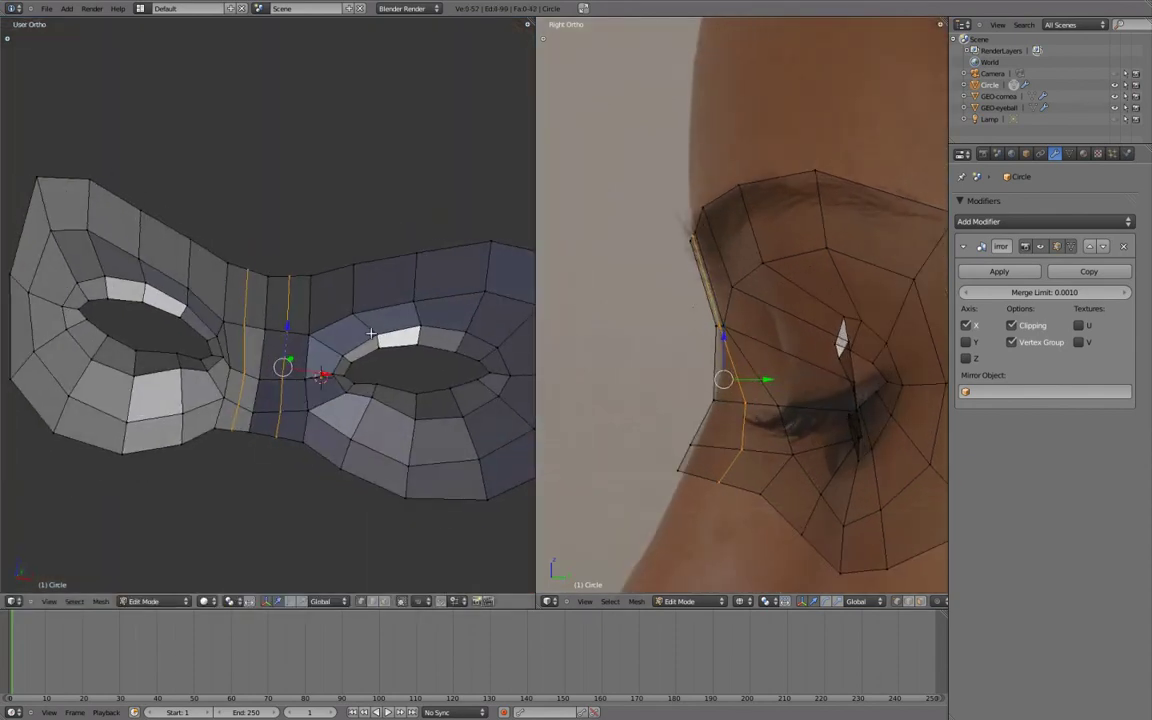
pyautogui.moveTo(443, 310); pyautogui.dragTo(247, 251, button='middle')
pyautogui.rightClick(246, 278)
pyautogui.moveTo(272, 300); pyautogui.dragTo(225, 318, button='middle')
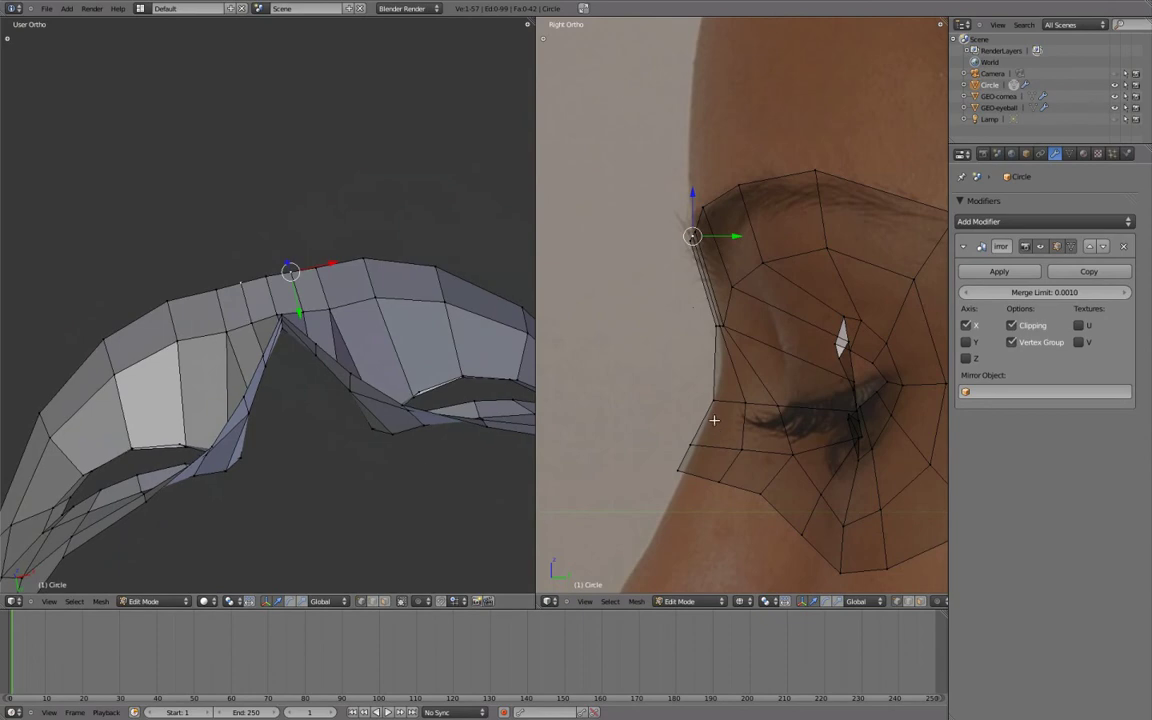
pyautogui.keyDown('shift'); pyautogui.moveTo(715, 429); pyautogui.dragTo(710, 437, button='middle'); pyautogui.keyUp('shift')
pyautogui.press('g')
pyautogui.press('y')
pyautogui.moveTo(731, 243); pyautogui.dragTo(730, 243)
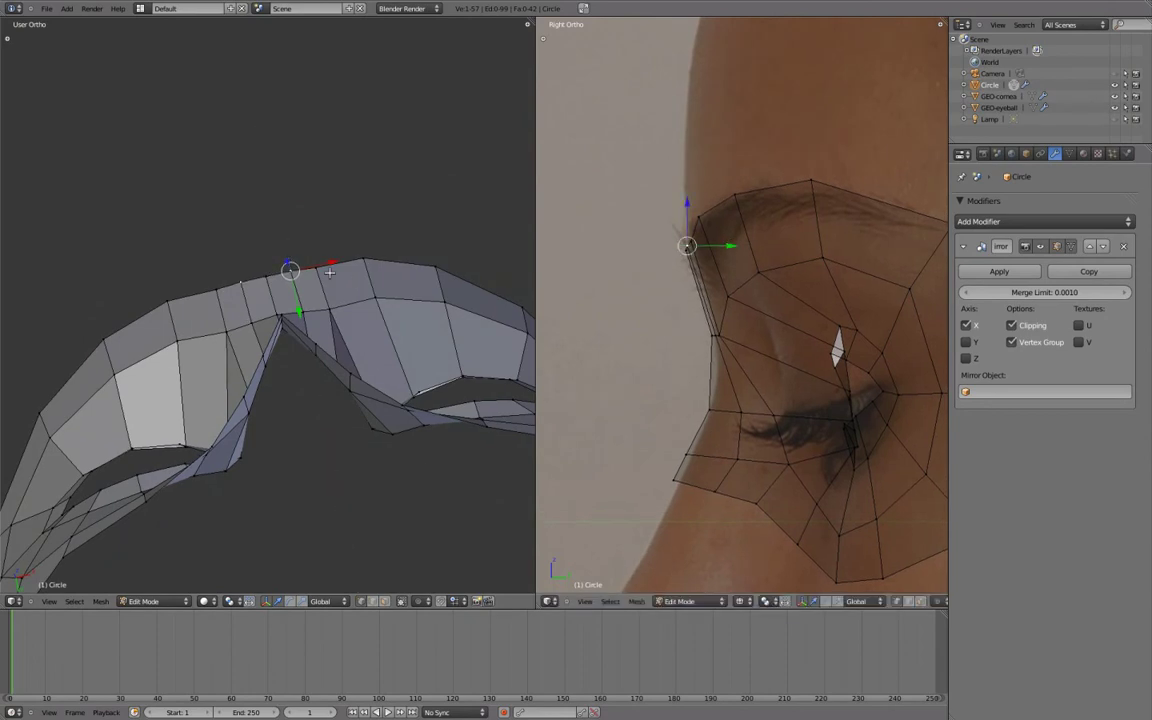
# - Move the inner brow vertex and the new loop's second vertex slightly forward along Y to round the bridge
pyautogui.rightClick(316, 268)
pyautogui.moveTo(324, 306); pyautogui.dragTo(323, 302)
pyautogui.rightClick(303, 312)
pyautogui.moveTo(310, 352); pyautogui.dragTo(309, 347)
# - Pull the new loop's three lower vertices forward along Y toward the nose bridge's profile line
pyautogui.moveTo(309, 345); pyautogui.dragTo(300, 410, button='middle')
pyautogui.rightClick(292, 418)
pyautogui.moveTo(781, 411); pyautogui.dragTo(762, 411)
pyautogui.rightClick(715, 490)
pyautogui.moveTo(756, 490); pyautogui.dragTo(732, 490)
pyautogui.rightClick(737, 459)
pyautogui.moveTo(772, 459); pyautogui.dragTo(738, 459)
# - Raise the new loop's lower vertex and the inner brow vertex slightly along Z in the front view
pyautogui.press('z')
pyautogui.press('KP_1')
pyautogui.scroll(2, 338, 398)
pyautogui.moveTo(345, 368); pyautogui.dragTo(345, 364)
pyautogui.keyDown('shift'); pyautogui.moveTo(344, 314); pyautogui.dragTo(358, 328, button='middle'); pyautogui.keyUp('shift')
pyautogui.rightClick(393, 158)
pyautogui.moveTo(393, 119); pyautogui.dragTo(393, 116)
# - Shift the new loop's top vertex and the adjacent inner brow vertex slightly outward along X
pyautogui.scroll(-3, 365, 190)
pyautogui.rightClick(321, 216)
pyautogui.moveTo(354, 215); pyautogui.dragTo(357, 215)
pyautogui.rightClick(343, 210)
pyautogui.moveTo(373, 211); pyautogui.dragTo(375, 211)
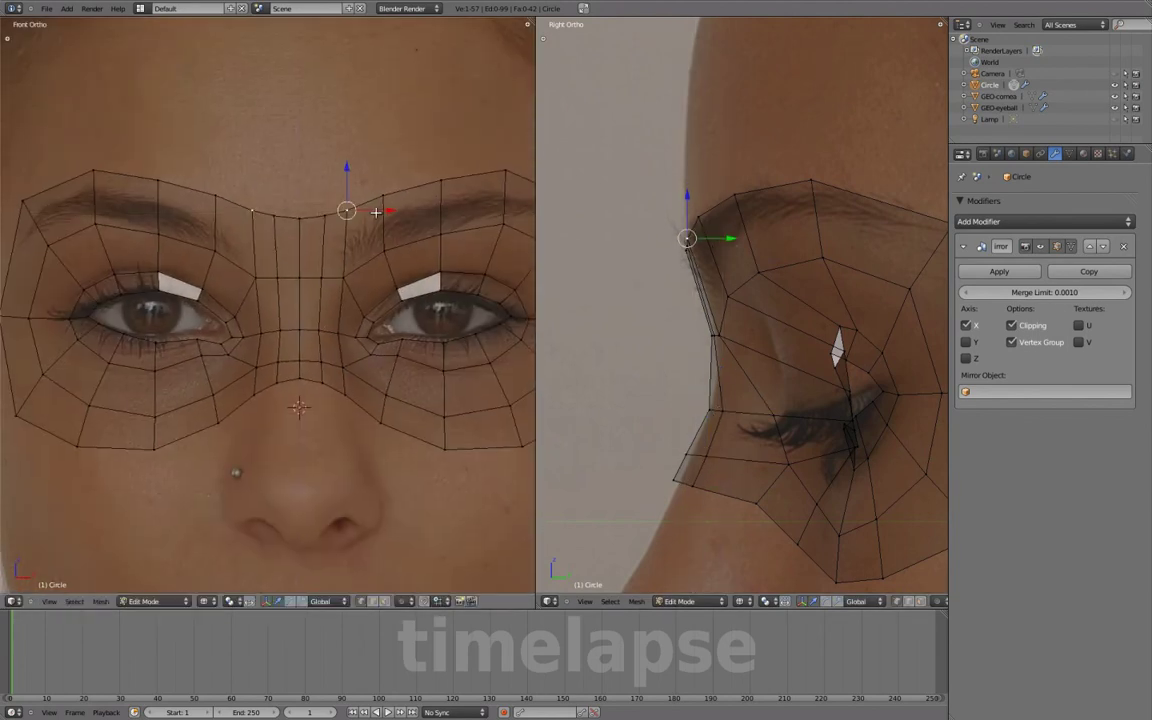
# - Examine the shaded mesh around the eyes and nose bridge from several angles, then return to the wireframe front view
pyautogui.press('z')
pyautogui.moveTo(375, 270); pyautogui.dragTo(332, 347, button='middle')
pyautogui.hotkey('shift', 'space')
pyautogui.press('a')
pyautogui.moveTo(452, 411); pyautogui.dragTo(545, 430, button='middle')
pyautogui.rightClick(573, 424)
pyautogui.keyDown('shift'); pyautogui.rightClick(570, 438); pyautogui.keyUp('shift')
pyautogui.scroll(1, 528, 287)
pyautogui.rightClick(519, 242)
pyautogui.press('a')
pyautogui.press('z')
pyautogui.hotkey('shift', 'space')
pyautogui.press('KP_1')
pyautogui.scroll(1, 440, 444)
pyautogui.hotkey('ctrl', 'Up')
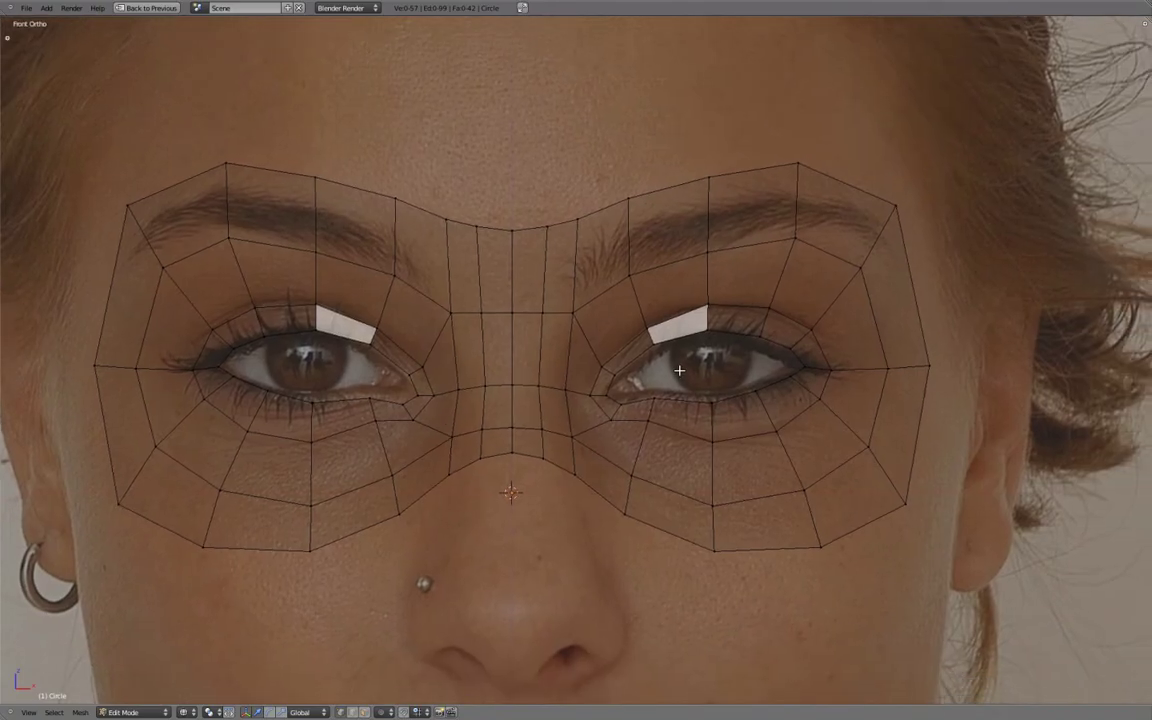
# - Select the vertical edge loops above and below the eye's centre to examine how they line up
pyautogui.keyDown('alt'); pyautogui.rightClick(722, 326); pyautogui.keyUp('alt')
pyautogui.keyDown('alt'); pyautogui.keyDown('shift'); pyautogui.rightClick(727, 463); pyautogui.keyUp('shift'); pyautogui.keyUp('alt')
pyautogui.keyDown('shift'); pyautogui.moveTo(790, 511); pyautogui.dragTo(713, 503, button='middle'); pyautogui.keyUp('shift')
pyautogui.scroll(2, 720, 485)
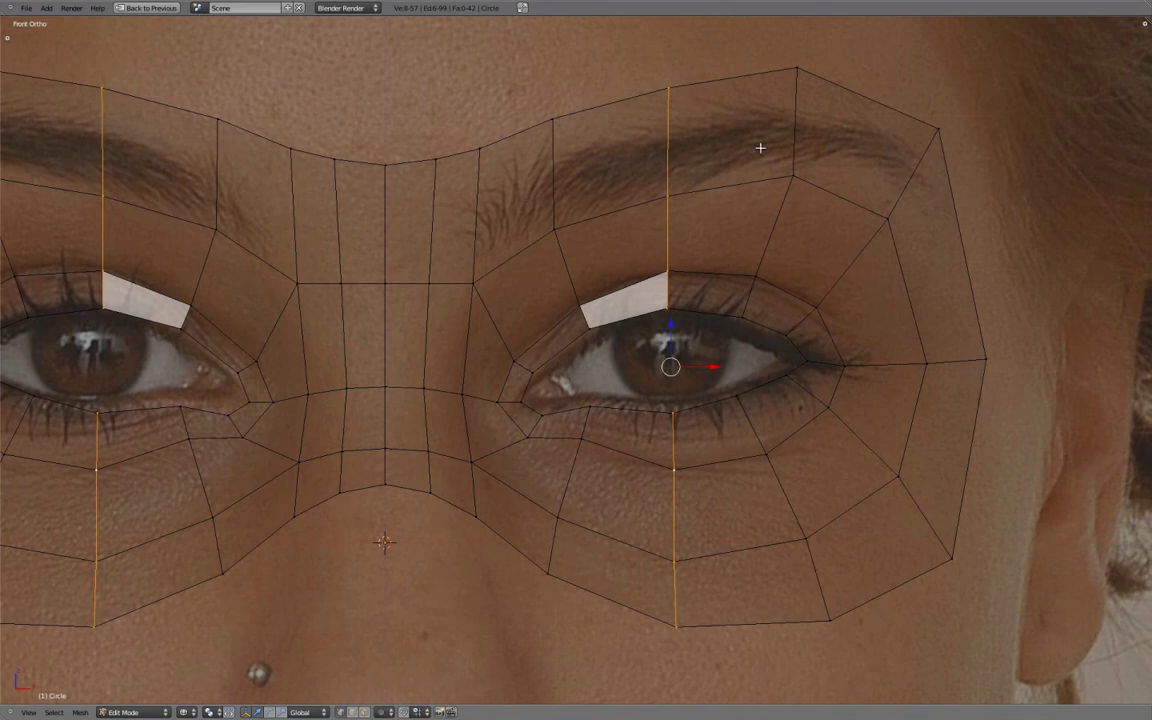
pyautogui.keyDown('shift'); pyautogui.moveTo(869, 191); pyautogui.dragTo(876, 194, button='middle'); pyautogui.keyUp('shift')
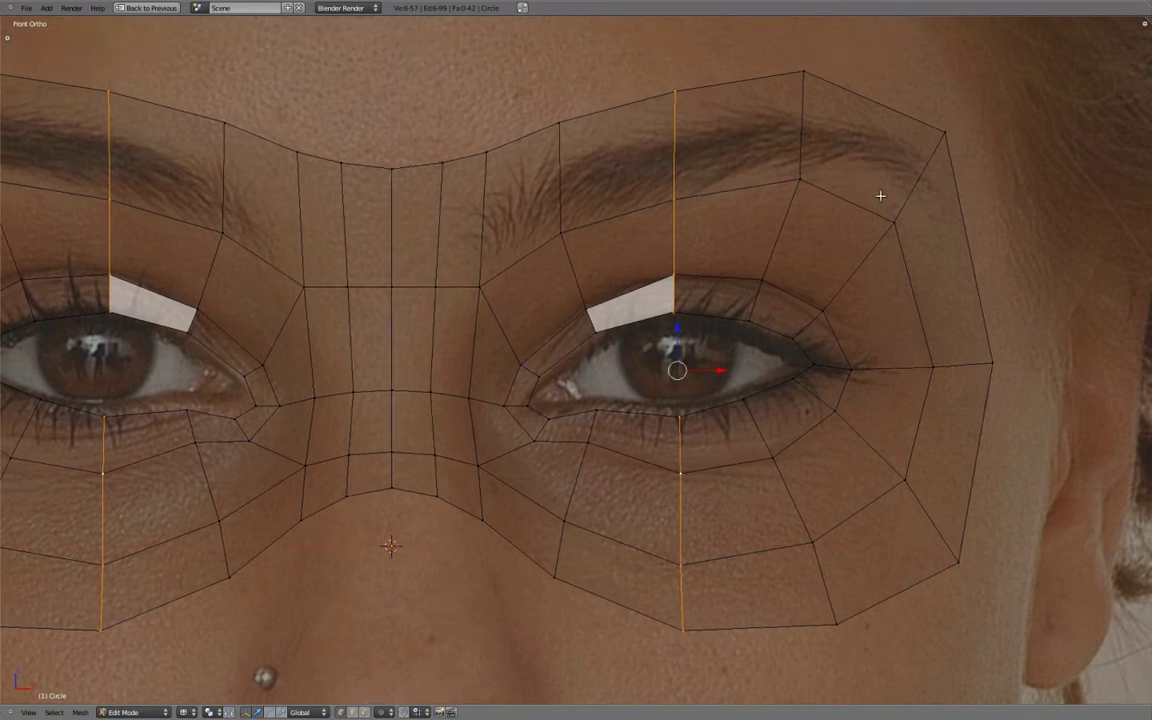
pyautogui.scroll(-1, 834, 336)
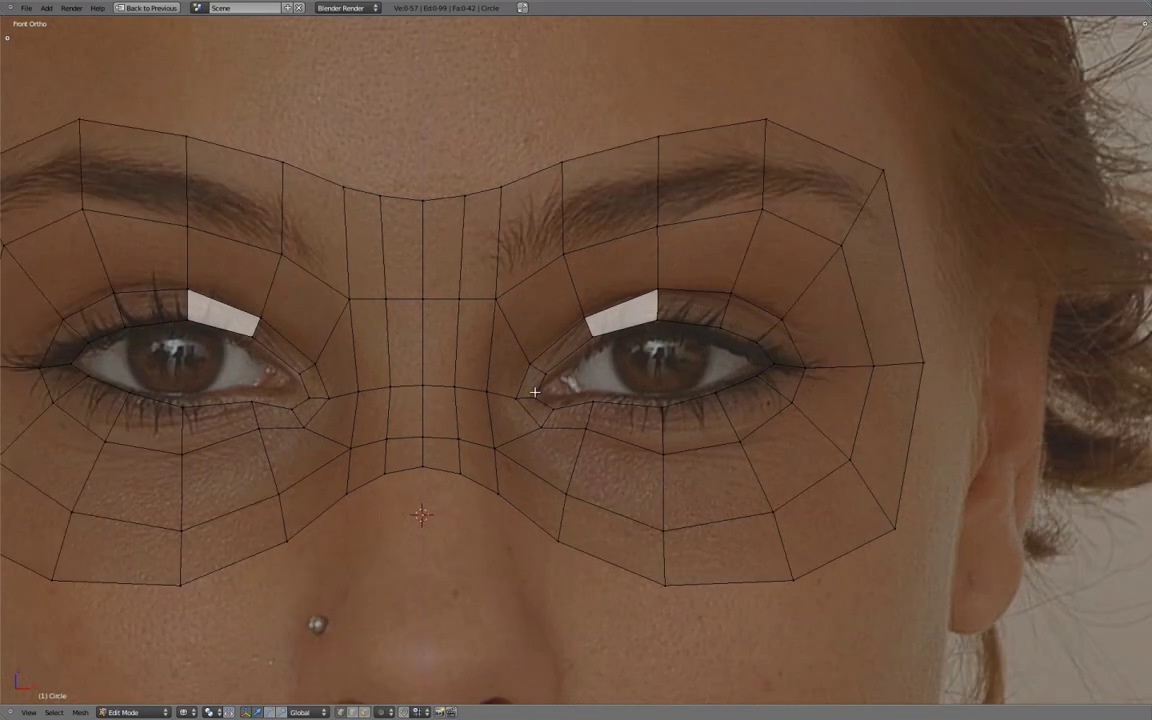
# - Select the horizontal edge loop running through both eye corners and across the nose bridge
pyautogui.keyDown('alt'); pyautogui.rightClick(501, 394); pyautogui.keyUp('alt')
pyautogui.keyDown('shift'); pyautogui.moveTo(664, 407); pyautogui.dragTo(588, 395, button='middle'); pyautogui.keyUp('shift')
pyautogui.scroll(2, 753, 401)
pyautogui.keyDown('shift'); pyautogui.moveTo(770, 402); pyautogui.dragTo(747, 400, button='middle'); pyautogui.keyUp('shift')
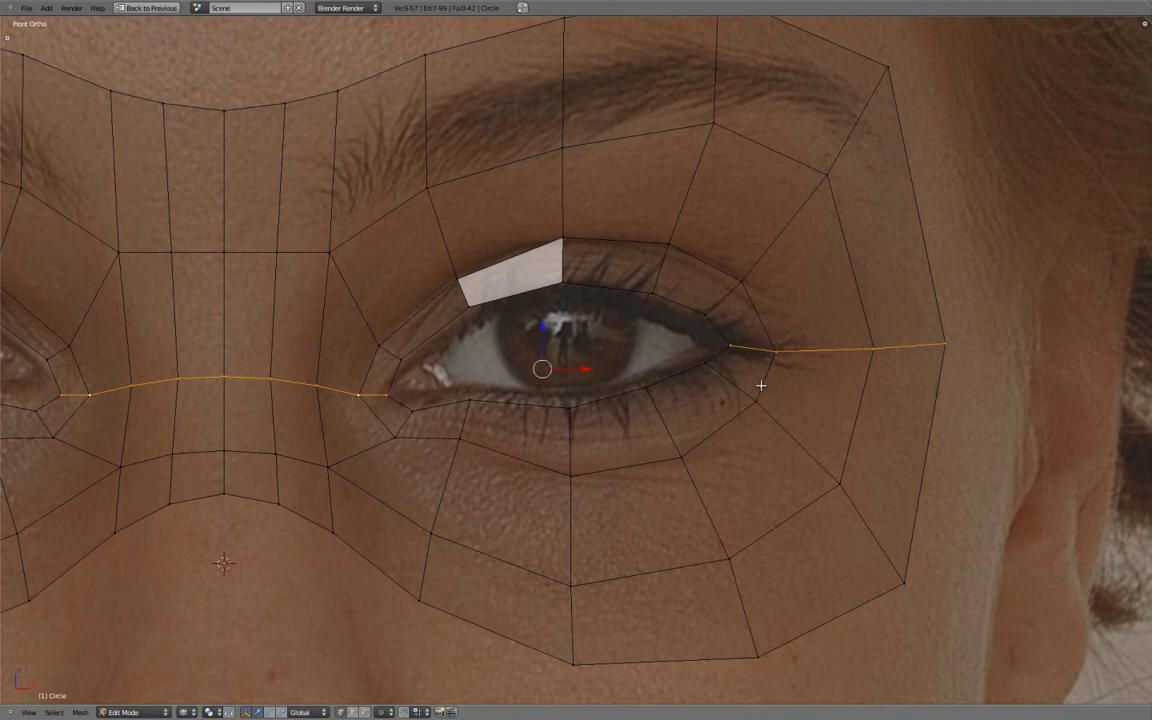
pyautogui.scroll(1, 761, 385)
# - Extend the selection to the neighbouring edge loops above and below both eye corners, then clear it
pyautogui.keyDown('alt'); pyautogui.keyDown('shift'); pyautogui.rightClick(756, 284); pyautogui.keyUp('shift'); pyautogui.keyUp('alt')
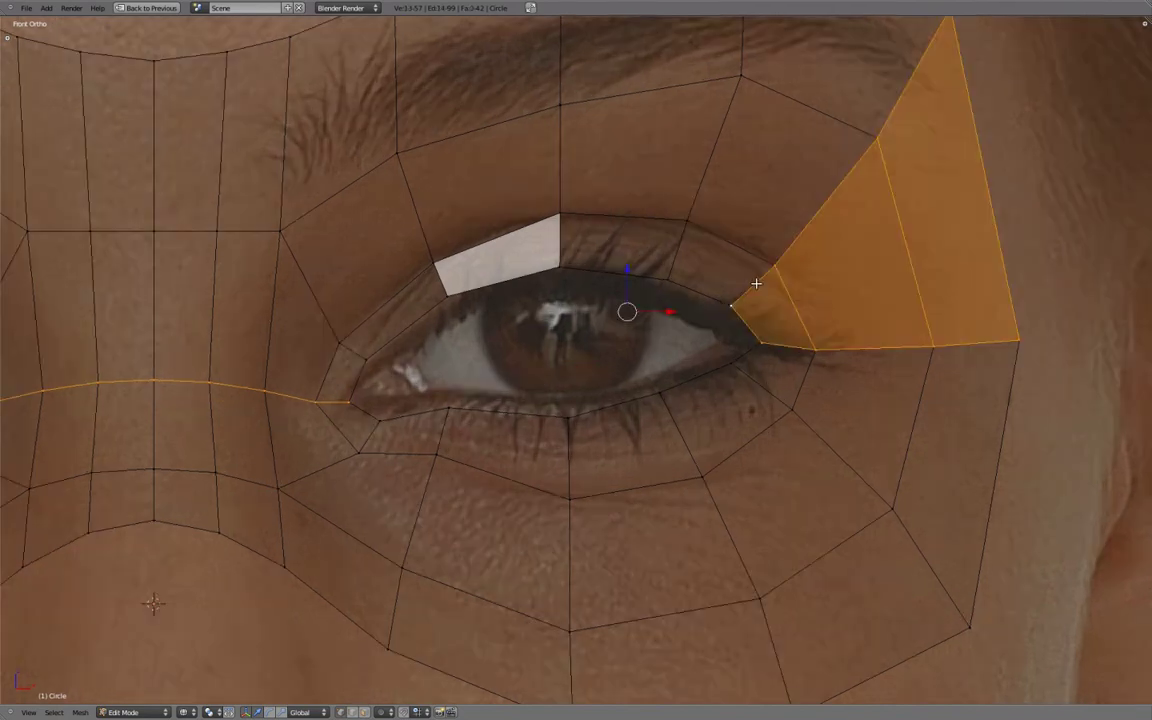
pyautogui.keyDown('alt'); pyautogui.keyDown('shift'); pyautogui.rightClick(357, 359); pyautogui.keyUp('shift'); pyautogui.keyUp('alt')
pyautogui.keyDown('alt'); pyautogui.keyDown('shift'); pyautogui.rightClick(368, 432); pyautogui.keyUp('shift'); pyautogui.keyUp('alt')
pyautogui.scroll(-1, 355, 388)
pyautogui.keyDown('shift'); pyautogui.moveTo(355, 388); pyautogui.dragTo(348, 396, button='middle'); pyautogui.keyUp('shift')
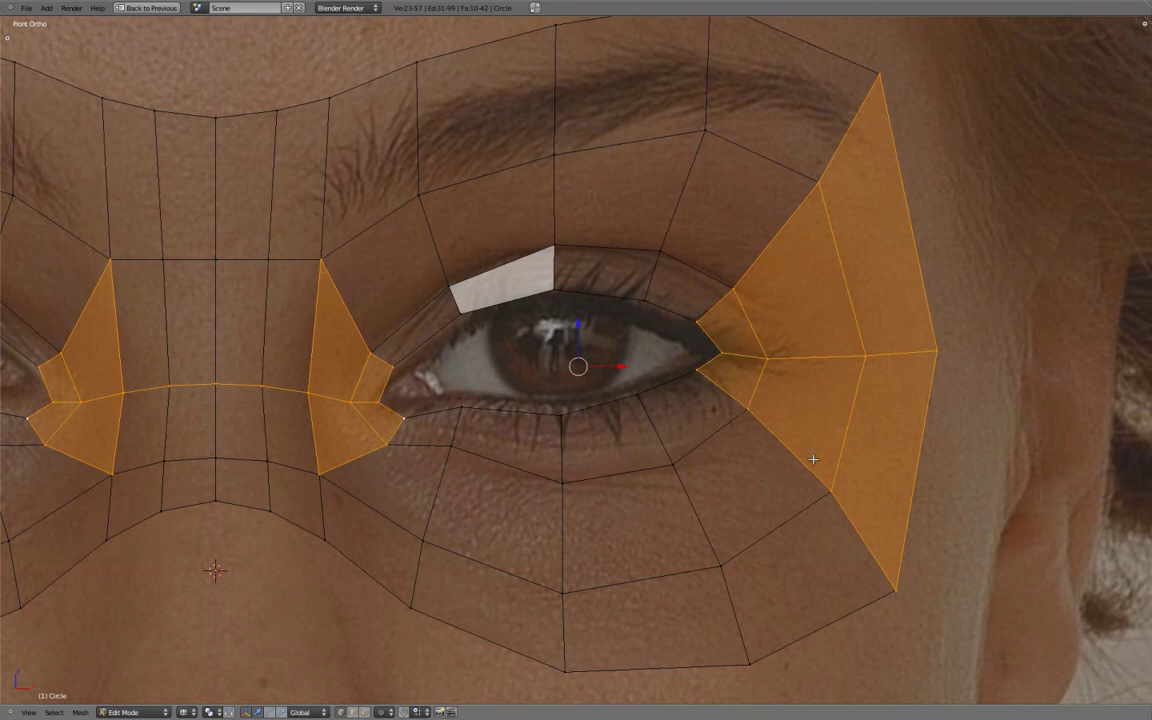
pyautogui.press('a')
# - Select the three edge loops fanning out above the eye's middle and the three matching loops below it
pyautogui.keyDown('shift'); pyautogui.moveTo(877, 441); pyautogui.dragTo(912, 432, button='middle'); pyautogui.keyUp('shift')
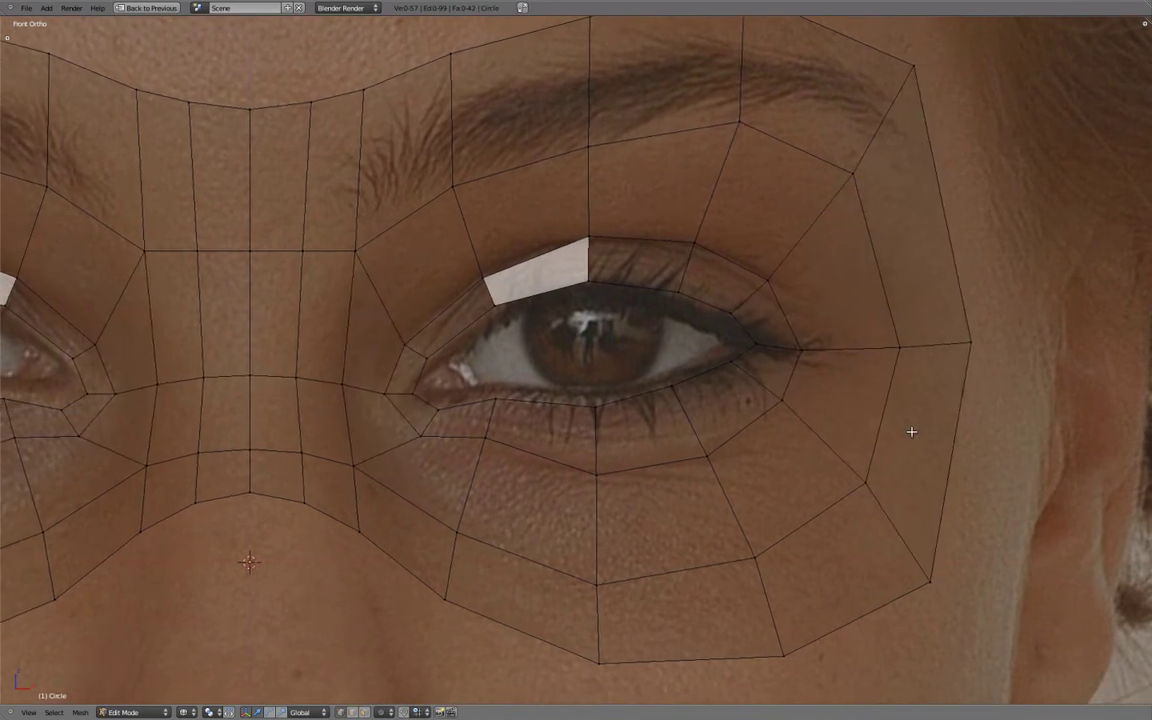
pyautogui.keyDown('alt'); pyautogui.rightClick(677, 287); pyautogui.keyUp('alt')
pyautogui.scroll(1, 670, 300)
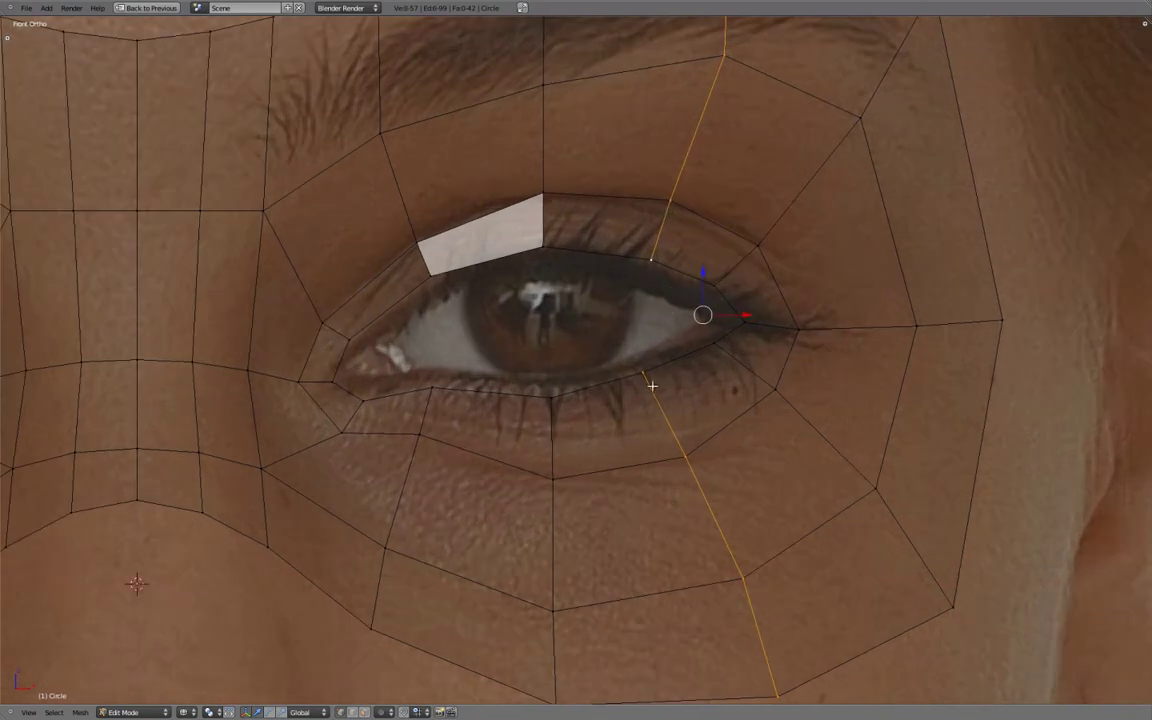
pyautogui.keyDown('alt'); pyautogui.keyDown('shift'); pyautogui.rightClick(540, 221); pyautogui.keyUp('shift'); pyautogui.keyUp('alt')
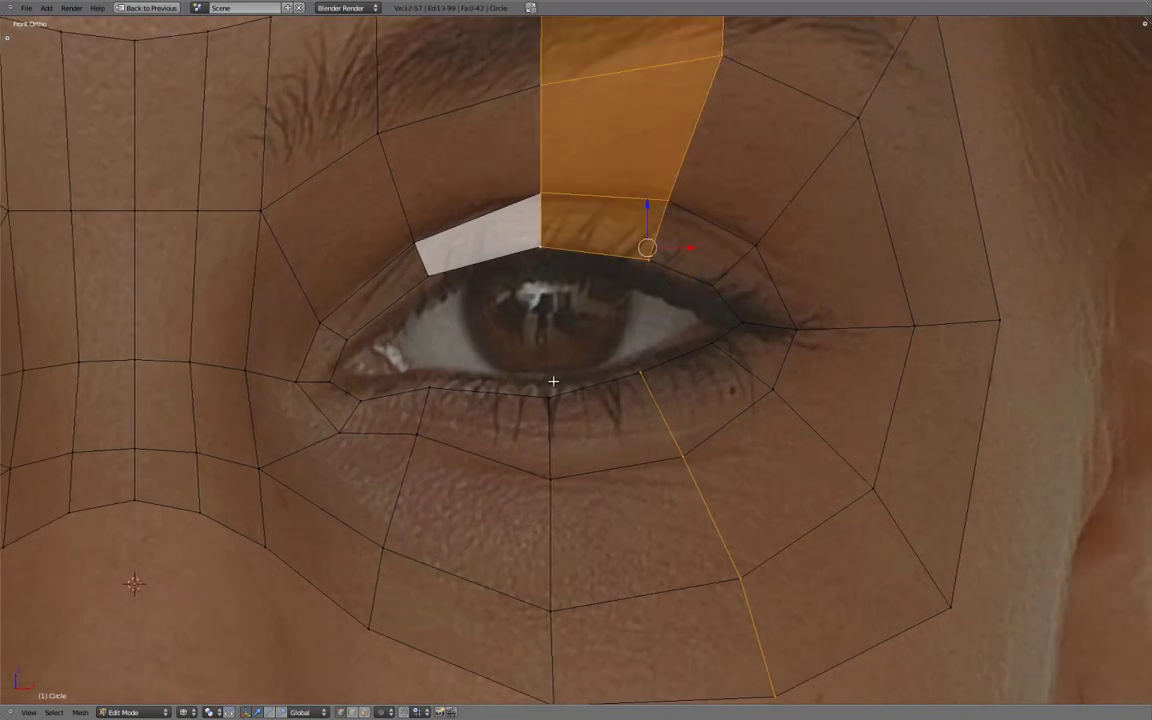
pyautogui.keyDown('alt'); pyautogui.keyDown('shift'); pyautogui.rightClick(400, 211); pyautogui.keyUp('shift'); pyautogui.keyUp('alt')
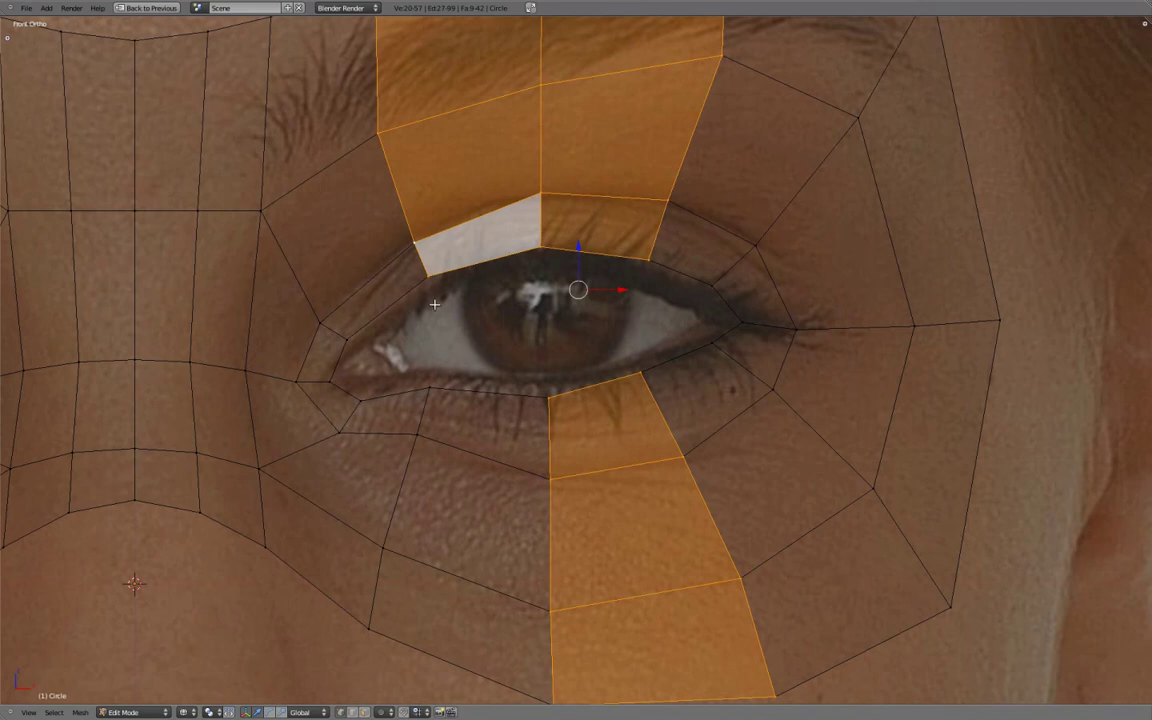
pyautogui.keyDown('alt'); pyautogui.keyDown('shift'); pyautogui.rightClick(427, 400); pyautogui.keyUp('shift'); pyautogui.keyUp('alt')
pyautogui.keyDown('shift'); pyautogui.moveTo(490, 253); pyautogui.dragTo(498, 255, button='middle'); pyautogui.keyUp('shift')
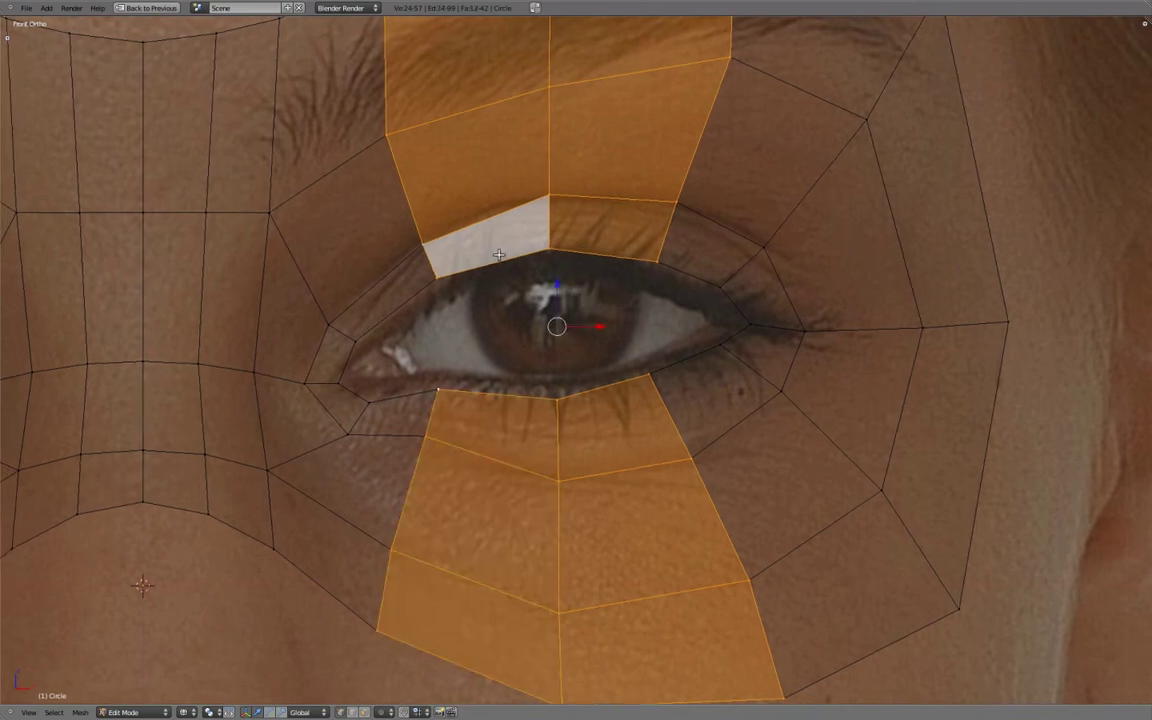
# - Select the three middle upper-lid and three middle lower-lid edge vertices and scale them along Z until the lids nearly meet
pyautogui.rightClick(437, 277)
pyautogui.keyDown('shift'); pyautogui.rightClick(552, 247); pyautogui.keyUp('shift')
pyautogui.keyDown('shift'); pyautogui.rightClick(655, 260); pyautogui.keyUp('shift')
pyautogui.keyDown('shift'); pyautogui.rightClick(650, 371); pyautogui.keyUp('shift')
pyautogui.keyDown('shift'); pyautogui.rightClick(559, 398); pyautogui.keyUp('shift')
pyautogui.keyDown('shift'); pyautogui.rightClick(437, 392); pyautogui.keyUp('shift')
pyautogui.moveTo(600, 320)
pyautogui.mouseDown(button='middle')
pyautogui.moveTo(612, 334)
pyautogui.moveTo(855, 339)
pyautogui.moveTo(815, 375)
pyautogui.mouseUp(button='middle')
pyautogui.press('z')
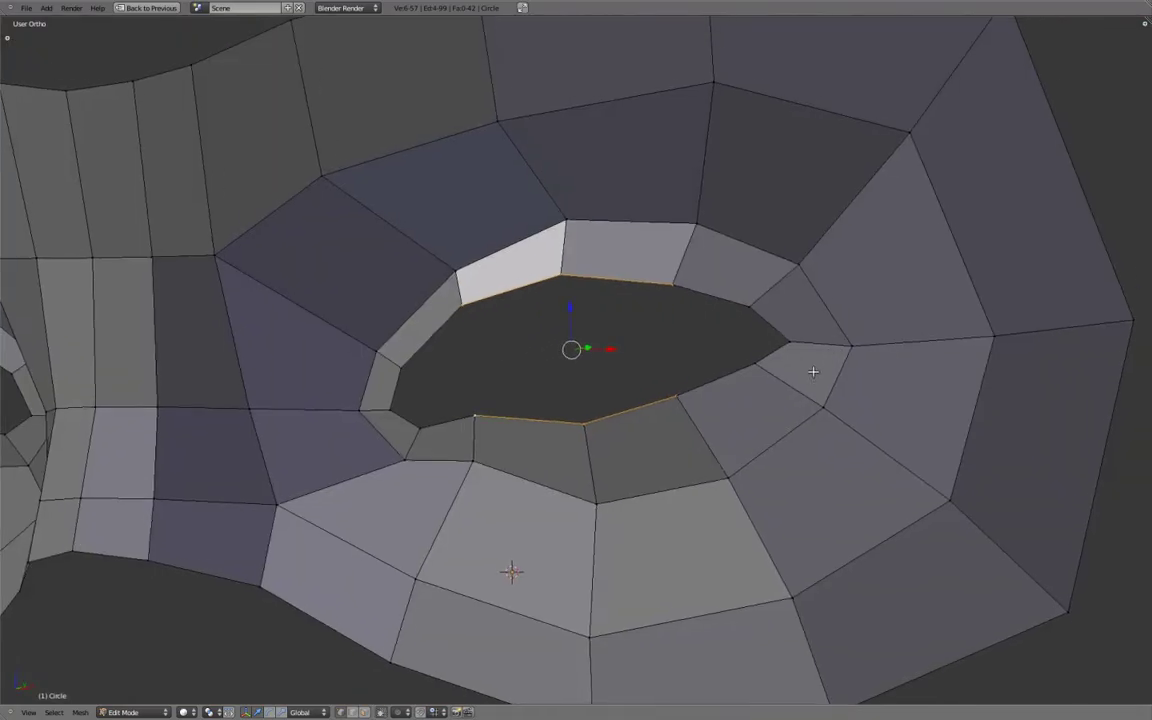
pyautogui.press('s')
pyautogui.press('z')
pyautogui.click(589, 347)
# - Scale the upper and lower lid vertices beside the outer eye corner together along Z and adjust their height
pyautogui.moveTo(591, 346); pyautogui.dragTo(632, 313, button='middle')
pyautogui.rightClick(732, 315)
pyautogui.keyDown('shift'); pyautogui.rightClick(730, 372); pyautogui.keyUp('shift')
pyautogui.press('s')
pyautogui.press('z')
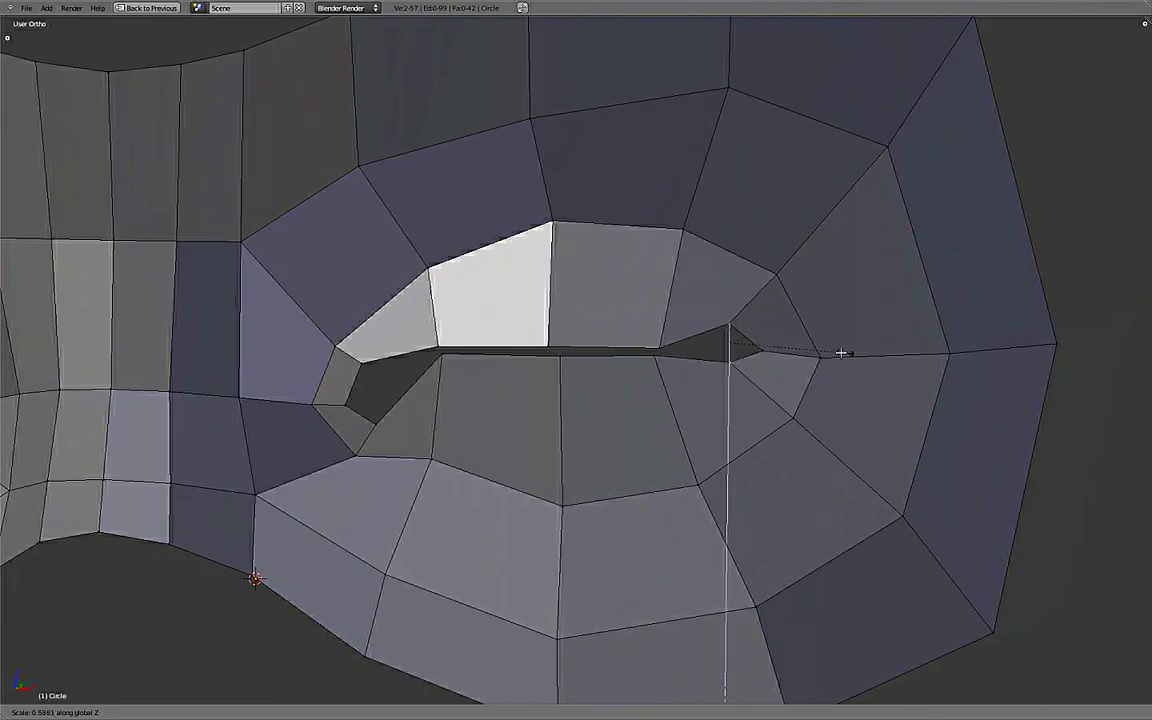
pyautogui.click(750, 345)
pyautogui.moveTo(741, 303); pyautogui.dragTo(741, 311)
# - Scale the lid vertices beside the inner eye corner together along Z and lower the neighbouring upper and lower lid pairs
pyautogui.rightClick(379, 425)
pyautogui.keyDown('shift'); pyautogui.rightClick(364, 369); pyautogui.keyUp('shift')
pyautogui.press('s')
pyautogui.press('z')
pyautogui.click(437, 417)
pyautogui.rightClick(443, 356)
pyautogui.keyDown('shift'); pyautogui.rightClick(446, 342); pyautogui.keyUp('shift')
pyautogui.moveTo(441, 316); pyautogui.dragTo(442, 353)
pyautogui.rightClick(376, 400)
pyautogui.keyDown('shift'); pyautogui.rightClick(362, 385); pyautogui.keyUp('shift')
pyautogui.moveTo(369, 353); pyautogui.dragTo(369, 364)
# - Lower the remaining middle lid vertices along Z to line the closed lids up with the inner eye corner
pyautogui.rightClick(562, 361)
pyautogui.keyDown('shift'); pyautogui.rightClick(553, 341); pyautogui.keyUp('shift')
pyautogui.keyDown('shift'); pyautogui.rightClick(659, 349); pyautogui.keyUp('shift')
pyautogui.press('g')
pyautogui.press('z')
pyautogui.press('Return')
pyautogui.rightClick(437, 385)
pyautogui.press('g')
pyautogui.press('z')
pyautogui.press('Return')
# - Fine-tune the closed lid line by shifting the vertex near the outer corner and the centre lid pair along Z
pyautogui.rightClick(728, 354)
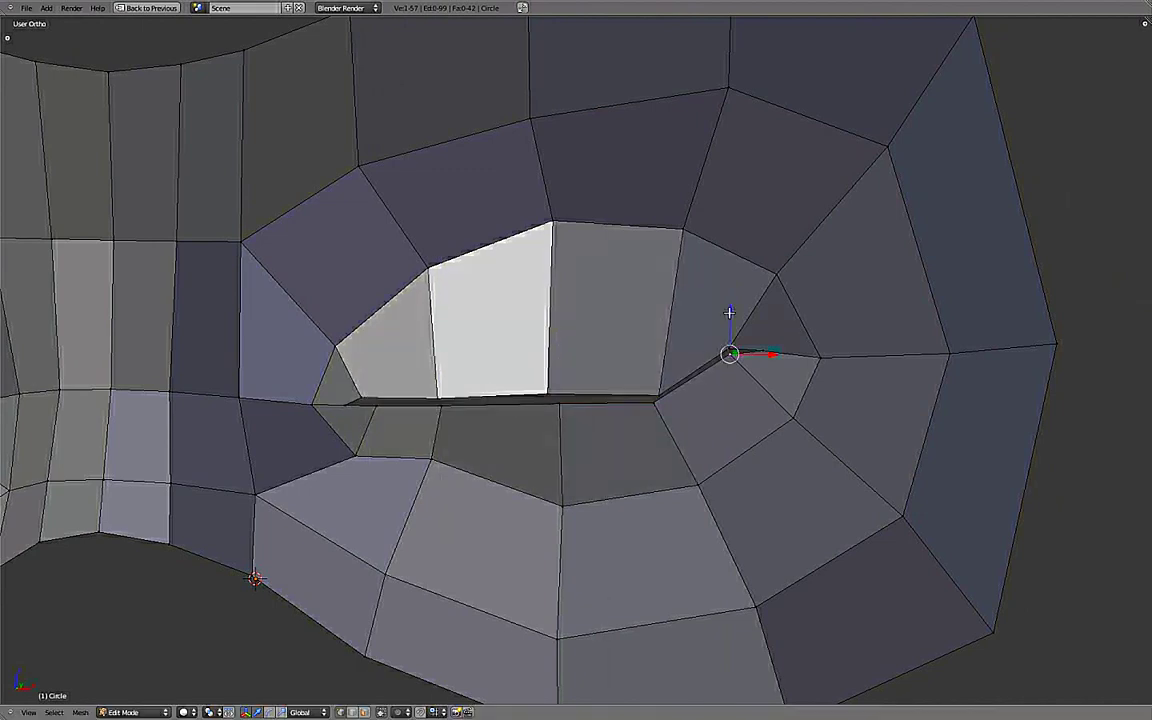
pyautogui.press('g')
pyautogui.press('z')
pyautogui.click(573, 386)
pyautogui.rightClick(550, 391)
pyautogui.keyDown('shift'); pyautogui.rightClick(558, 403); pyautogui.keyUp('shift')
pyautogui.press('g')
pyautogui.press('z')
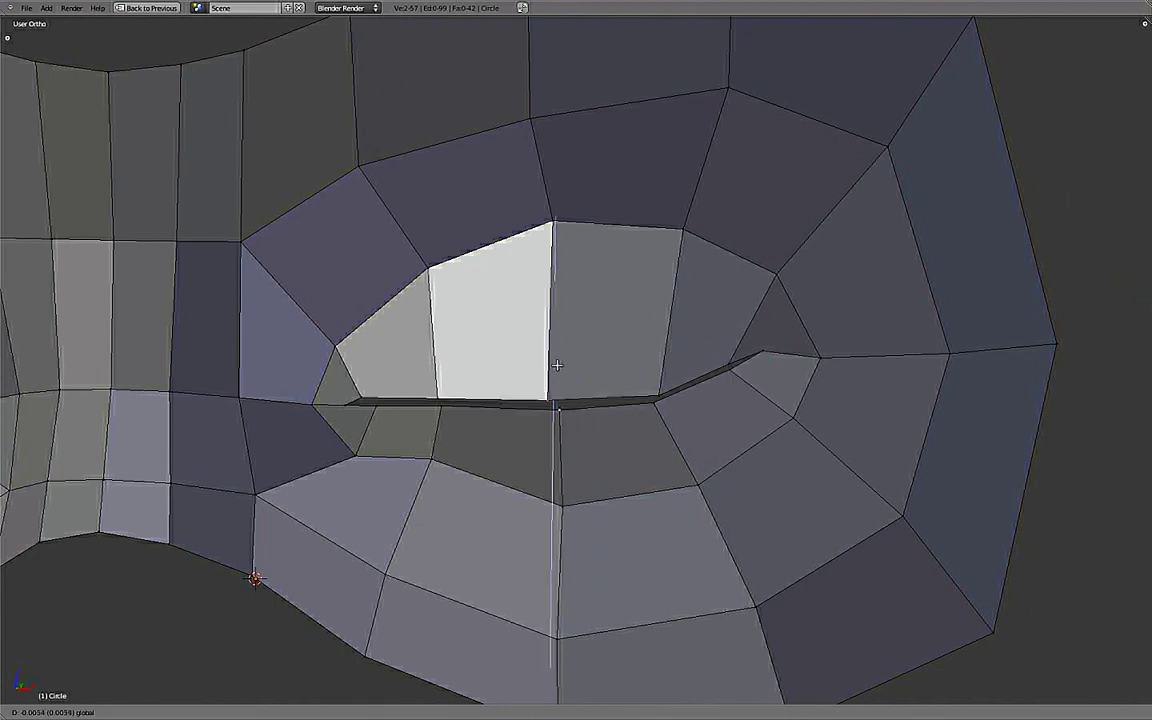
pyautogui.click(559, 367)
# - Check the closed lids against the front reference photo, undo the closing and return to editing the mesh
pyautogui.scroll(-3, 735, 378)
pyautogui.moveTo(735, 378); pyautogui.dragTo(728, 403, button='middle')
pyautogui.press('Tab')
pyautogui.press('KP_1')
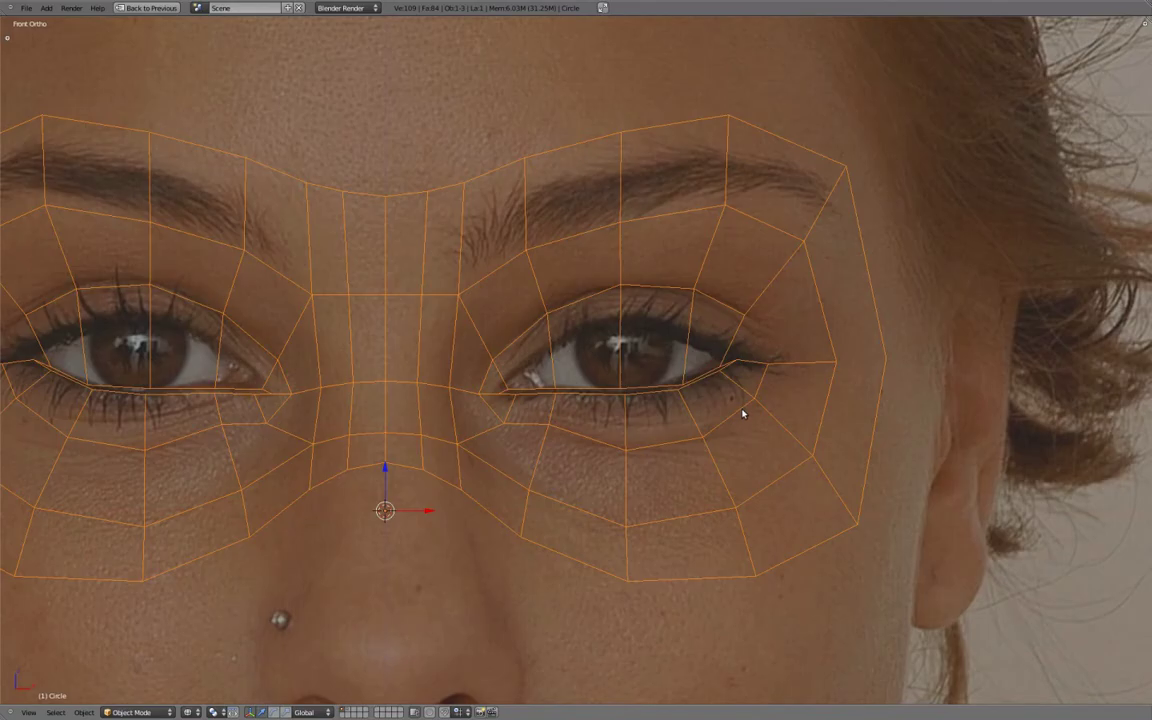
pyautogui.press('Tab')
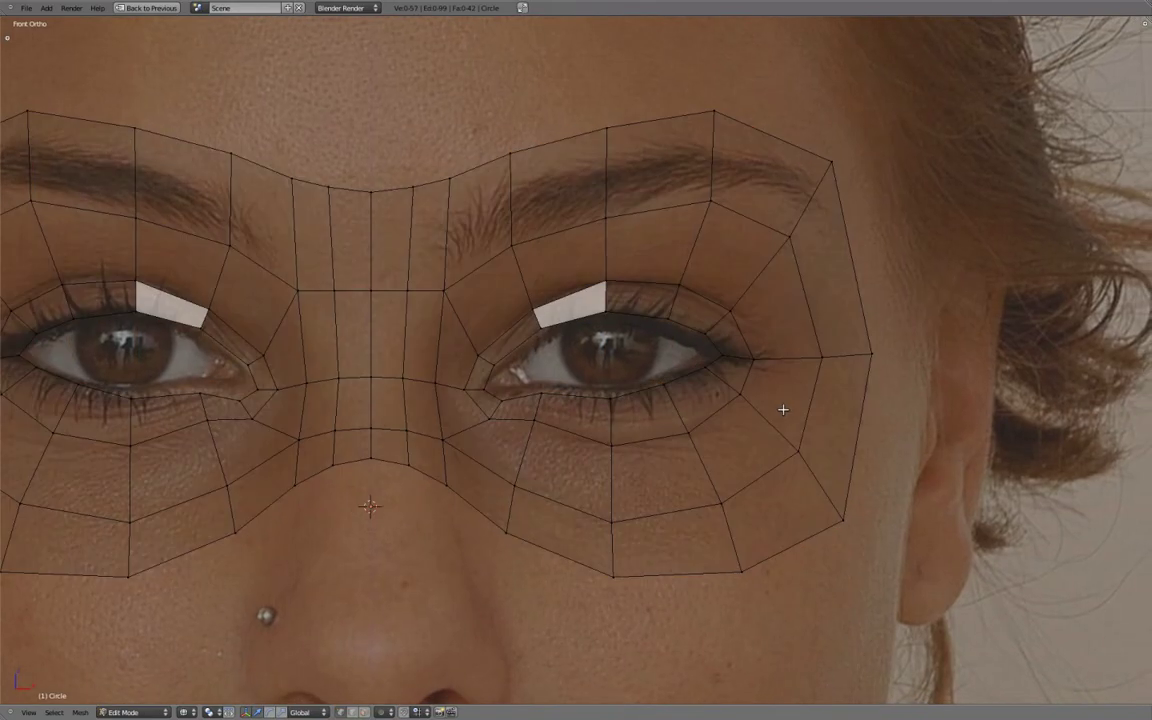
pyautogui.keyDown('shift'); pyautogui.moveTo(715, 420); pyautogui.dragTo(711, 418, button='middle'); pyautogui.keyUp('shift')
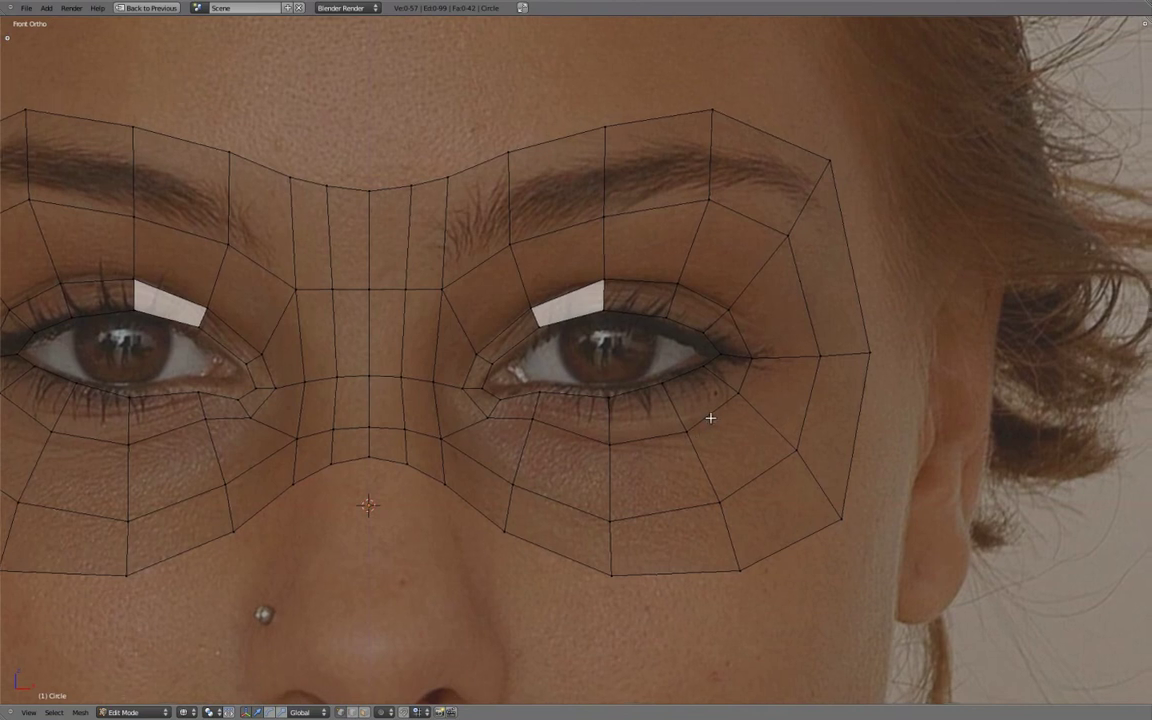
# - Select the outer band of faces running over the eyebrows and across the top of the nose bridge
pyautogui.keyDown('shift'); pyautogui.moveTo(630, 291); pyautogui.dragTo(649, 298, button='middle'); pyautogui.keyUp('shift')
pyautogui.press('c')
pyautogui.moveTo(386, 231)
pyautogui.mouseDown()
pyautogui.moveTo(707, 167)
pyautogui.moveTo(805, 206)
pyautogui.mouseUp()
pyautogui.rightClick(843, 365)
pyautogui.keyDown('shift'); pyautogui.moveTo(843, 365); pyautogui.dragTo(973, 456, button='middle'); pyautogui.keyUp('shift')
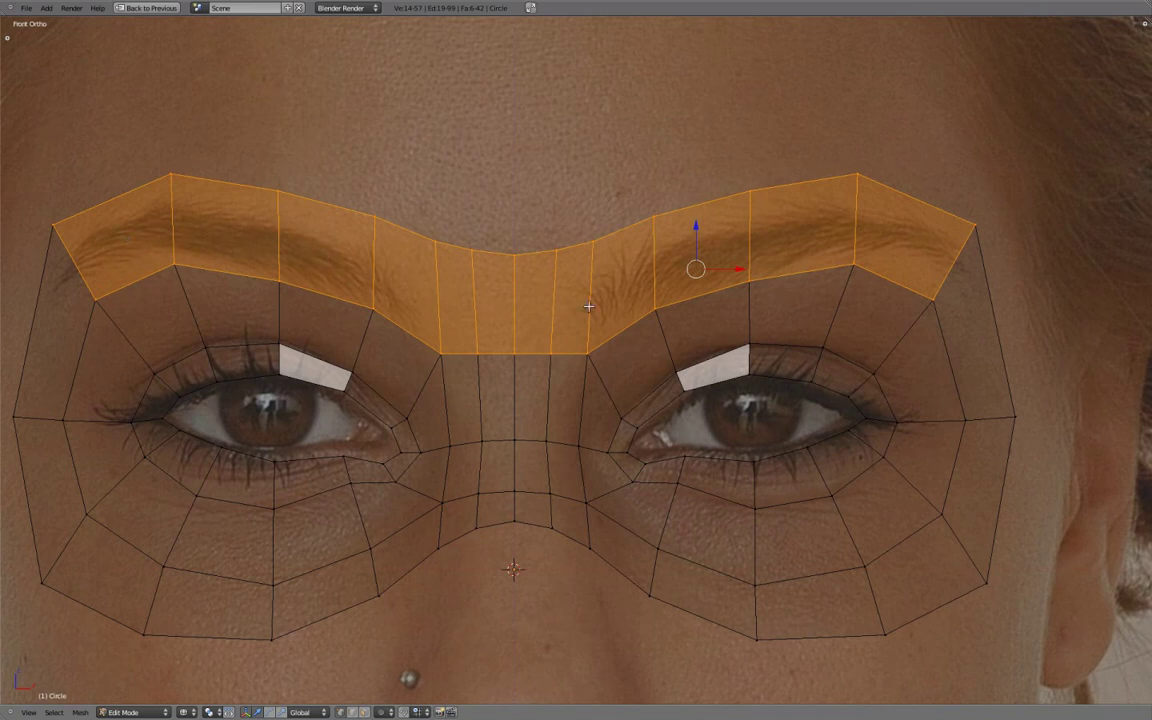
# - Move the outer brow vertices outward and raise the outermost loop's vertex above the eye's centre for a rounder outline
pyautogui.rightClick(933, 299)
pyautogui.press('g')
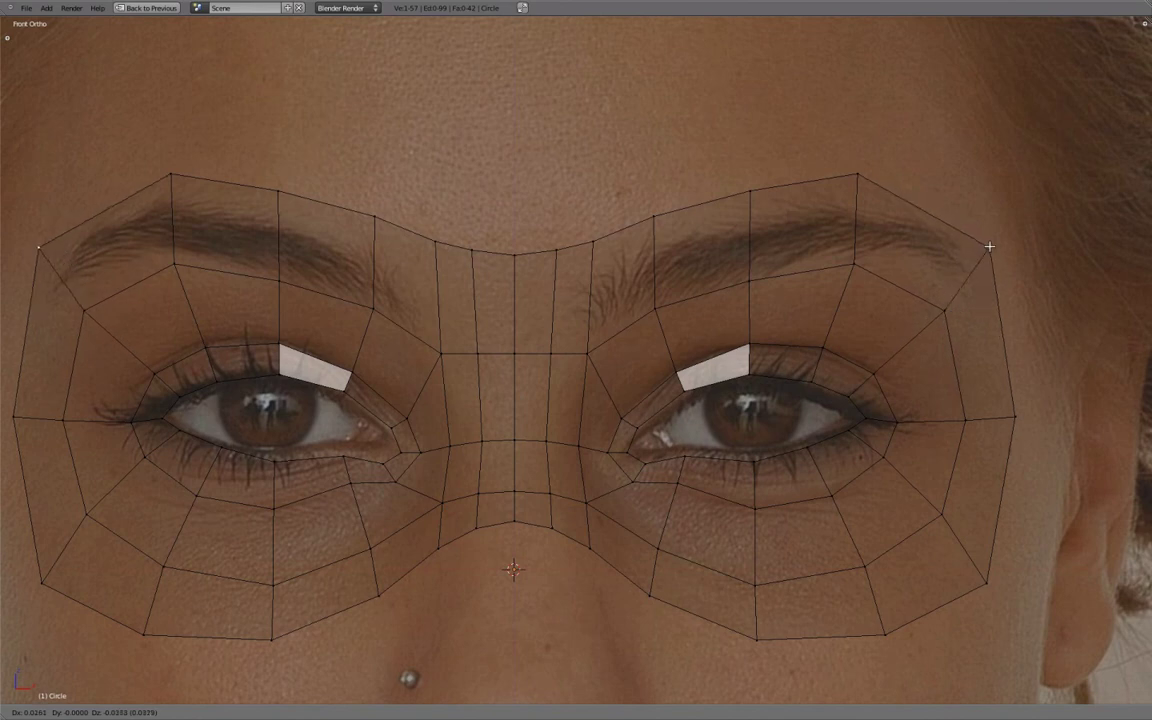
pyautogui.click(864, 266)
pyautogui.rightClick(857, 175)
pyautogui.press('g')
pyautogui.click(880, 178)
pyautogui.keyDown('shift'); pyautogui.moveTo(750, 197); pyautogui.dragTo(752, 189, button='middle'); pyautogui.keyUp('shift')
pyautogui.rightClick(752, 183)
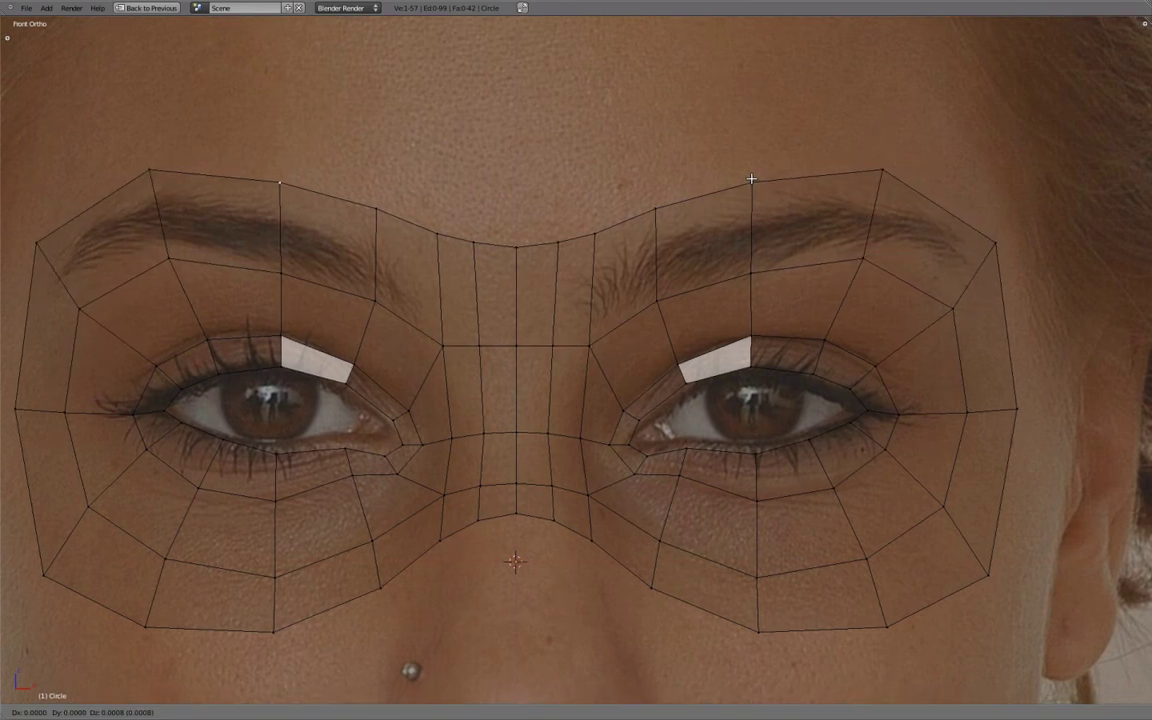
# - Reposition the second loop's vertices beneath the eyebrow, lowering the ones above the eye's centre and inner side
pyautogui.rightClick(951, 308)
pyautogui.rightClick(862, 264)
pyautogui.rightClick(752, 275)
pyautogui.press('g')
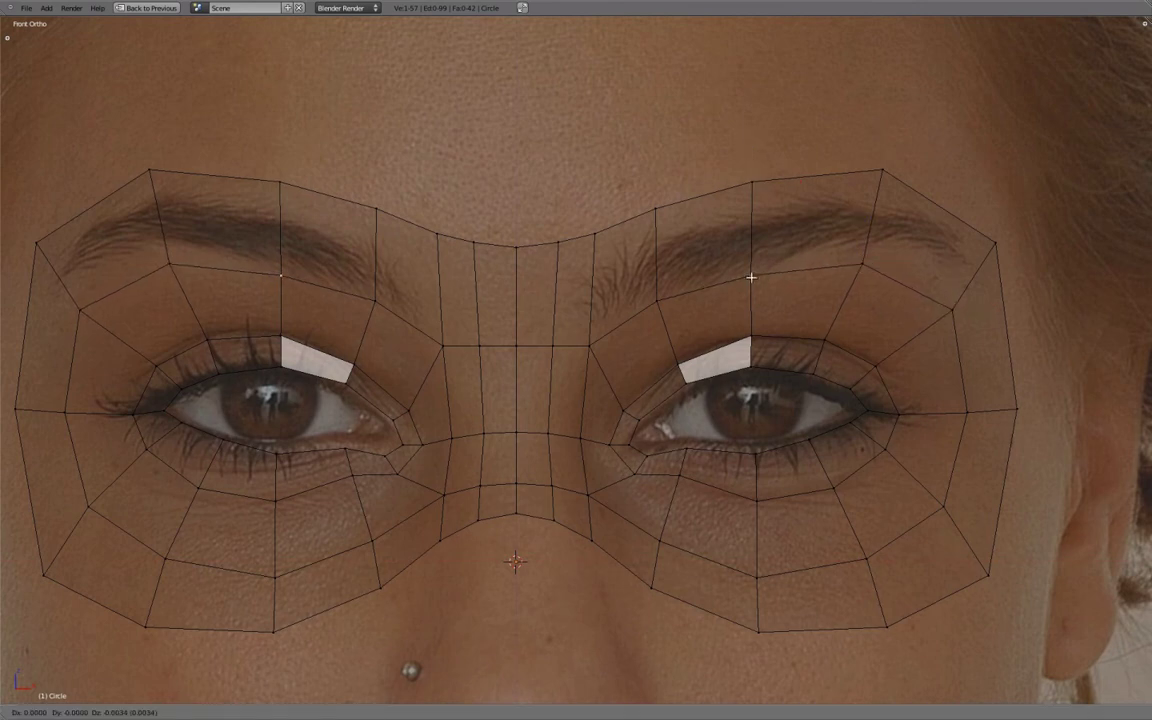
pyautogui.click(751, 282)
pyautogui.rightClick(657, 303)
pyautogui.press('g')
pyautogui.click(662, 310)
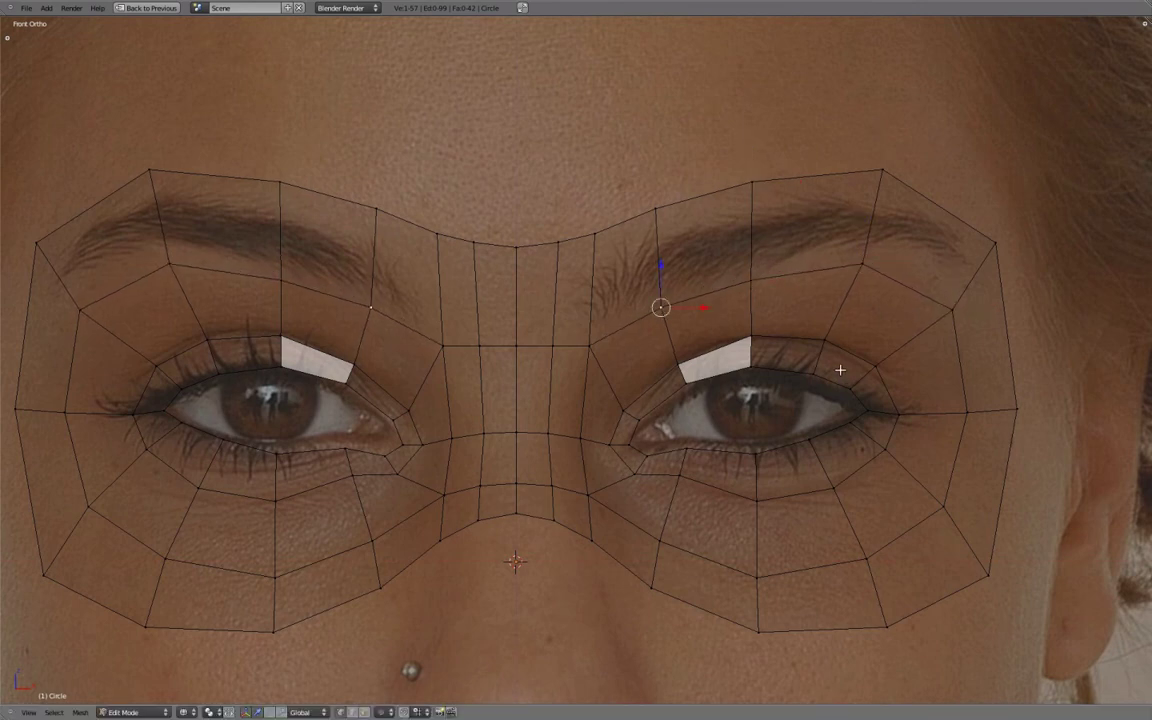
pyautogui.scroll(-3, 840, 370)
pyautogui.press('a')
pyautogui.press('s')
pyautogui.press('z')
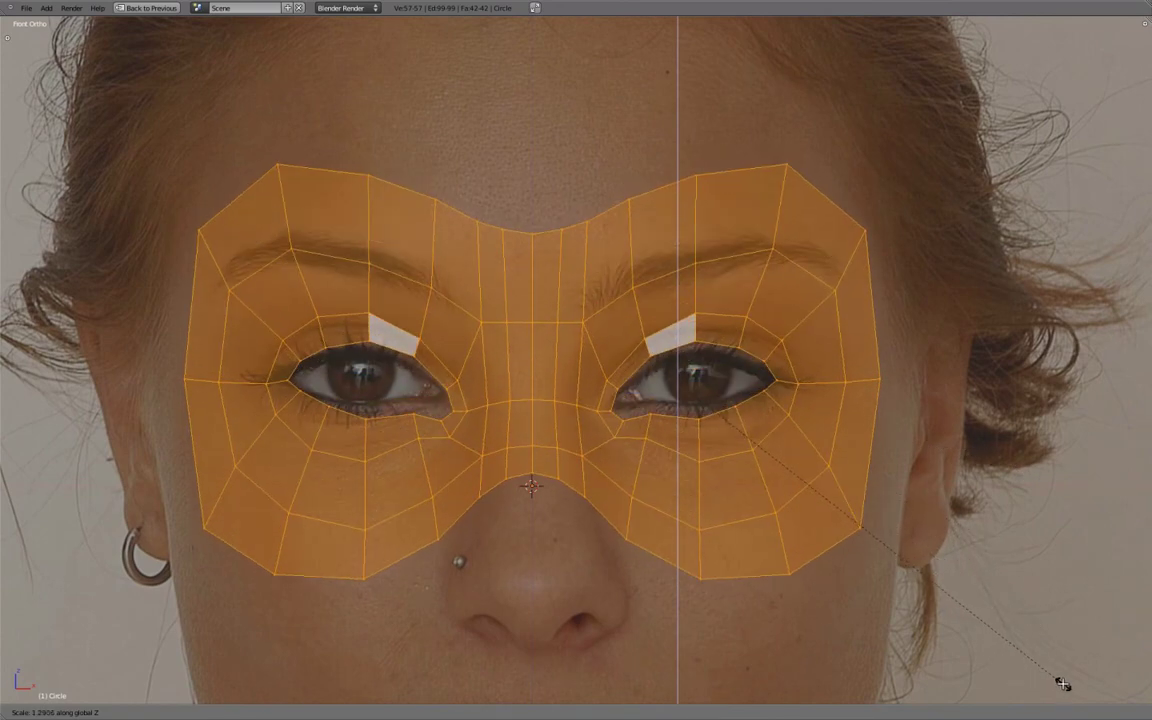
pyautogui.press('Escape')
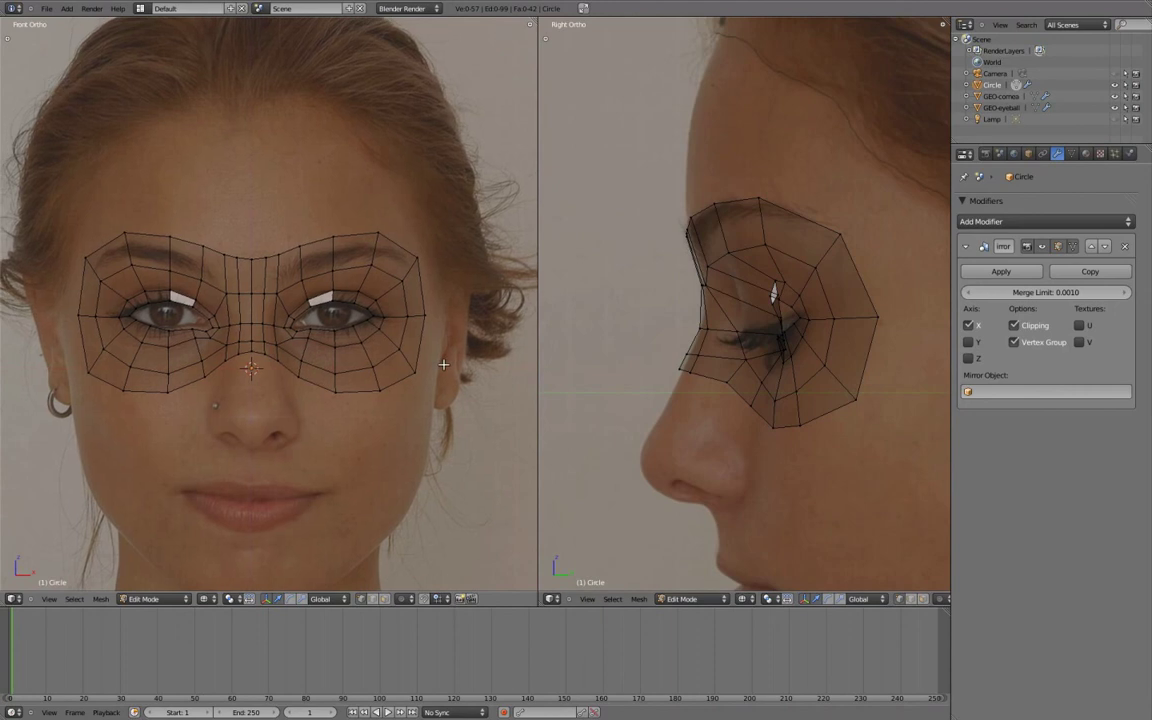
# - Reposition the upper brow vertices of the two outer loops in the side view to even out their curve
pyautogui.scroll(2, 270, 300)
pyautogui.click(844, 228)
pyautogui.rightClick(769, 196)
pyautogui.press('g')
pyautogui.click(769, 191)
pyautogui.rightClick(820, 259)
pyautogui.press('g')
pyautogui.click(824, 260)
pyautogui.rightClick(776, 243)
pyautogui.press('g')
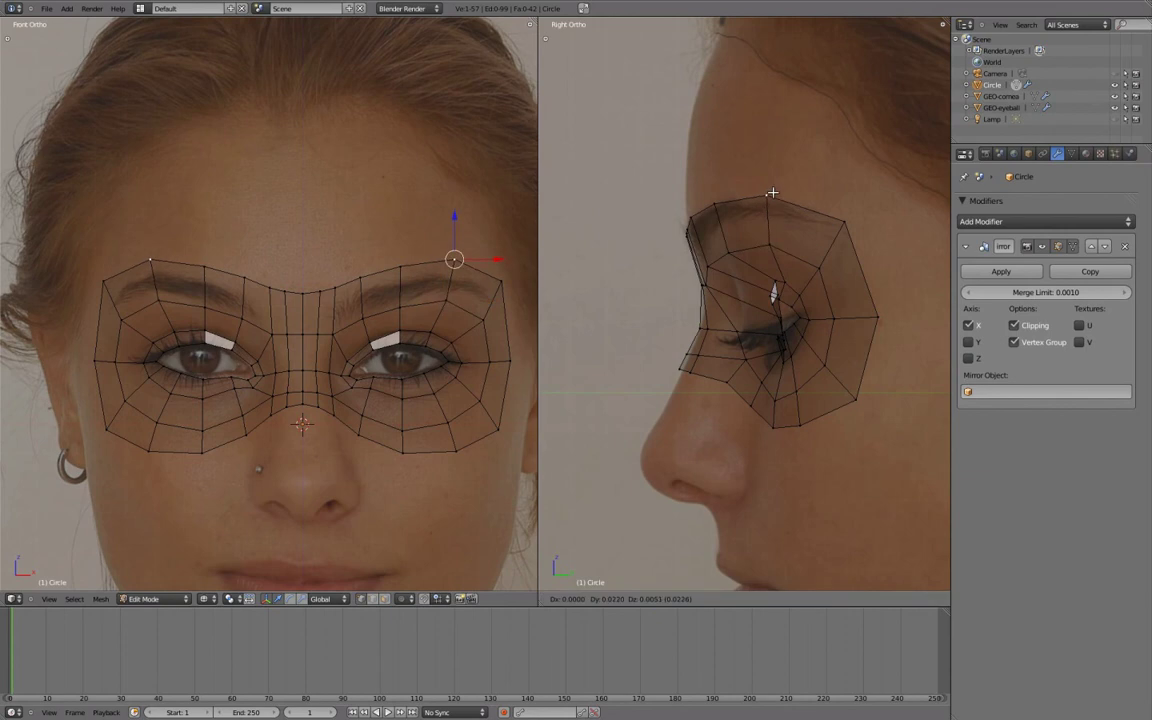